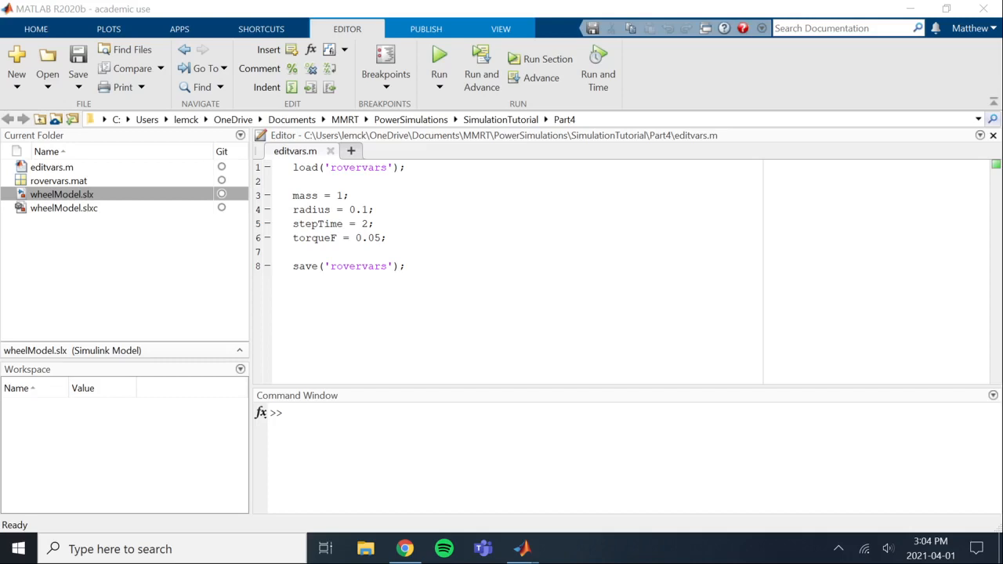
Switch to the wheelModel Simulink window and add a Vehicle Body block below the tire block
mouse_move(522, 548)
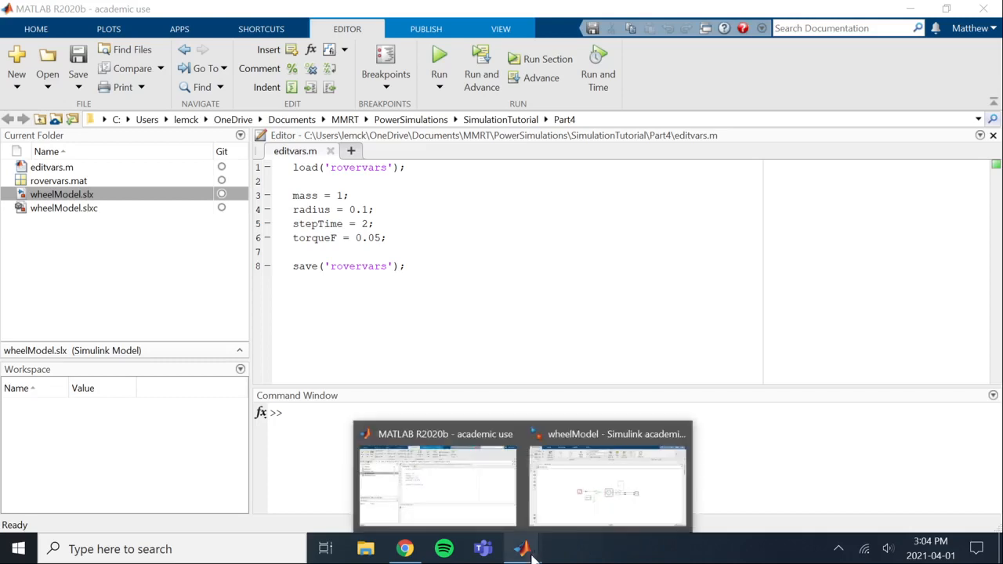
click(560, 502)
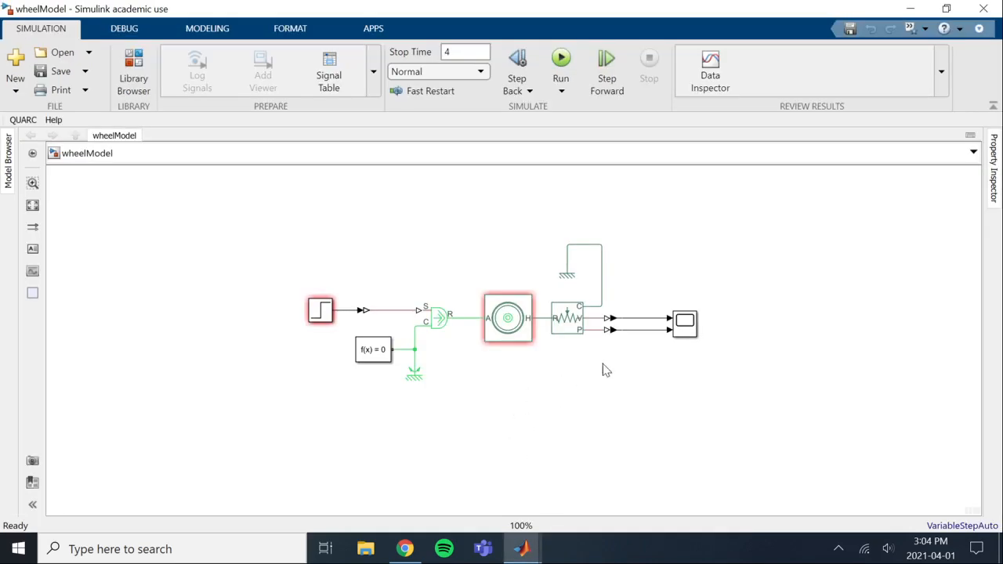
double_click(548, 409)
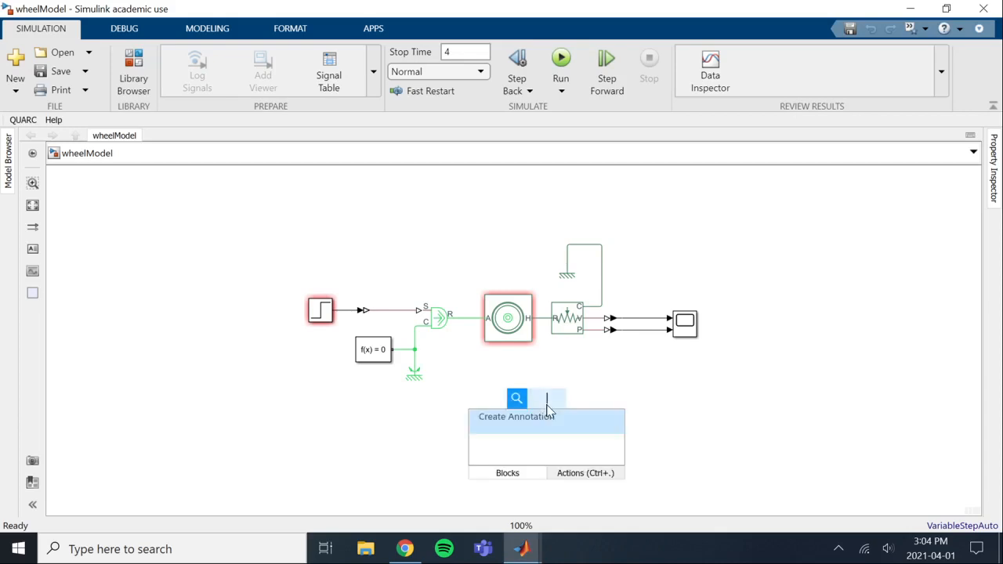
text(veh)
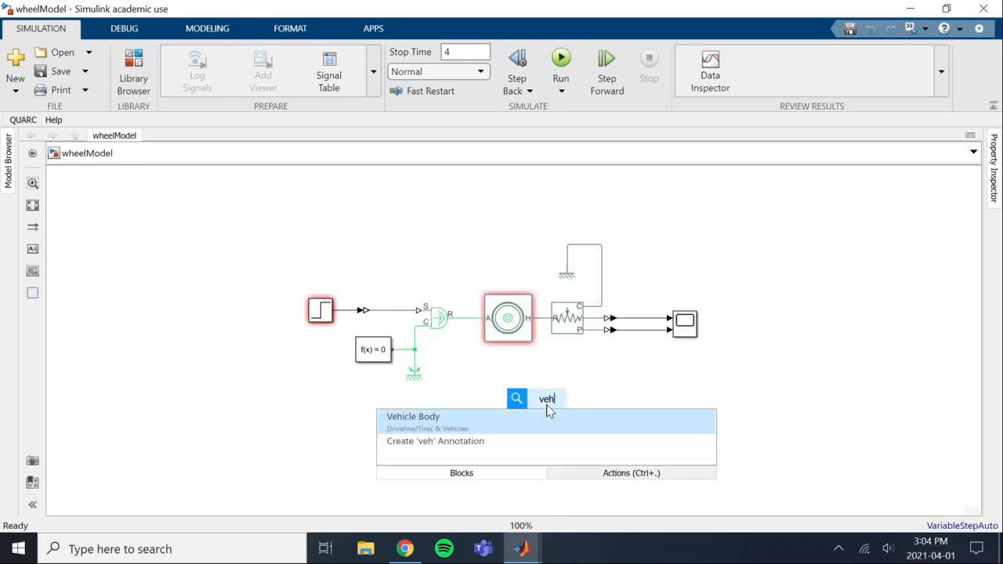
key(Return)
drag(548, 410, 635, 443)
Shift the motion sensor, its reference, converters and Scope to the right, and connect the Vehicle Body's H port to the tire's H line
drag(731, 242, 575, 348)
drag(570, 309, 656, 309)
click(748, 358)
click(589, 405)
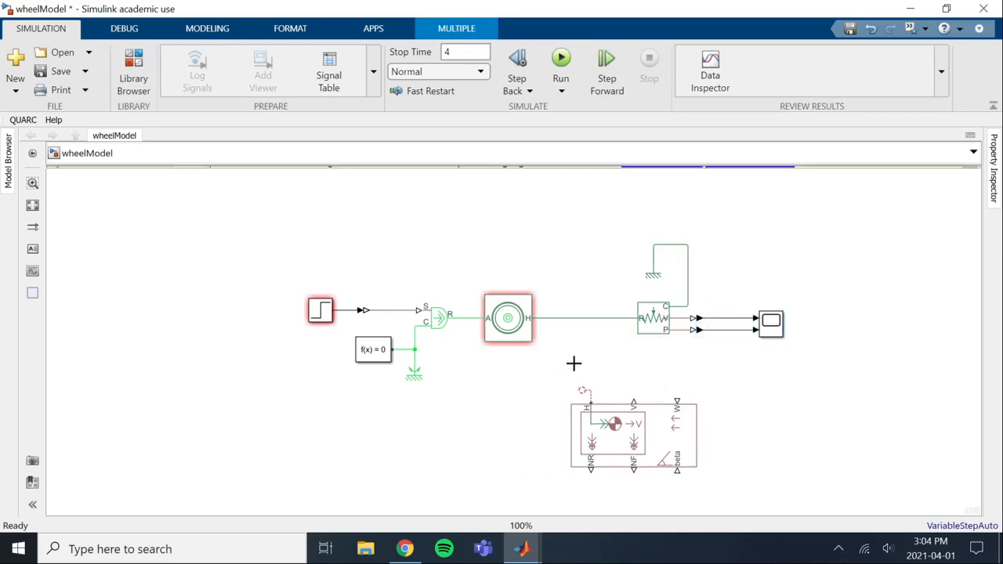
click(554, 318)
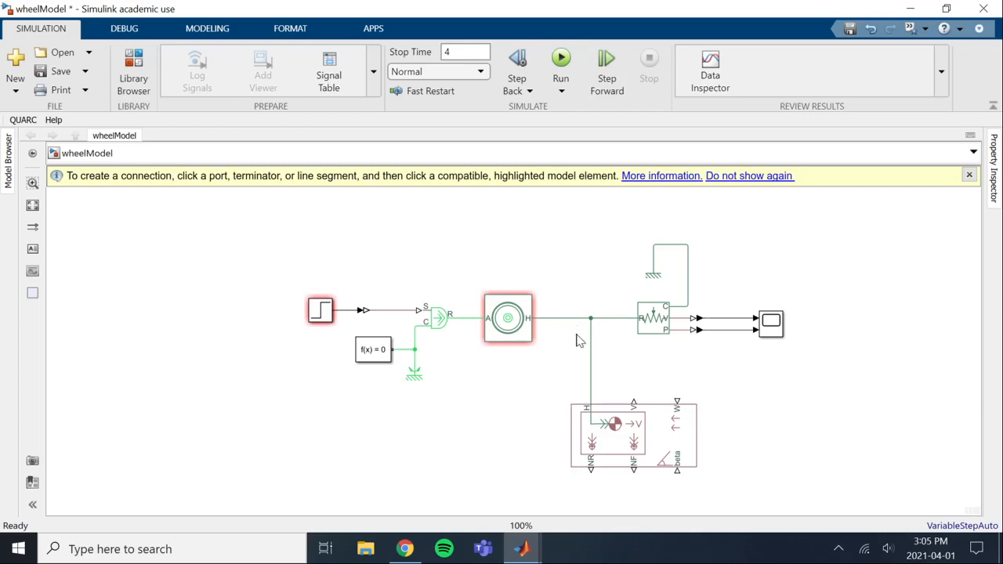
Add a PS-Simulink Converter and place it below the two existing sensor output converters
click(607, 420)
click(654, 382)
double_click(658, 373)
text(p)
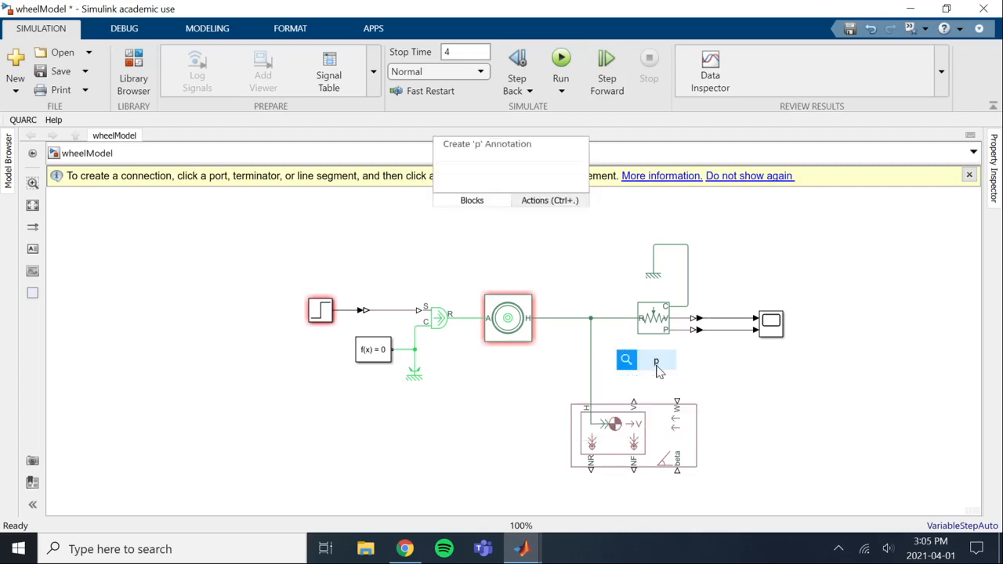
text(s)
key(Return)
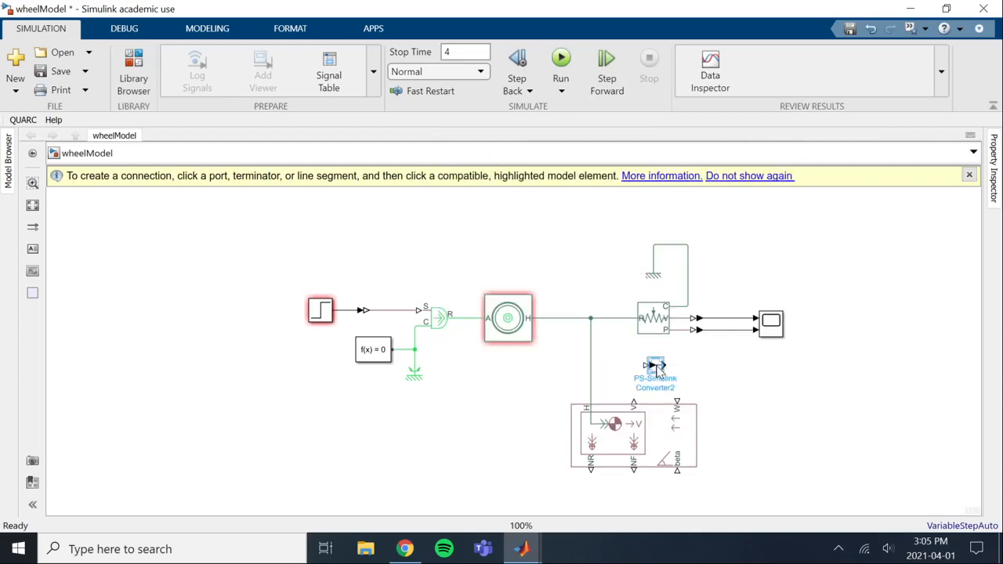
drag(658, 373, 705, 354)
Wire the Vehicle Body's V port through the new converter into a third input of the Scope
click(693, 353)
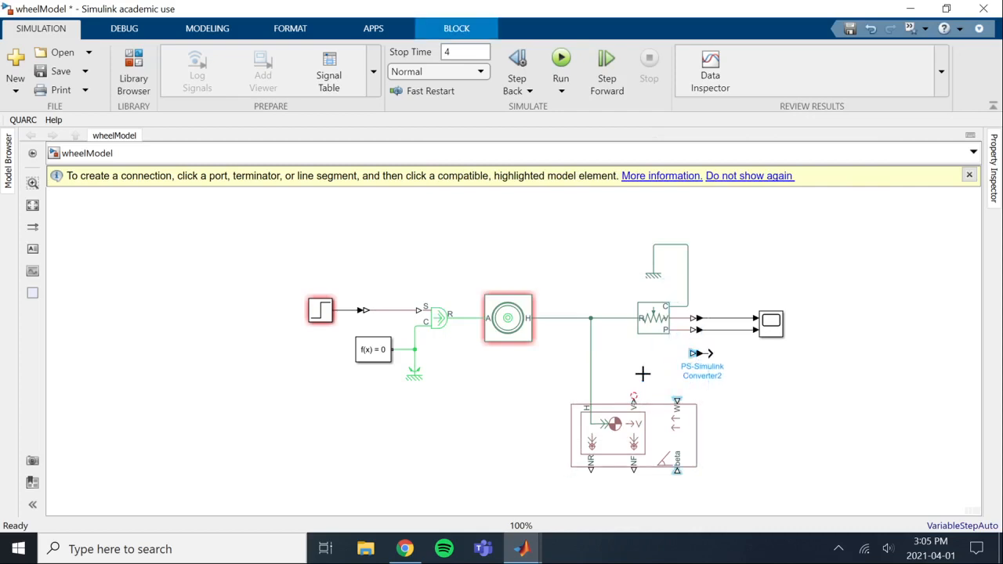
click(634, 397)
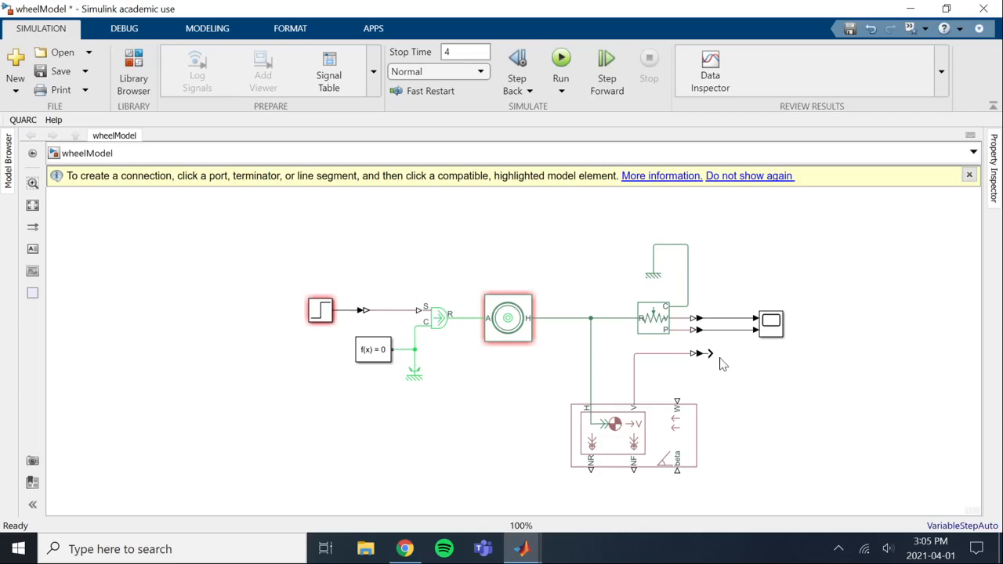
drag(714, 353, 755, 333)
click(639, 427)
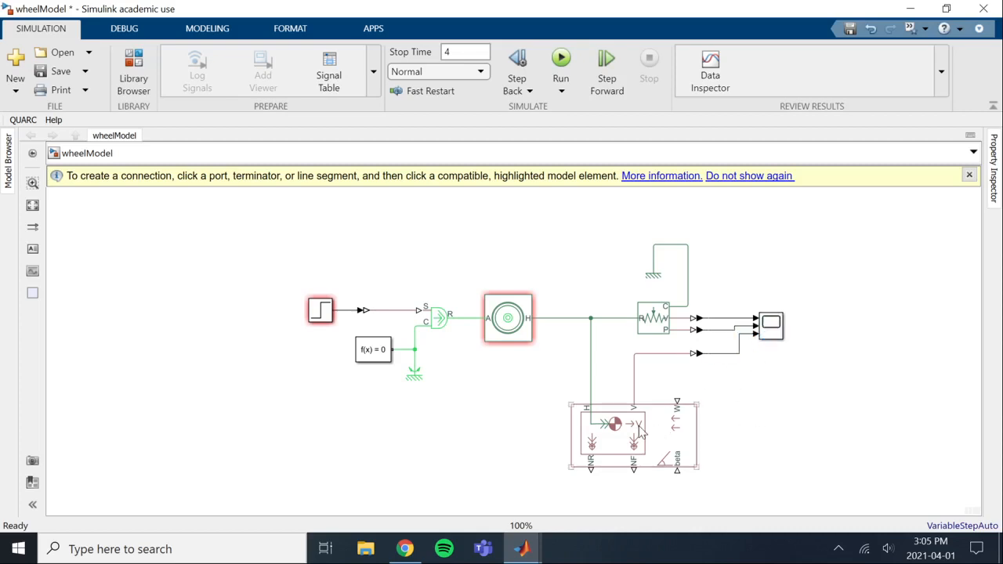
Open the Scope, try to run the simulation, and dismiss the diagnostics
click(768, 332)
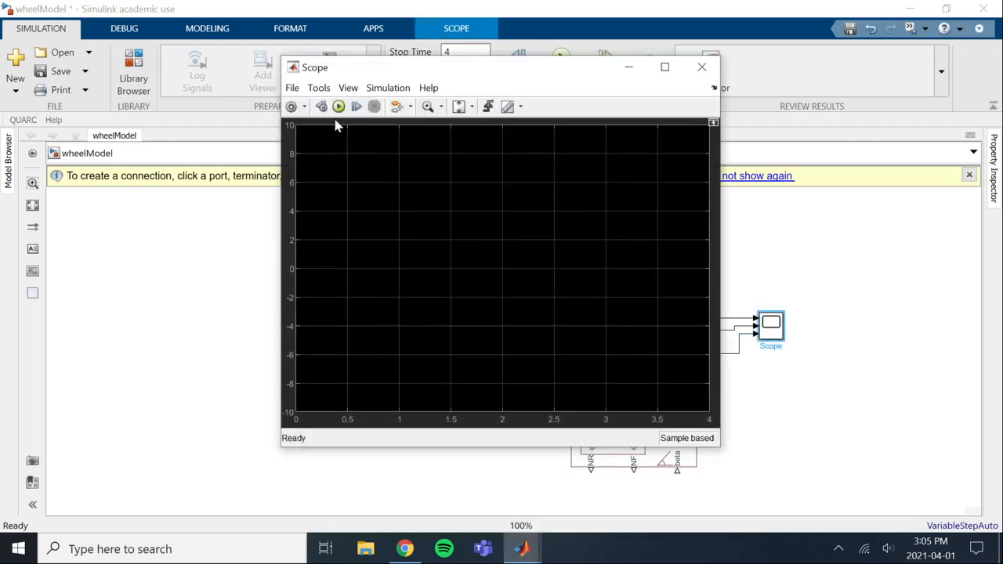
click(338, 107)
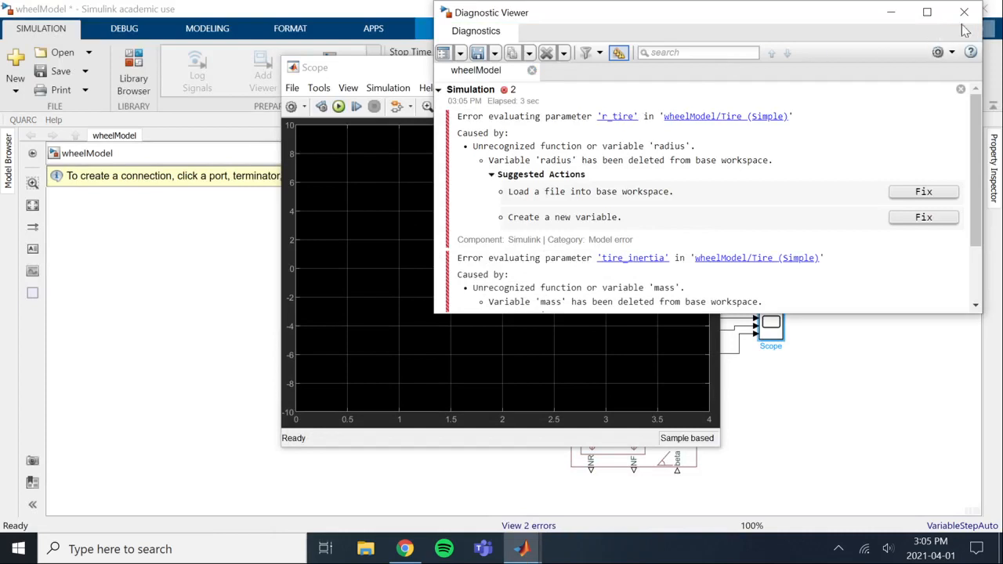
click(964, 15)
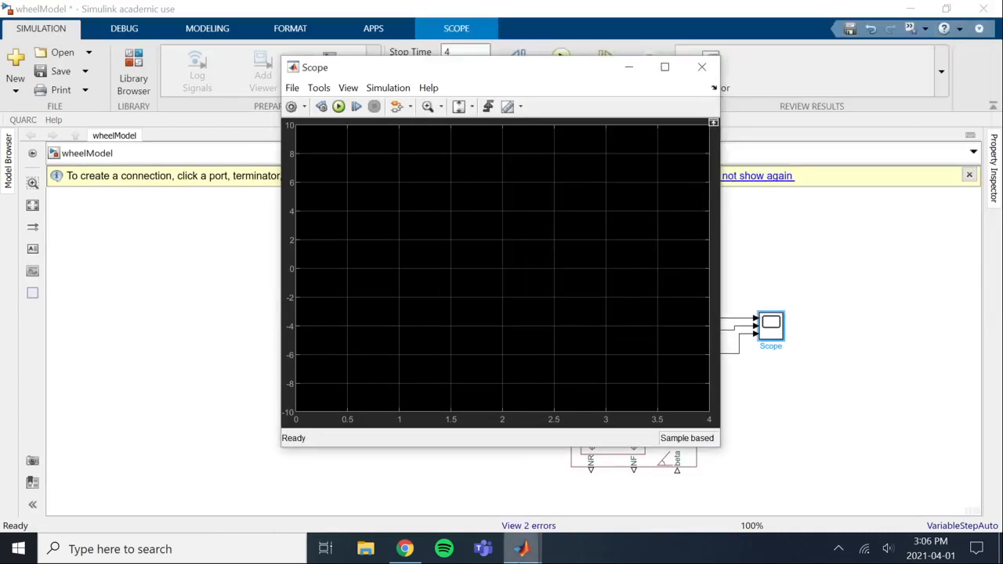
Switch to the main MATLAB window and run the editvars script from the command prompt to load the model variables
mouse_move(522, 549)
click(449, 527)
click(289, 412)
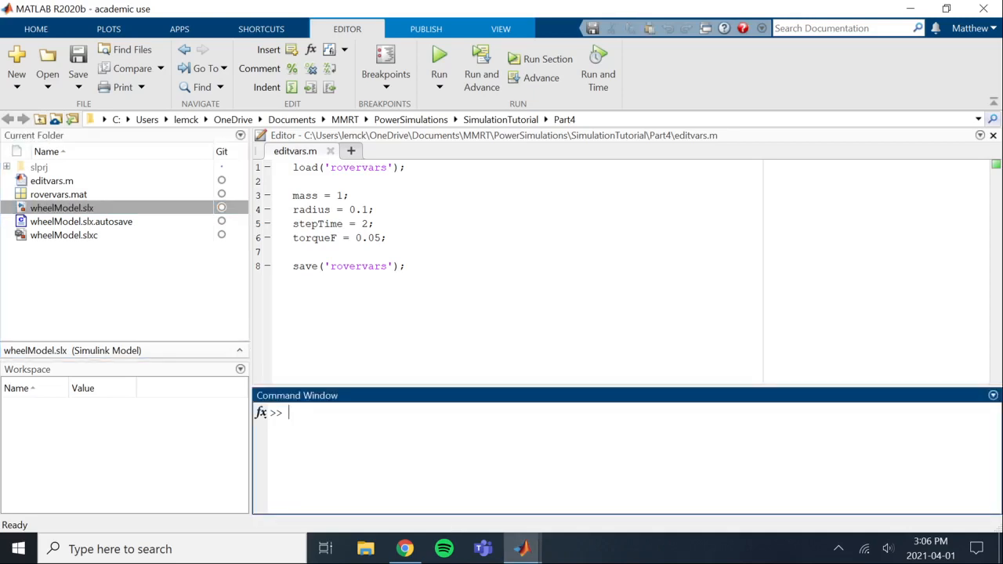
text(editvars)
key(Return)
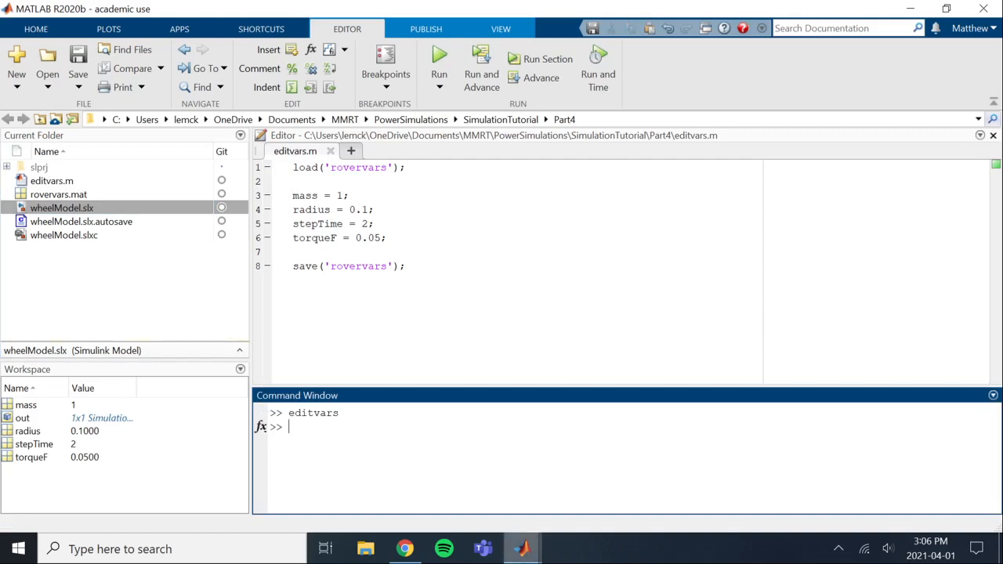
Return to the wheelModel window, open the Scope and run the simulation
mouse_move(517, 541)
click(549, 506)
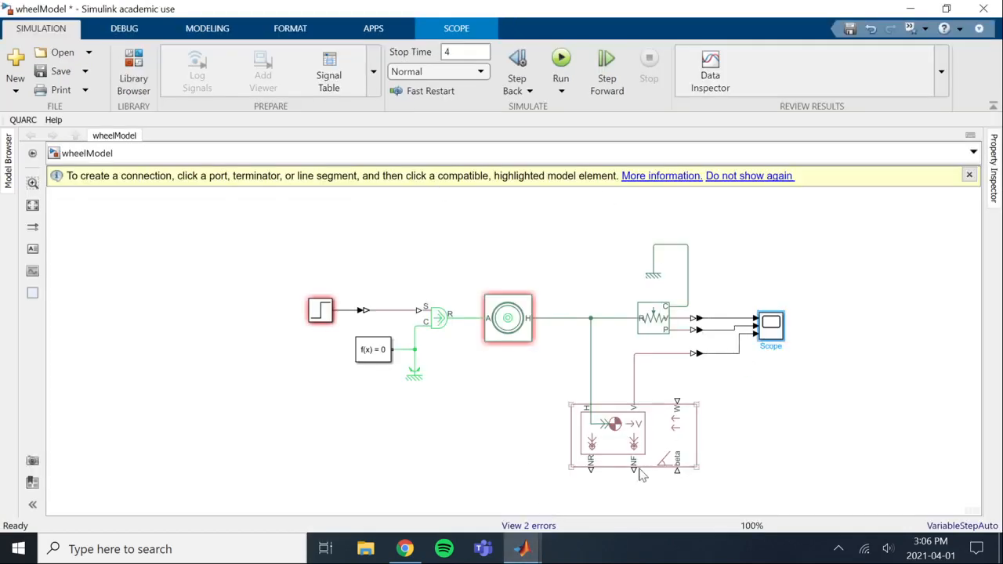
double_click(764, 329)
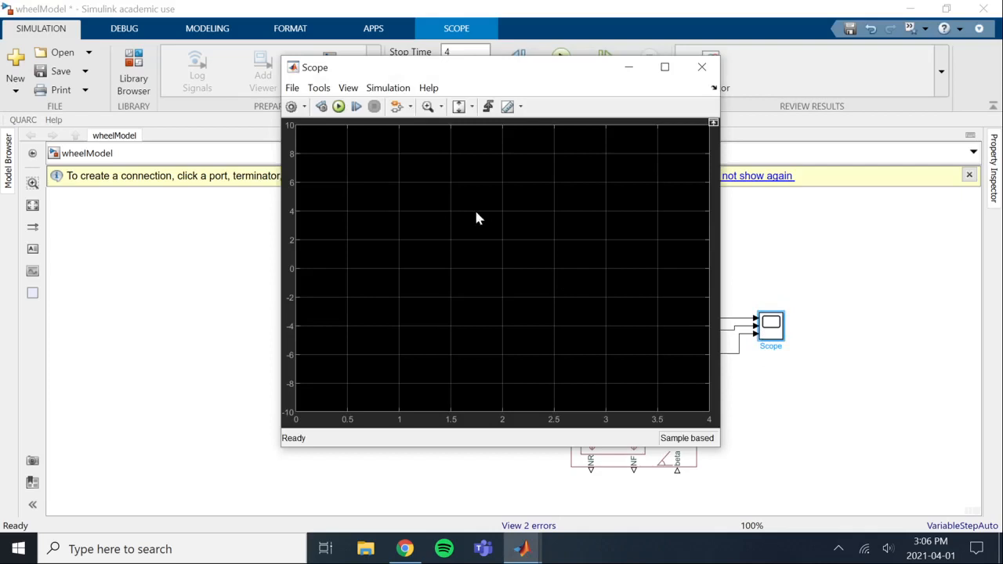
click(339, 107)
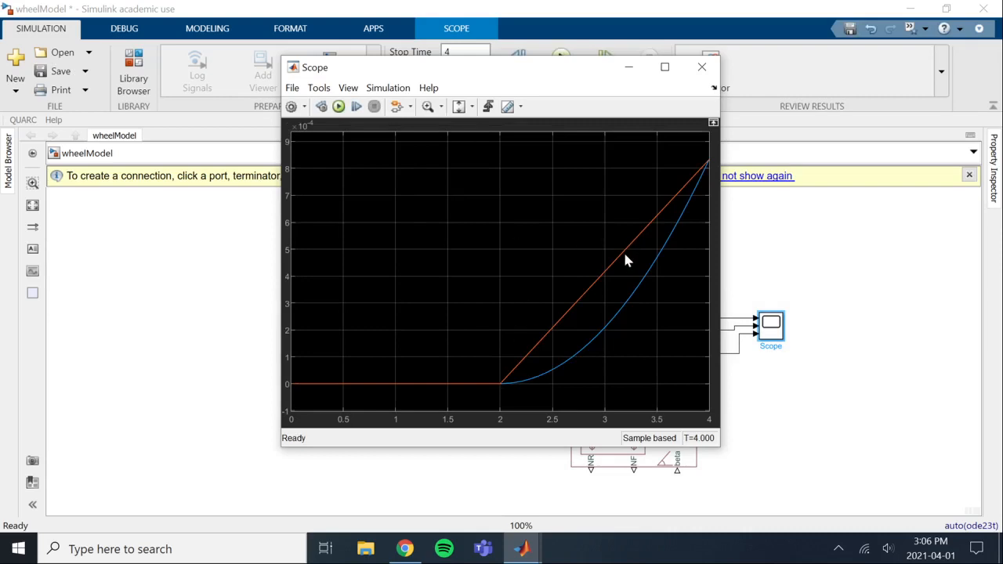
Turn on cursor measurements in the Scope and compare the PS-Simulink Converter1 and PS-Simulink Converter traces
click(508, 112)
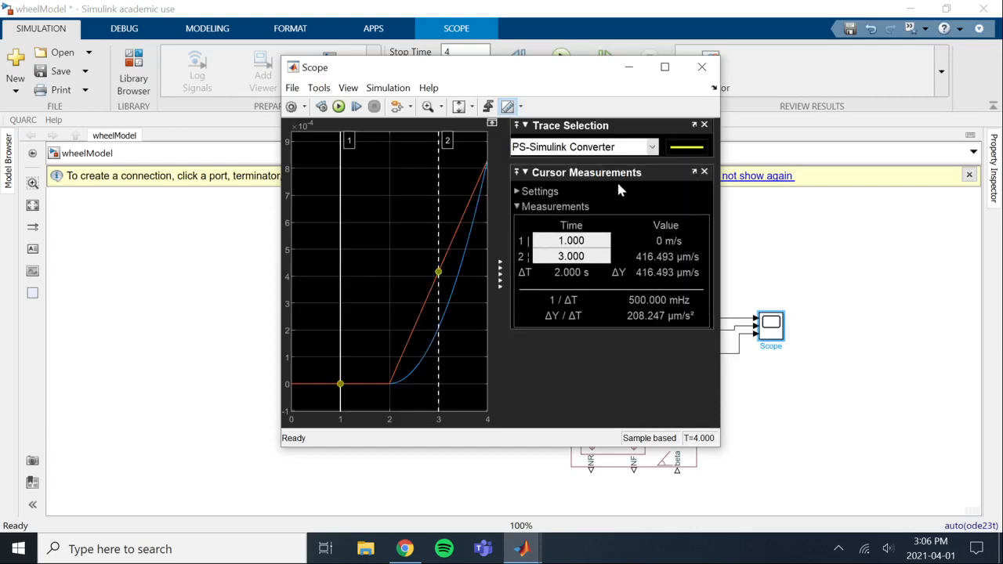
click(650, 147)
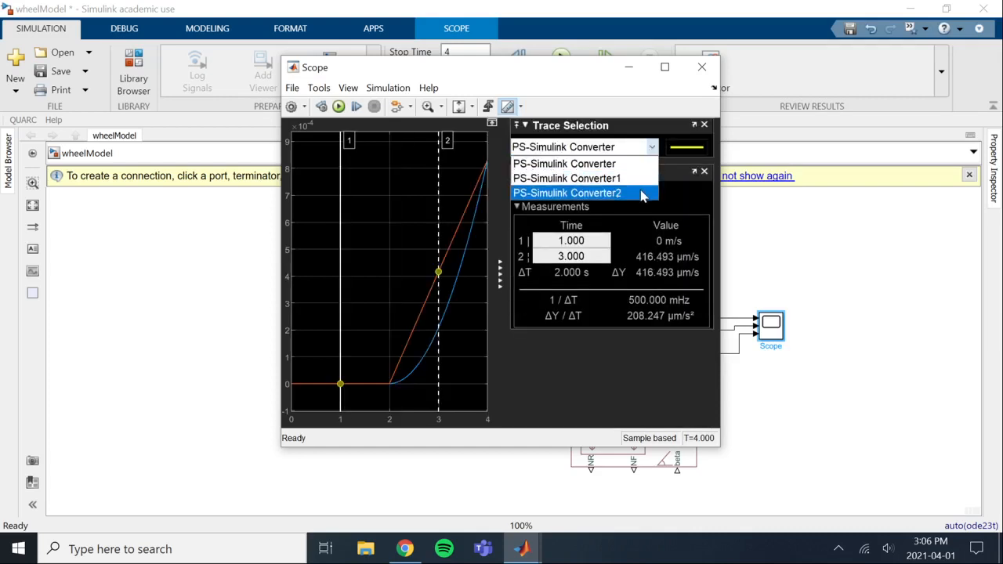
drag(557, 76, 416, 99)
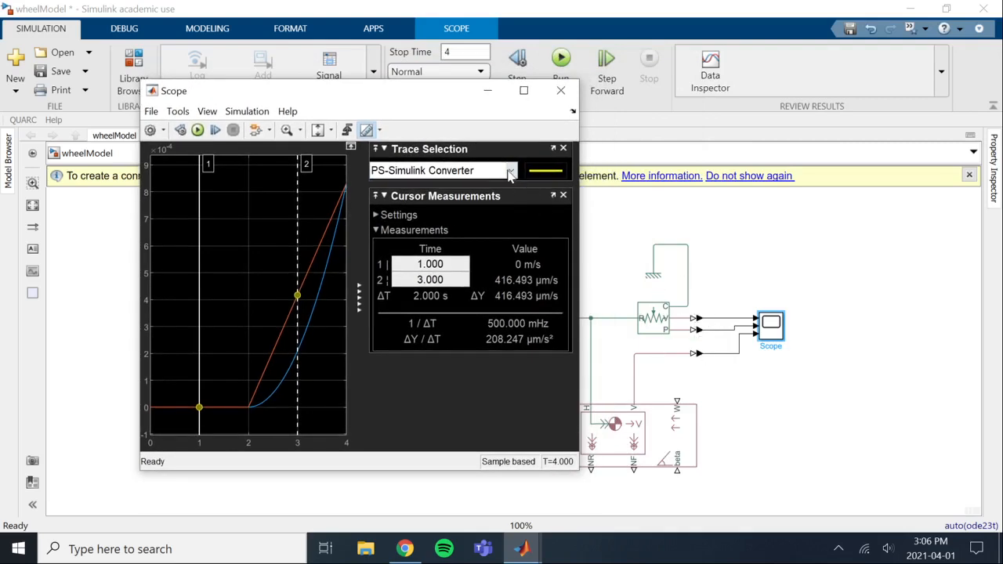
click(510, 170)
click(510, 203)
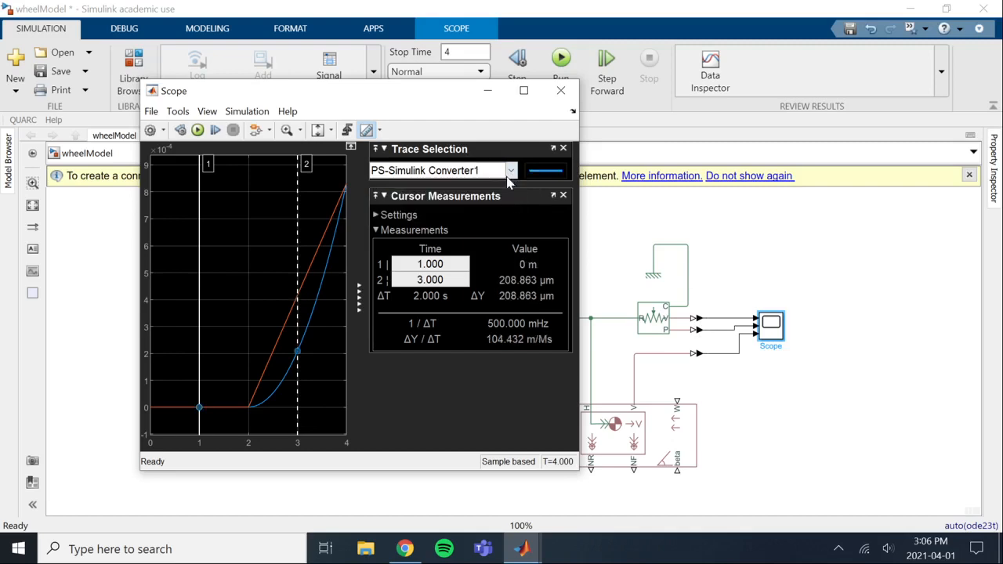
click(505, 172)
click(503, 187)
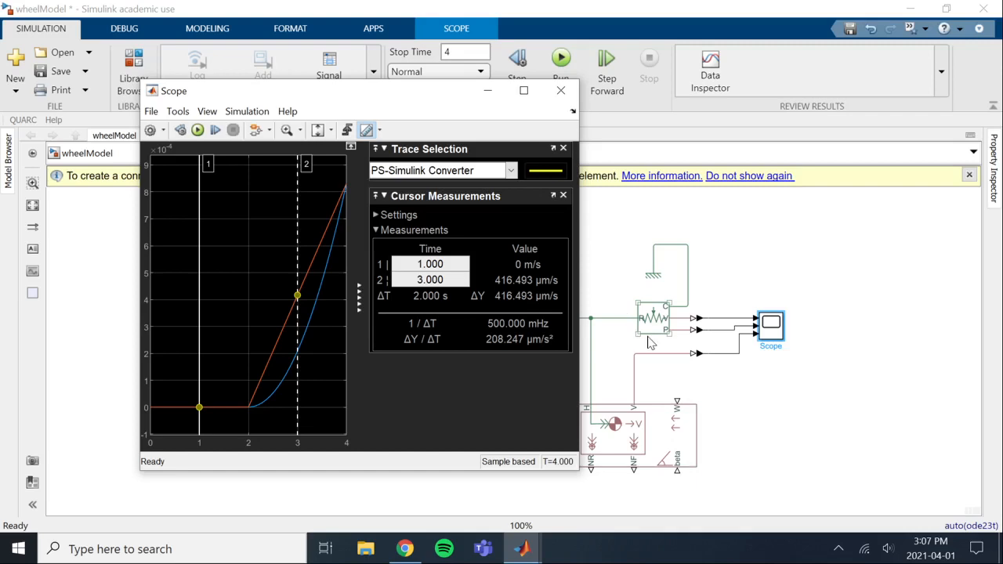
click(573, 97)
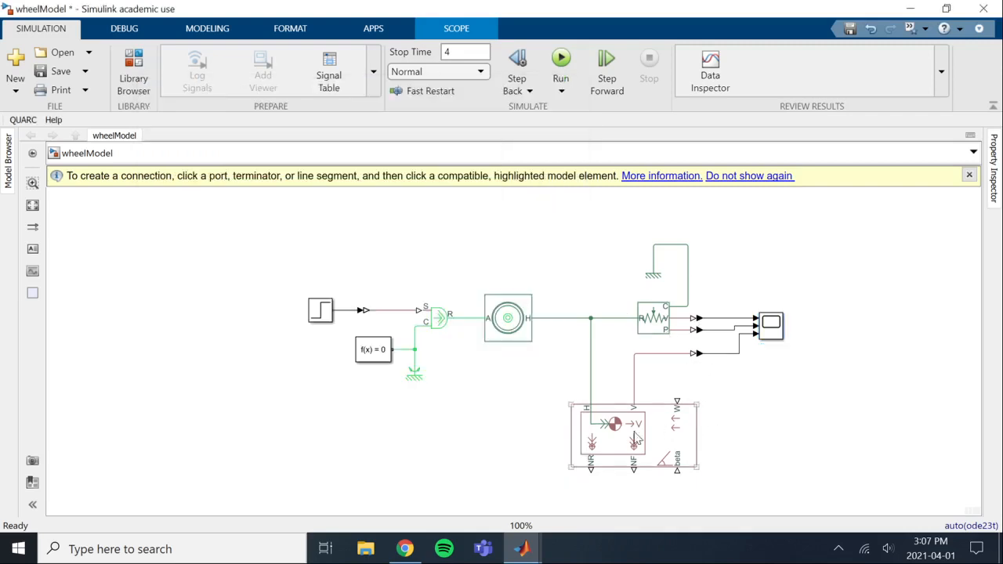
Open the Vehicle Body block's parameters and set its mass to the variable massRover
click(637, 440)
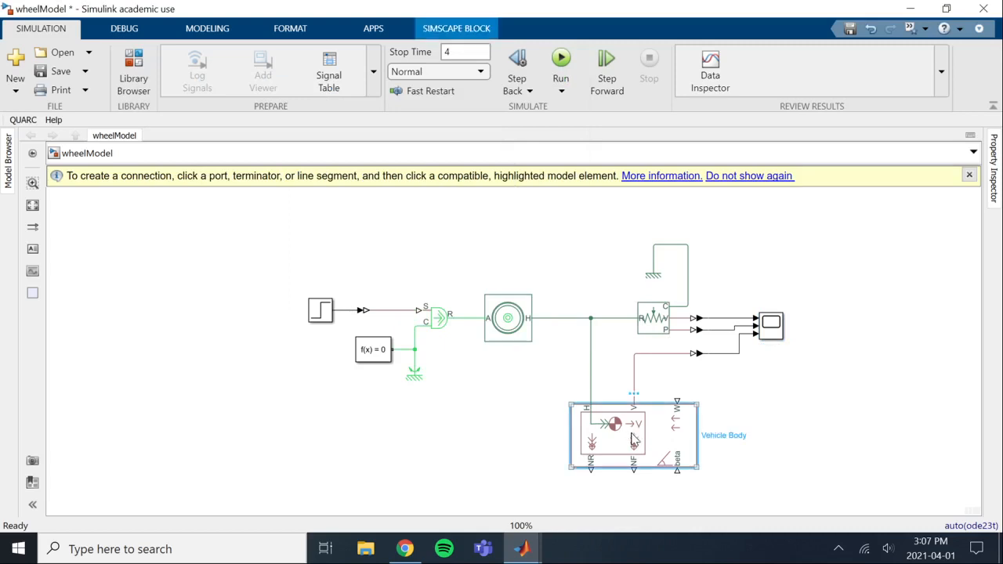
double_click(678, 452)
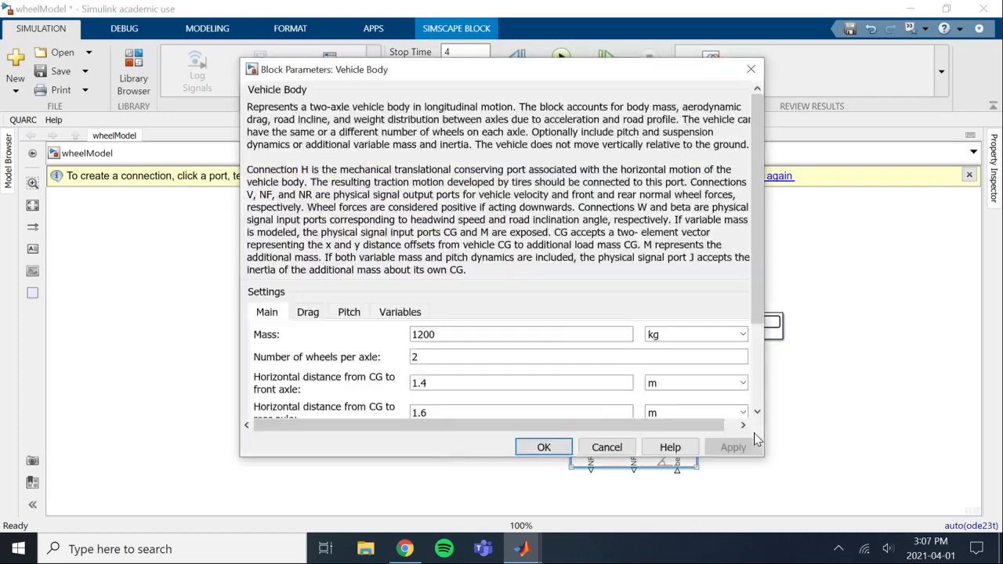
drag(294, 115, 492, 92)
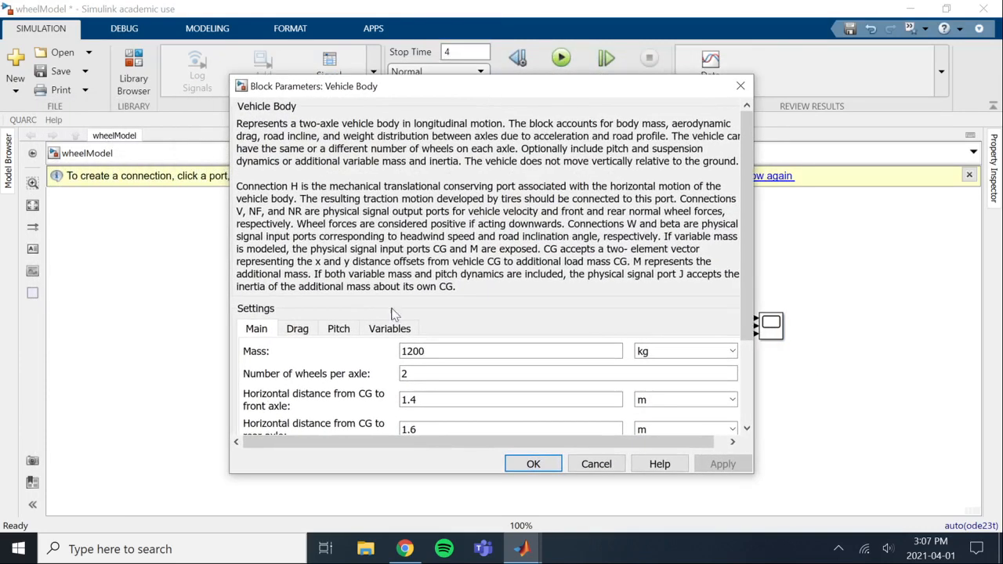
scroll(368, 360, down, 3)
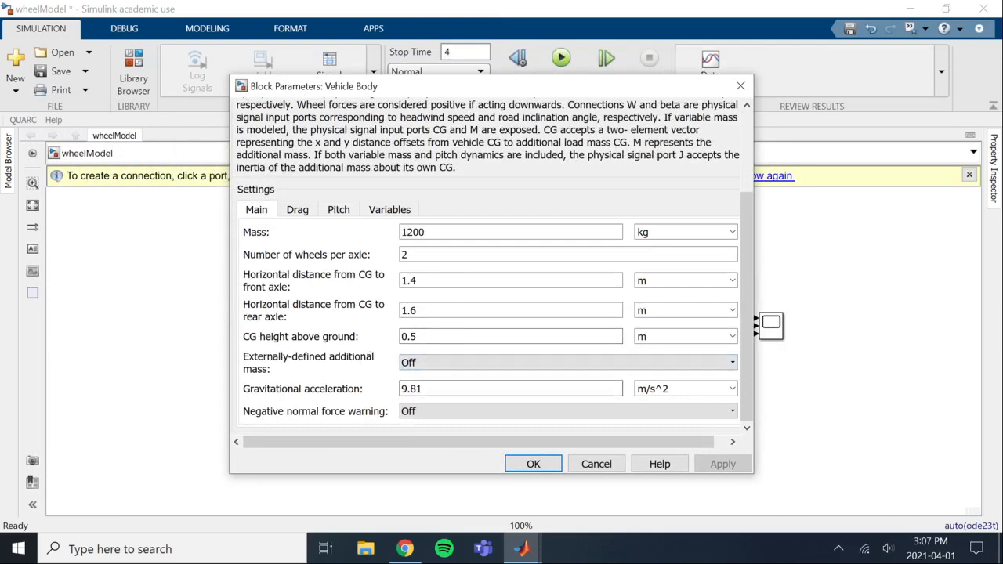
double_click(413, 388)
click(429, 388)
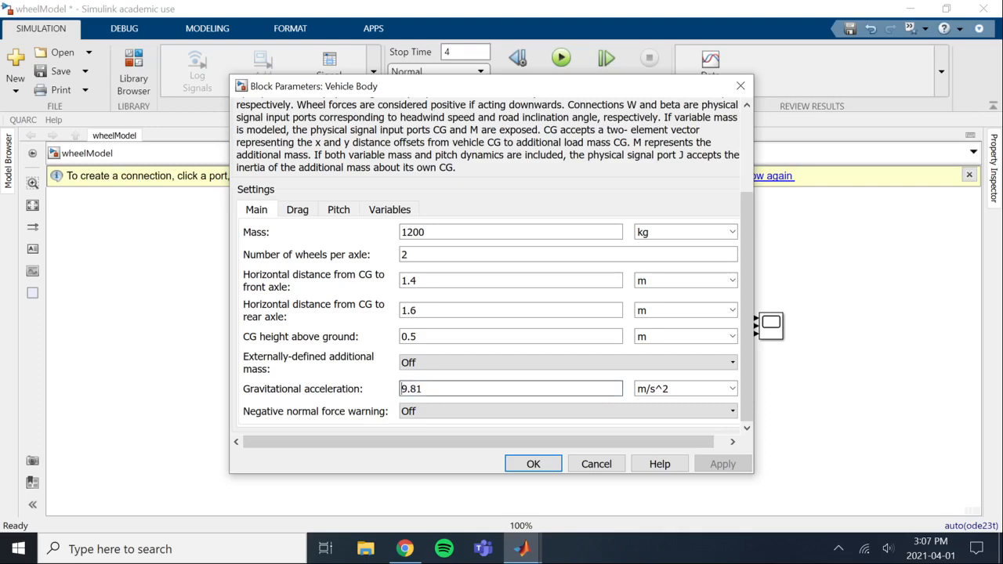
double_click(412, 232)
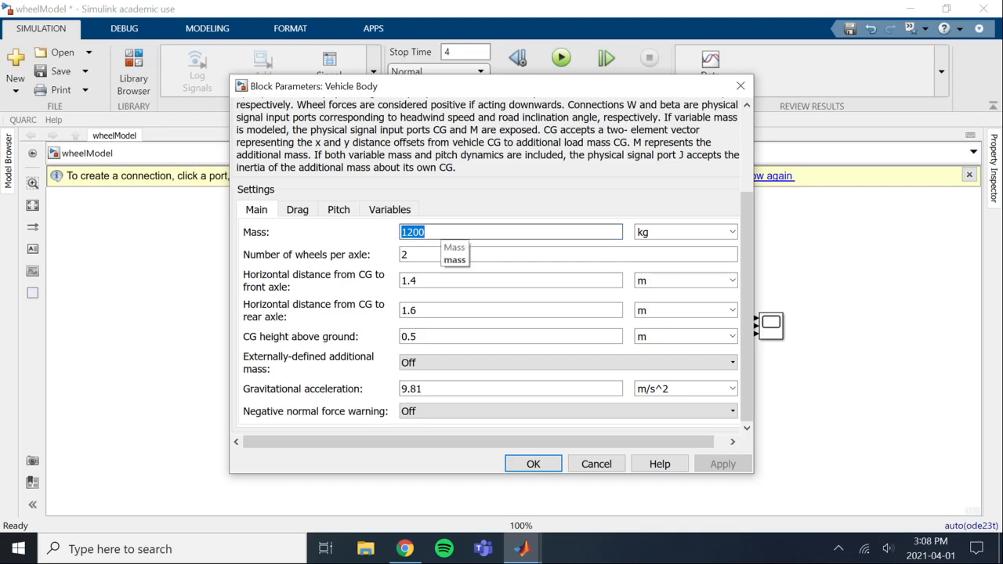
text(m)
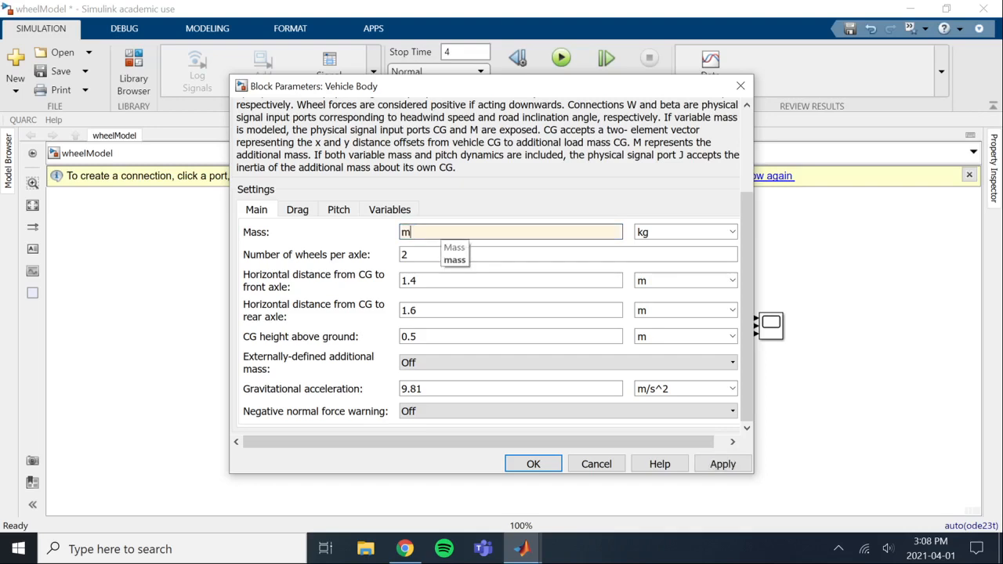
text(assRover)
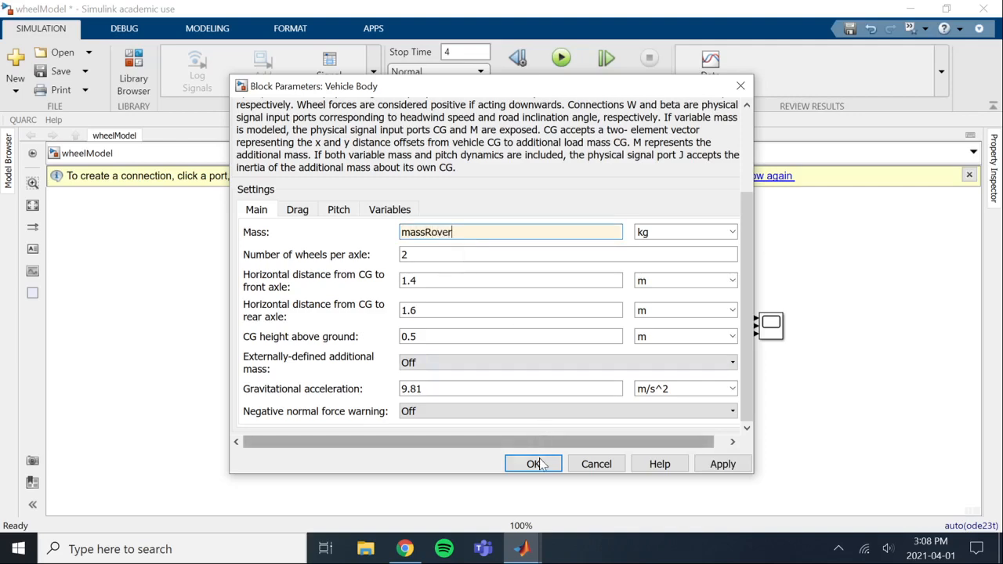
Switch to the main MATLAB window and add the line massRover = 50; below the torqueF line in editvars.m
mouse_move(523, 548)
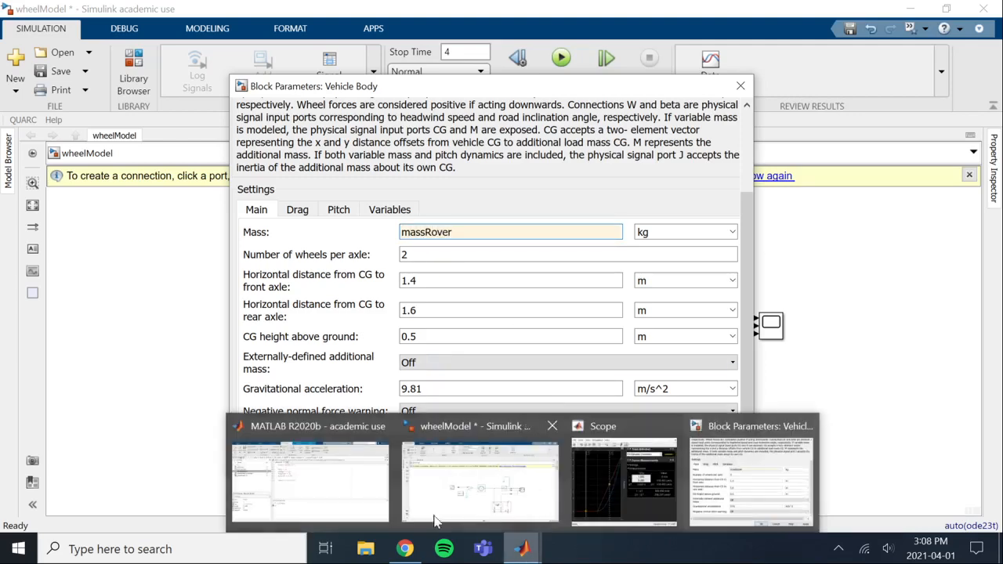
click(309, 470)
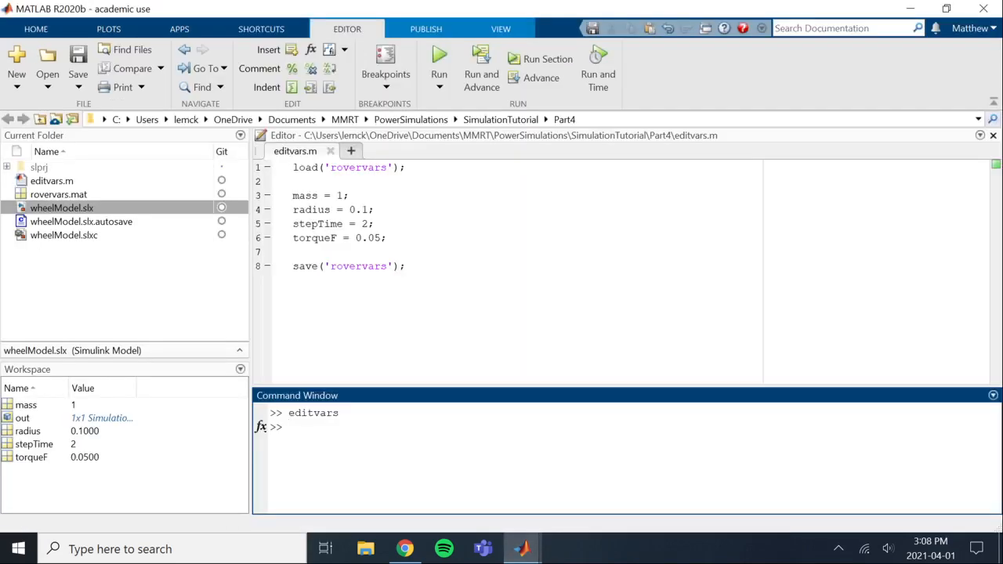
click(389, 239)
key(Return)
key(Return)
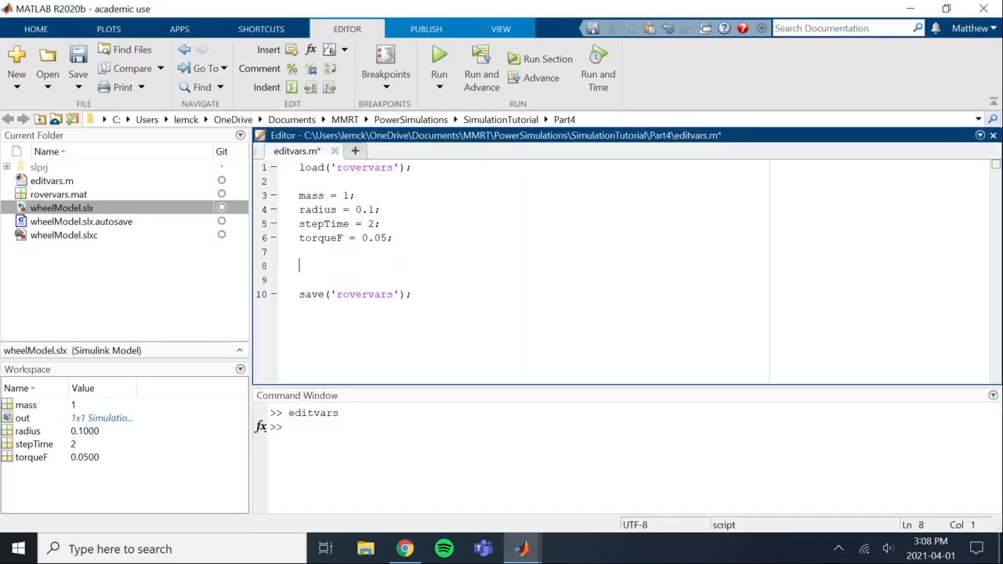
text(massRover = 50)
Return to the Vehicle Body parameters, set the frontal area to the variable area and the drag coefficient to 2.1, and accept the settings
mouse_move(522, 547)
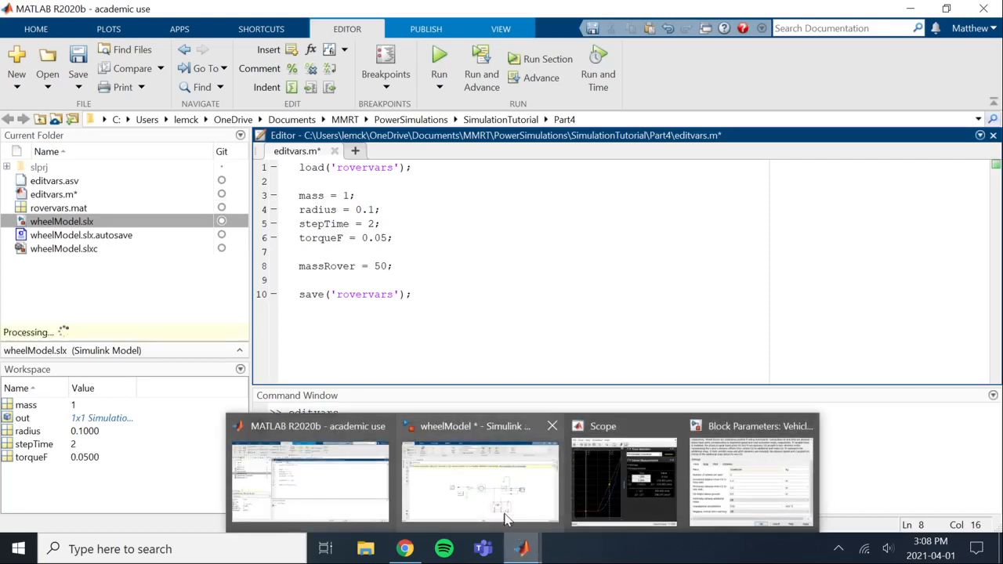
click(731, 481)
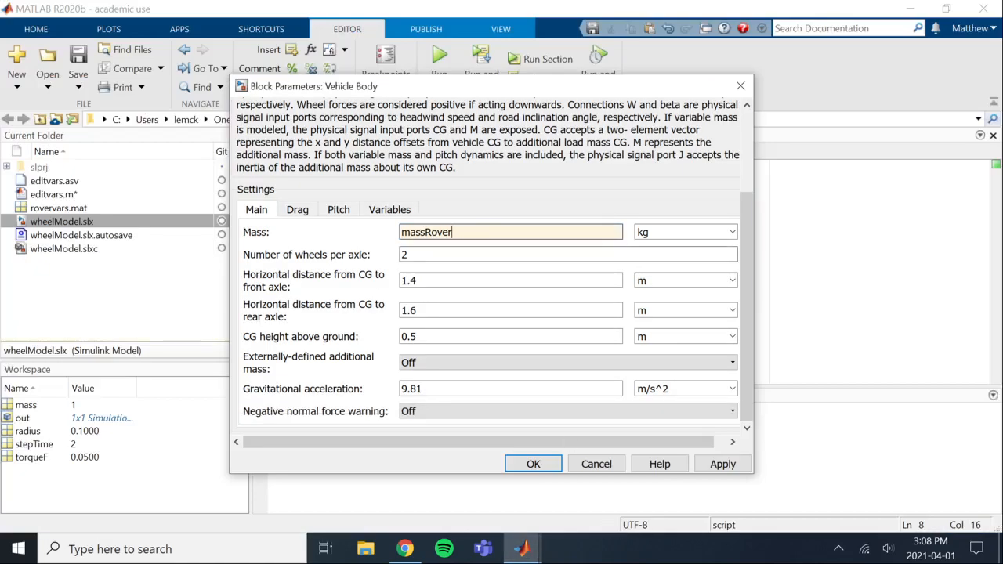
click(301, 211)
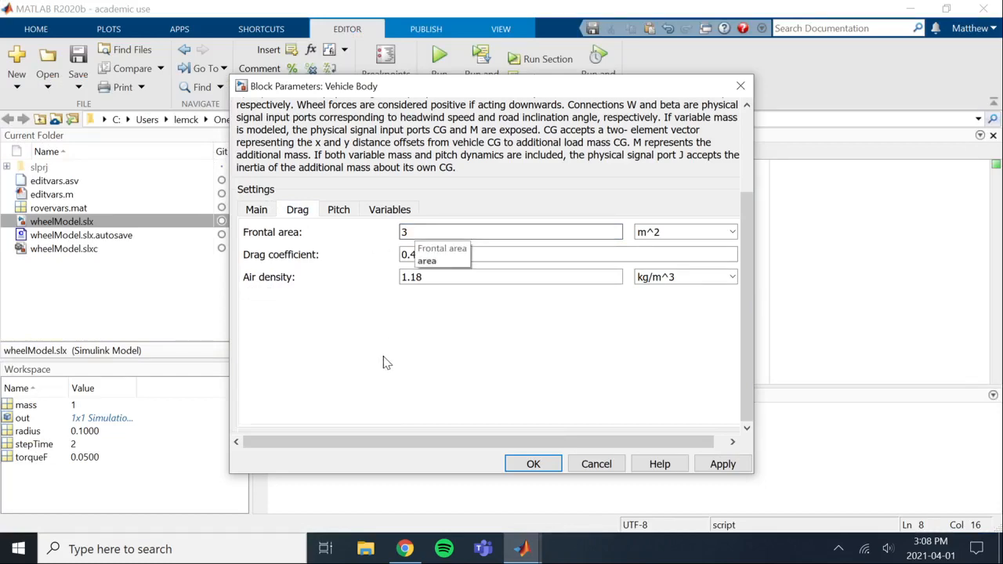
scroll(383, 362, up, 4)
scroll(383, 363, down, 2)
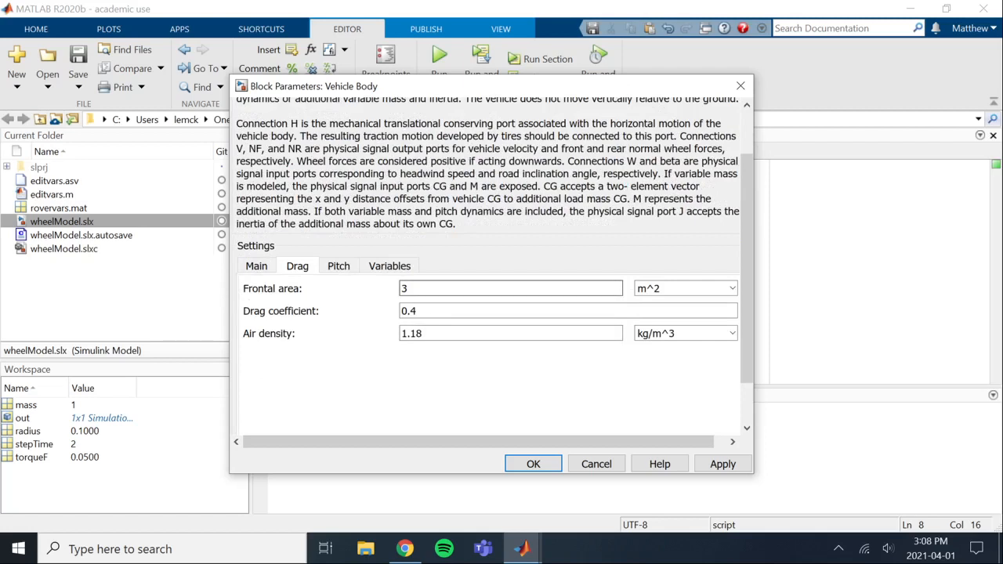
double_click(428, 289)
text(area)
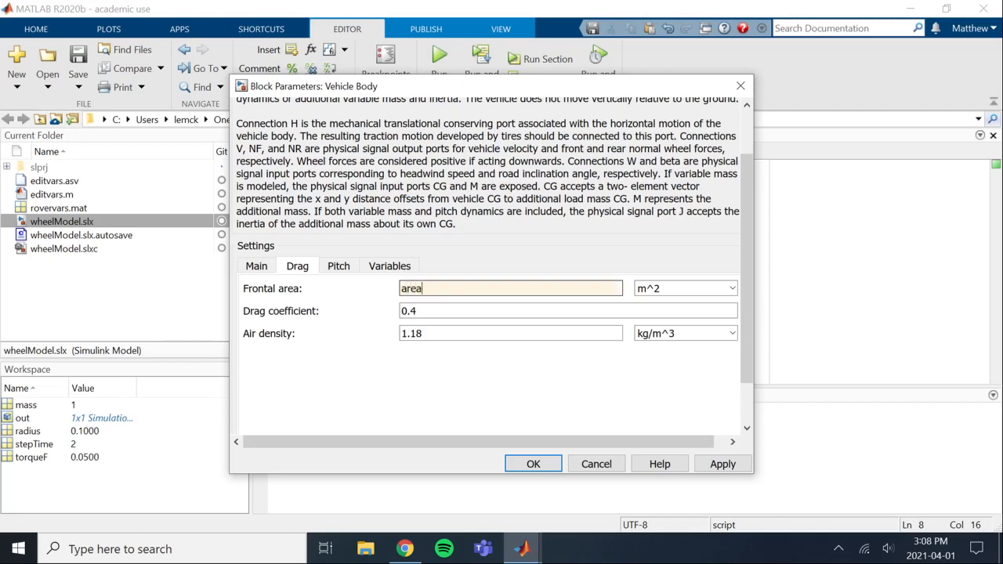
double_click(454, 309)
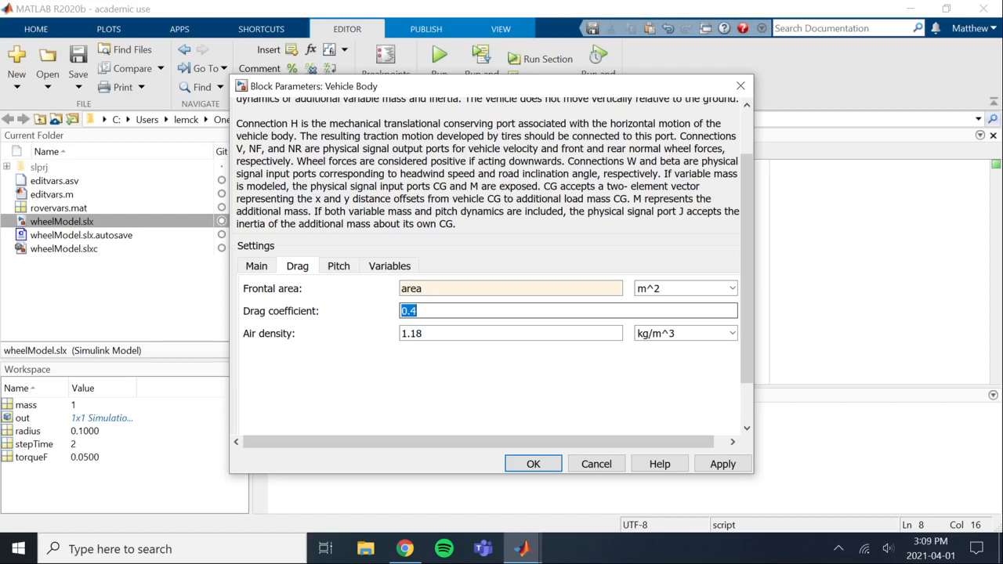
text(2.1)
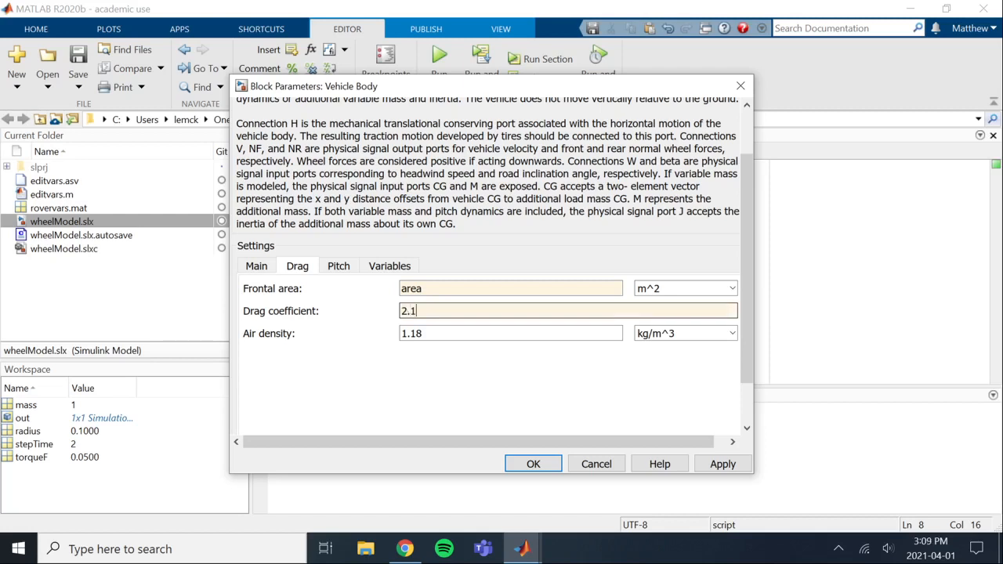
click(532, 463)
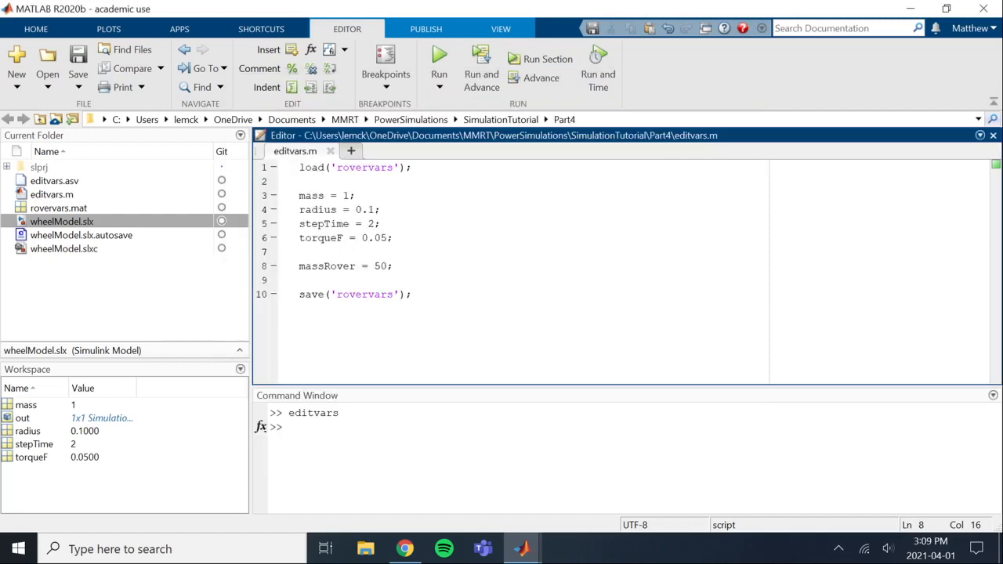
Add the line area = 0.6; below massRover in editvars.m and save the script
key(Return)
text(area )
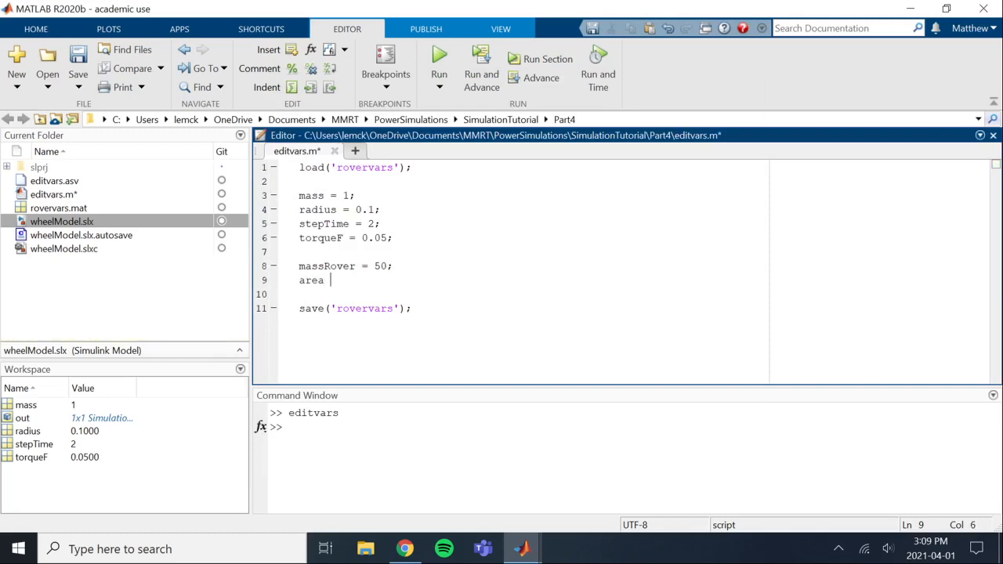
text(= 0.6;)
Rerun the editvars script from the MATLAB command prompt to load the new variables into the workspace
mouse_move(522, 548)
click(524, 506)
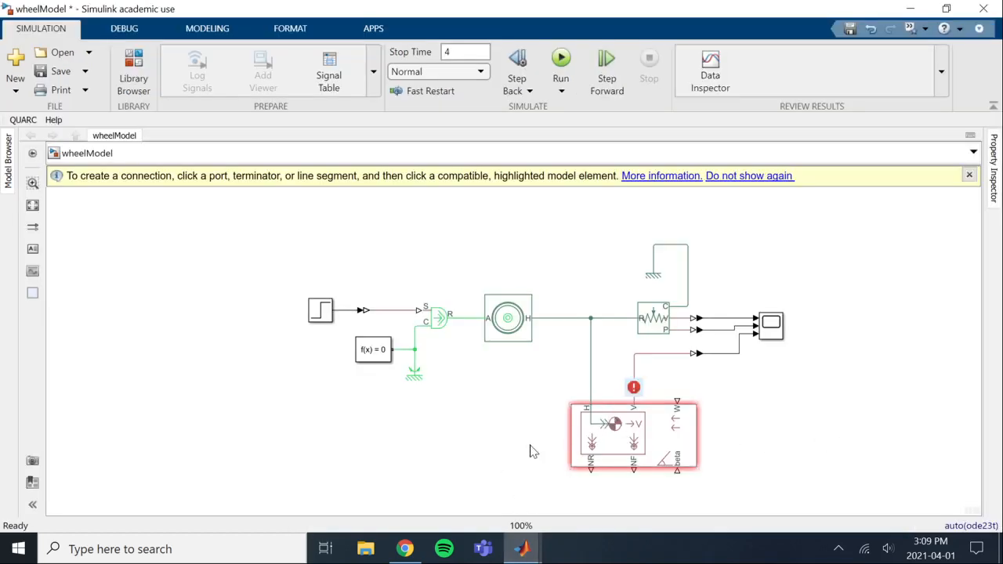
mouse_move(528, 558)
click(379, 477)
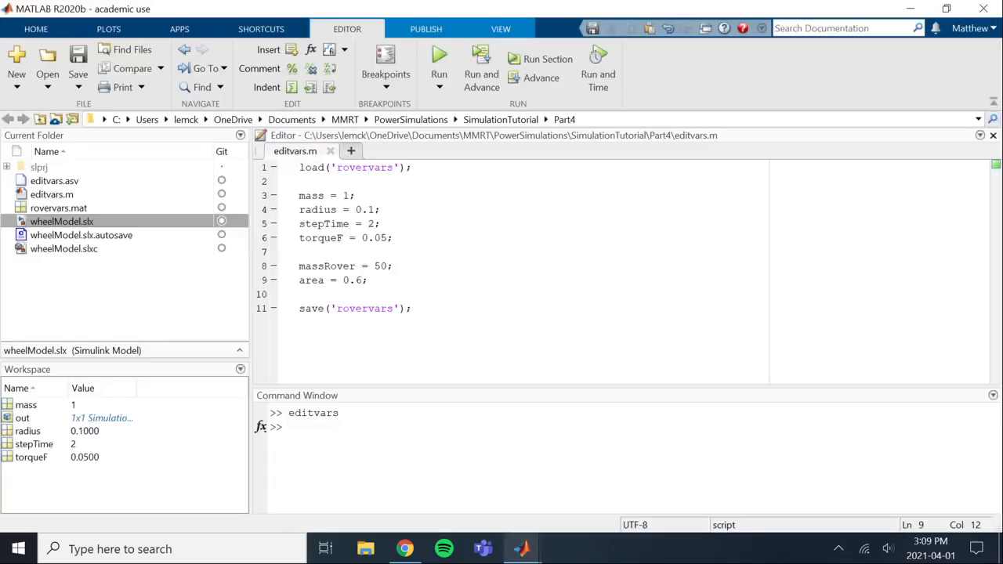
key(Up)
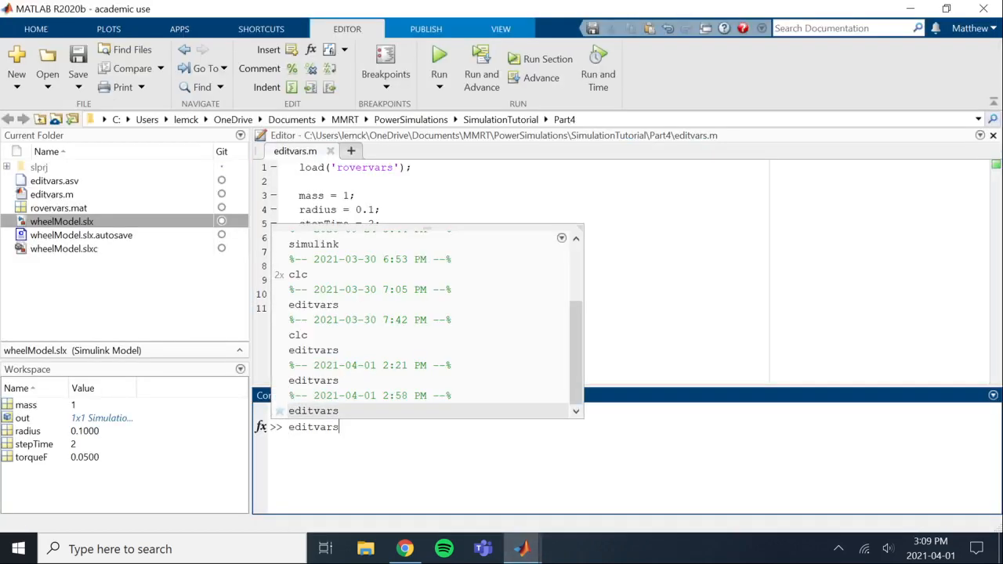
key(Return)
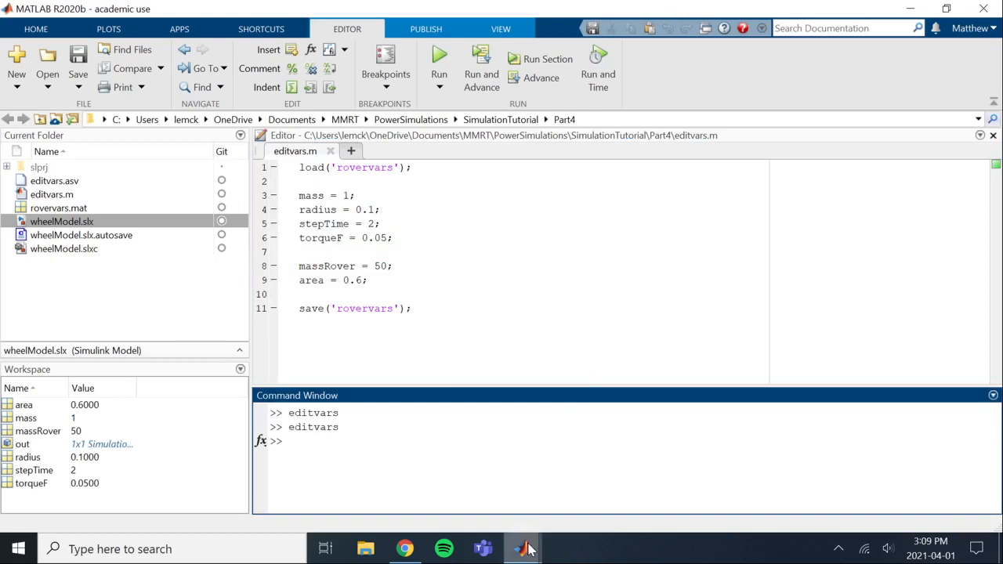
Switch to the wheelModel window, open the Scope and rerun the simulation
mouse_move(522, 549)
click(552, 486)
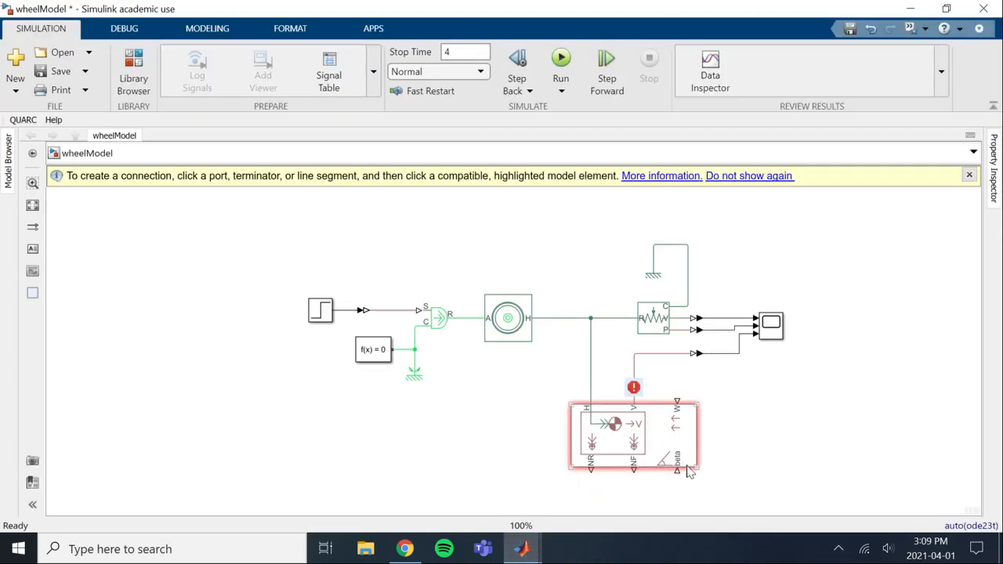
double_click(773, 323)
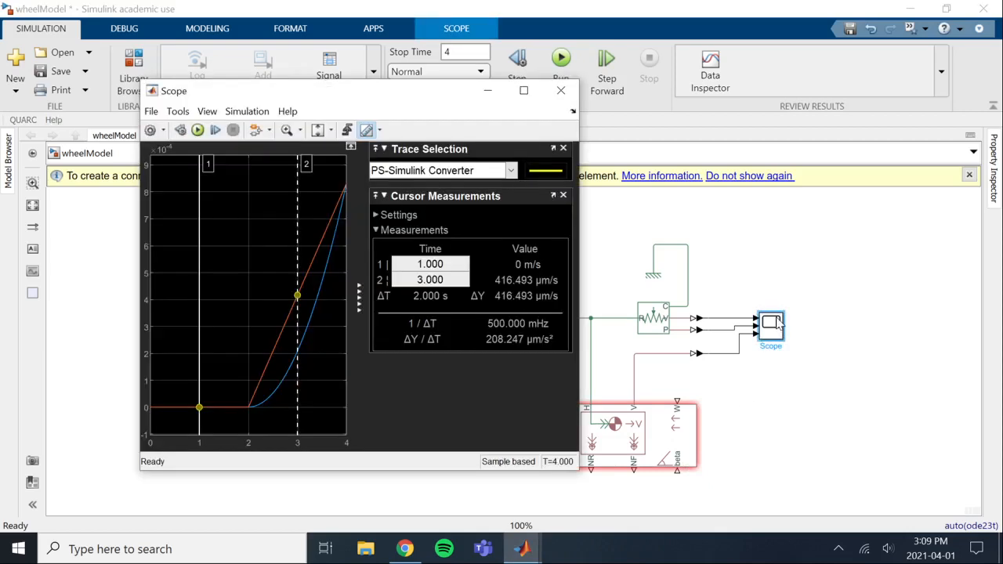
click(197, 130)
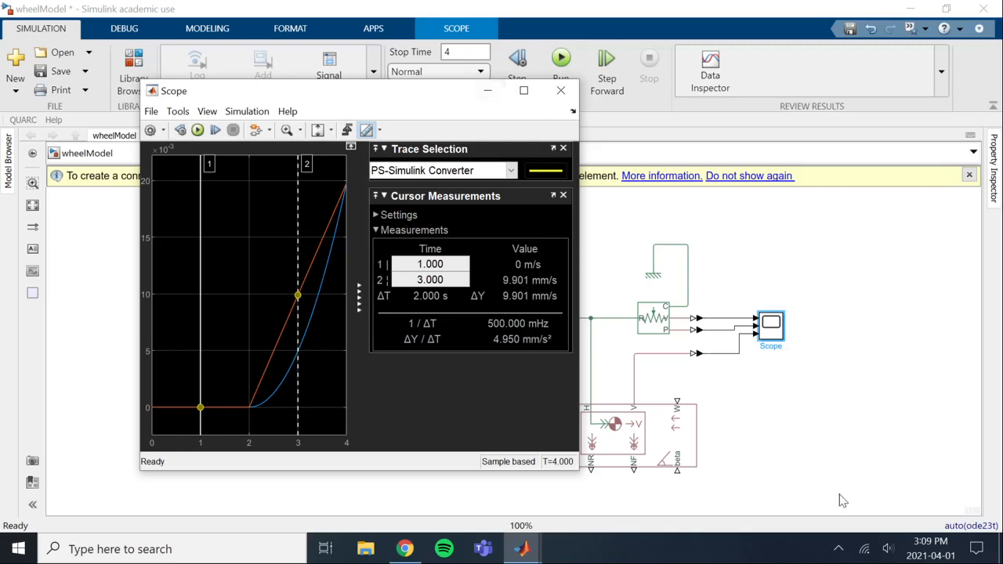
Insert a PS Constant block in the empty area beside the Vehicle Body block
click(788, 421)
double_click(788, 420)
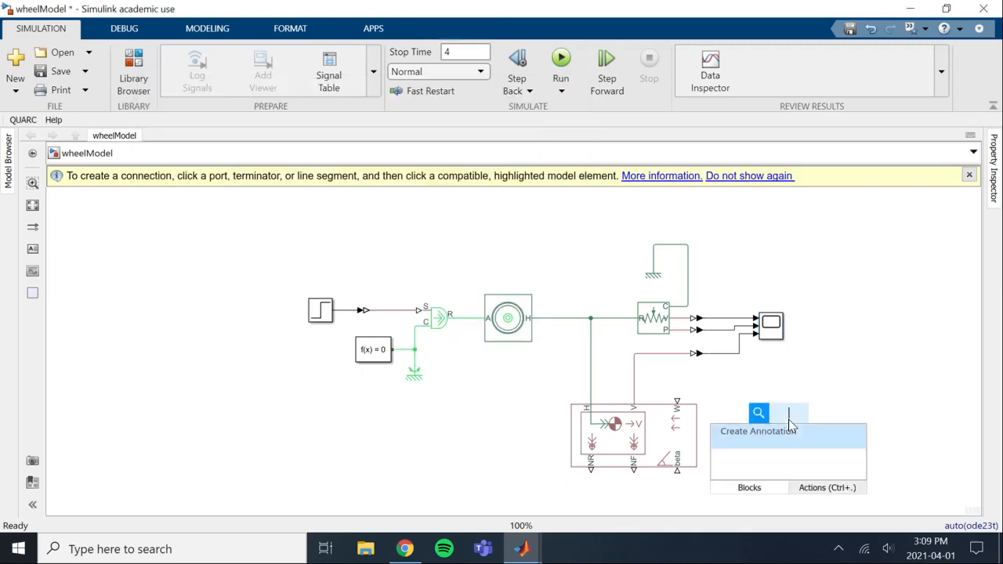
text(cons)
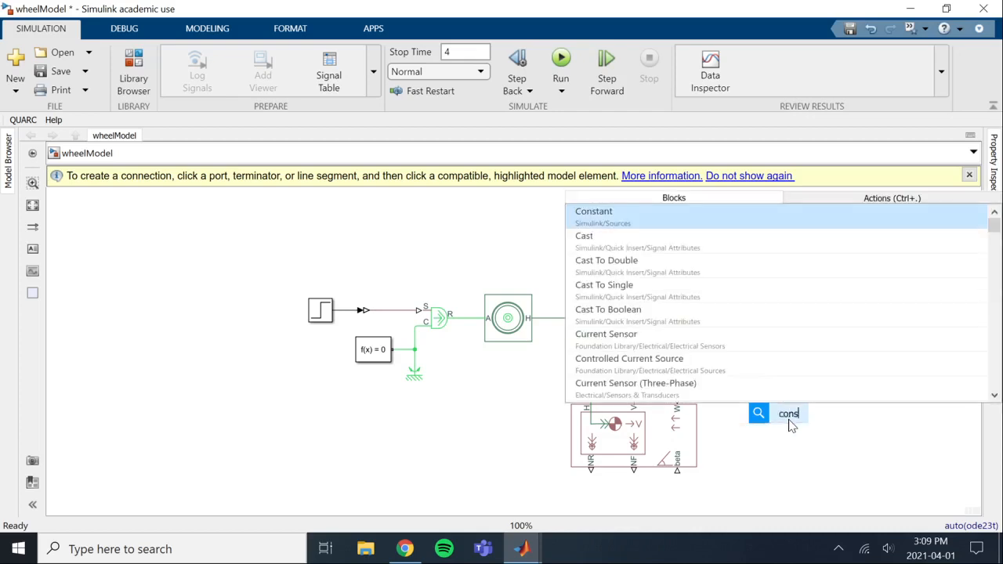
text(ps con)
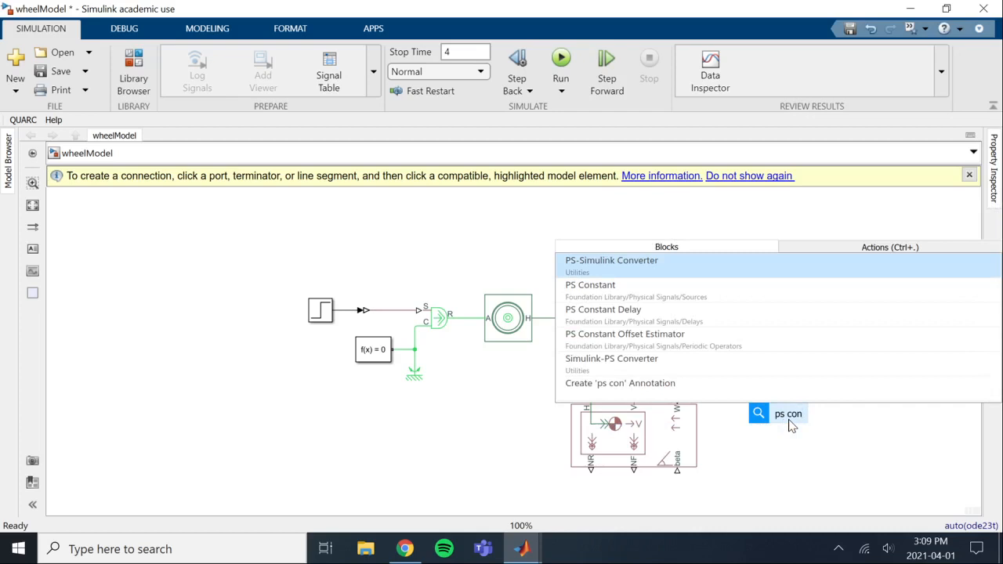
key(Down)
key(Return)
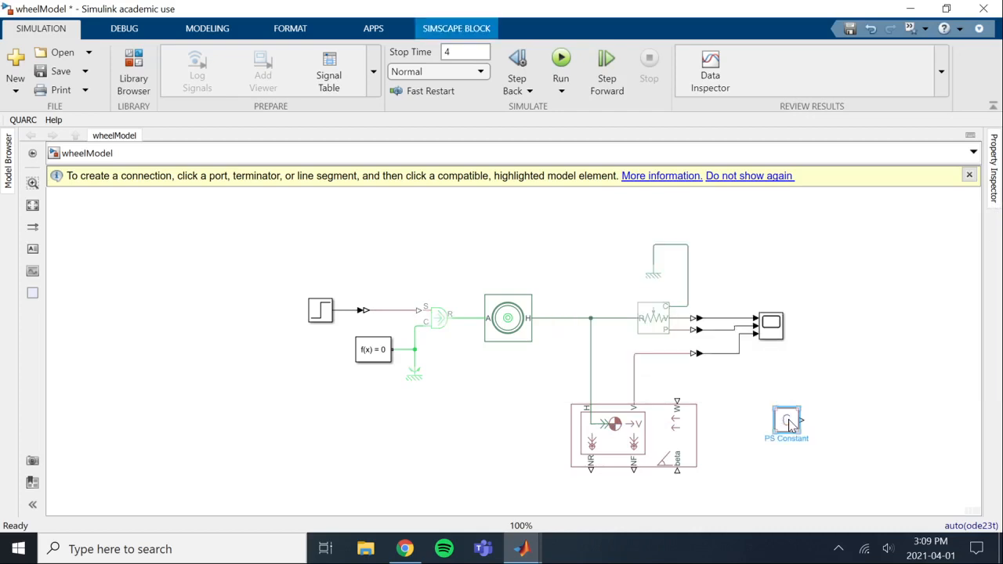
Flip the PS Constant block left-right and connect its output to the Vehicle Body's W port
right_click(790, 420)
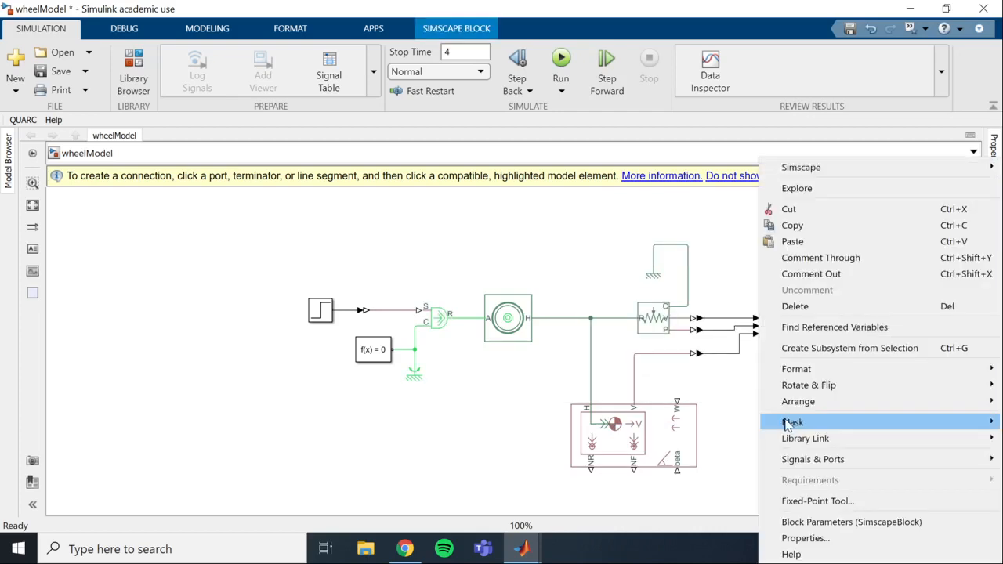
mouse_move(774, 388)
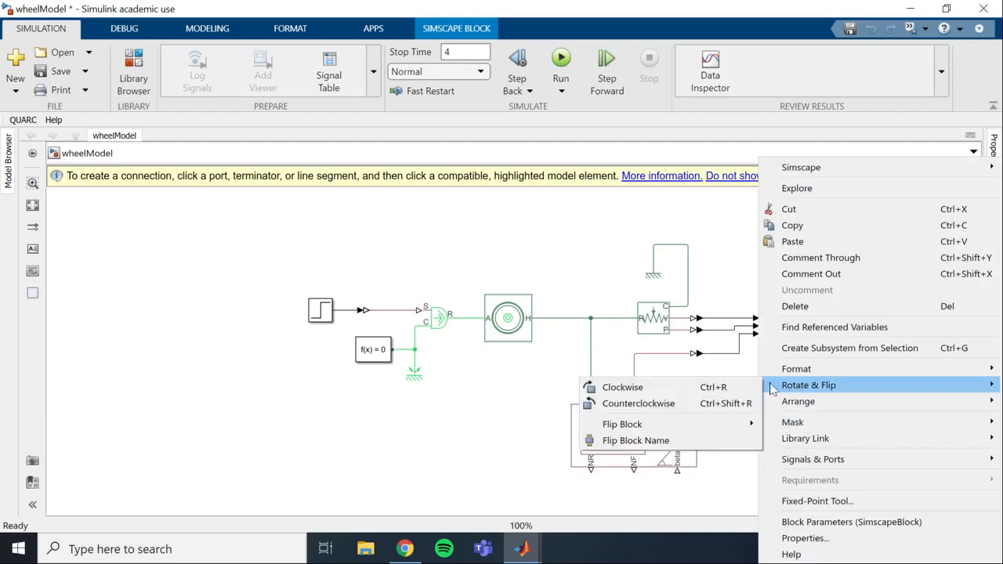
mouse_move(738, 423)
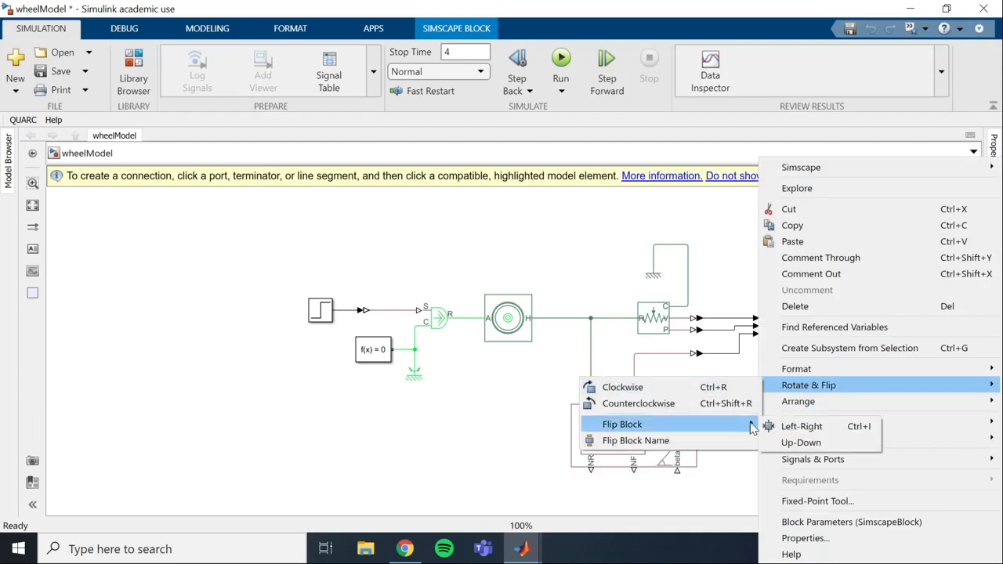
click(807, 423)
drag(791, 421, 677, 400)
click(778, 406)
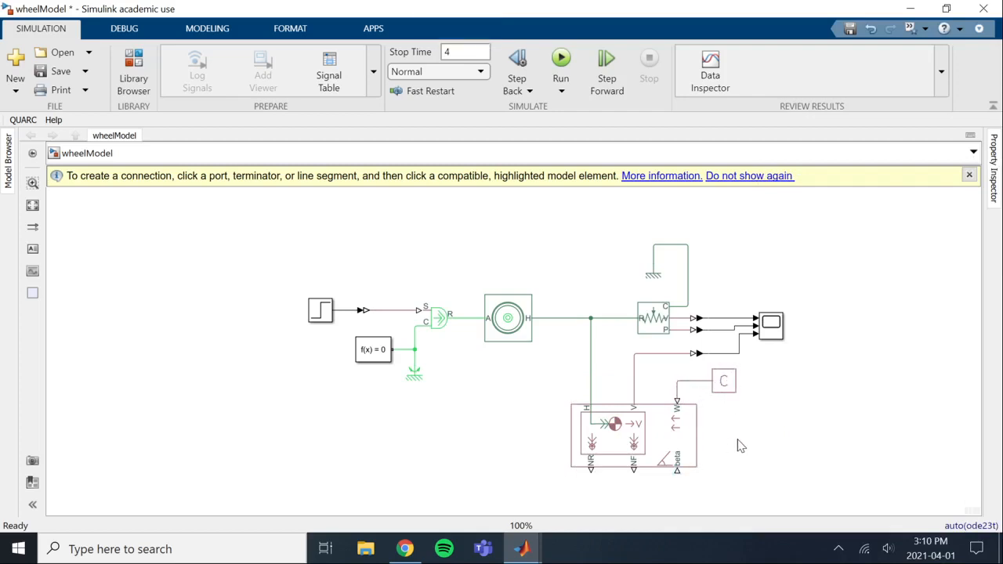
Set the PS Constant block's value to the variable windSpeed with the unit m/s
double_click(719, 384)
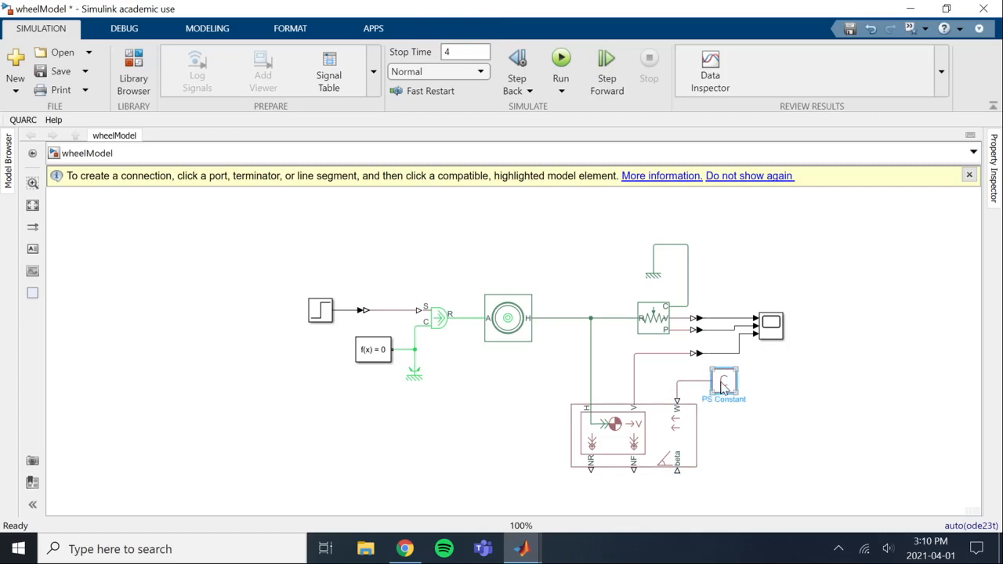
double_click(355, 426)
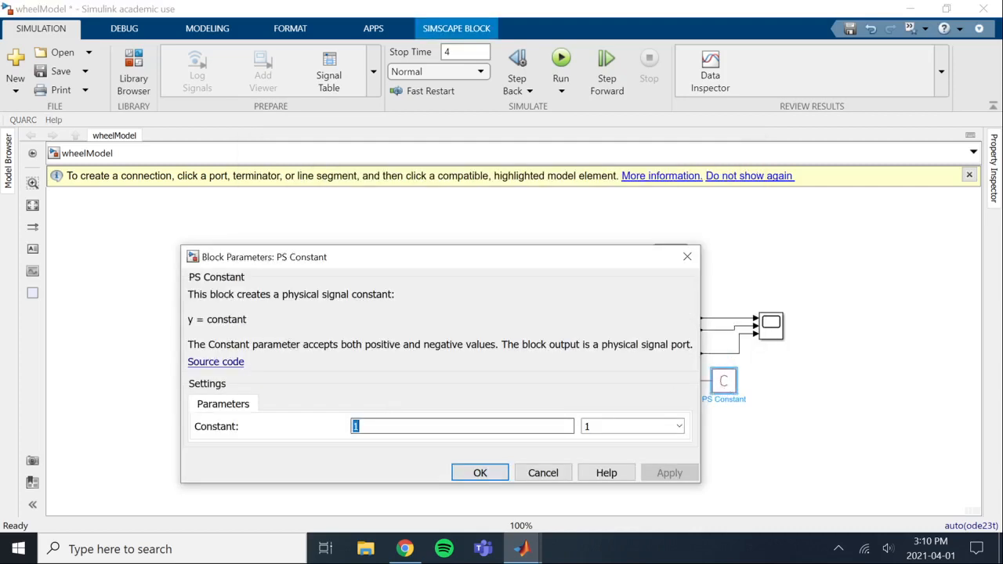
text(windS)
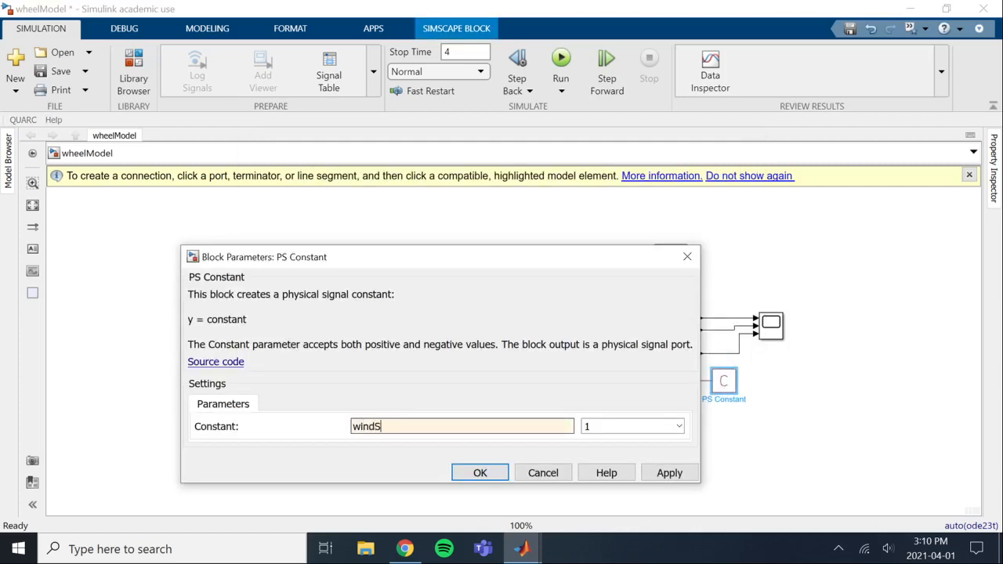
text(peed)
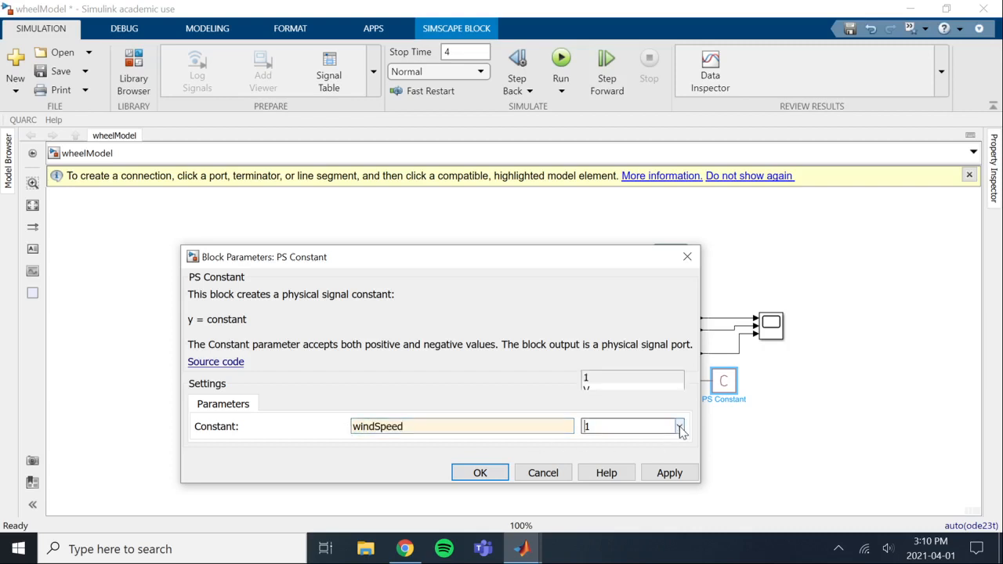
click(679, 427)
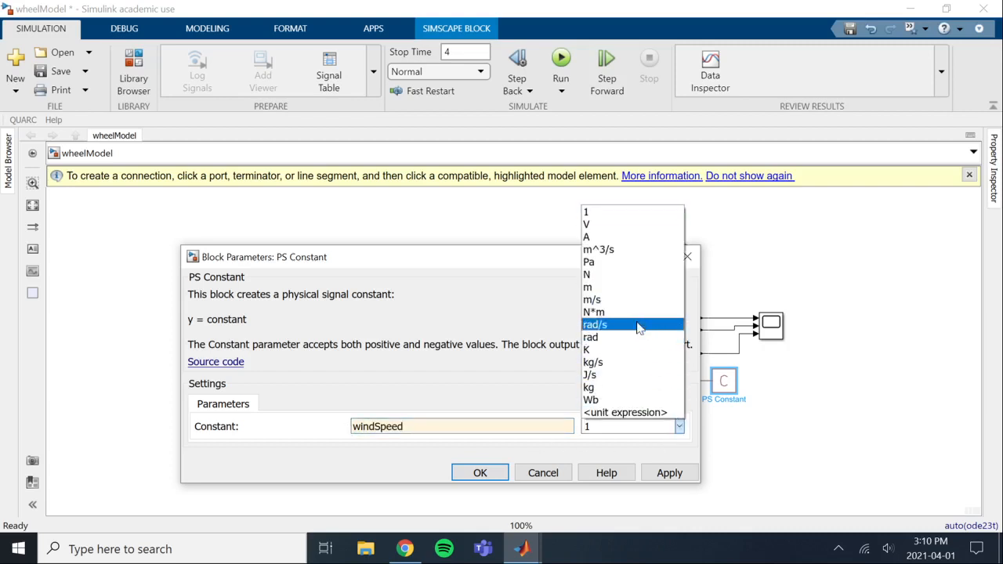
click(627, 300)
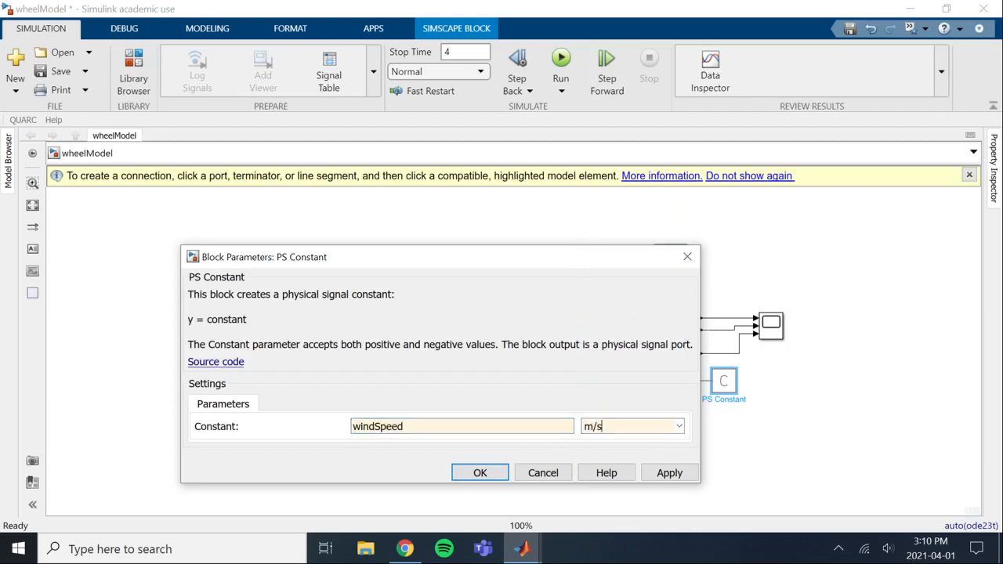
click(479, 472)
Switch to the MATLAB window and add the line windSpeed = 1; after the area variable in editvars.m
mouse_move(519, 546)
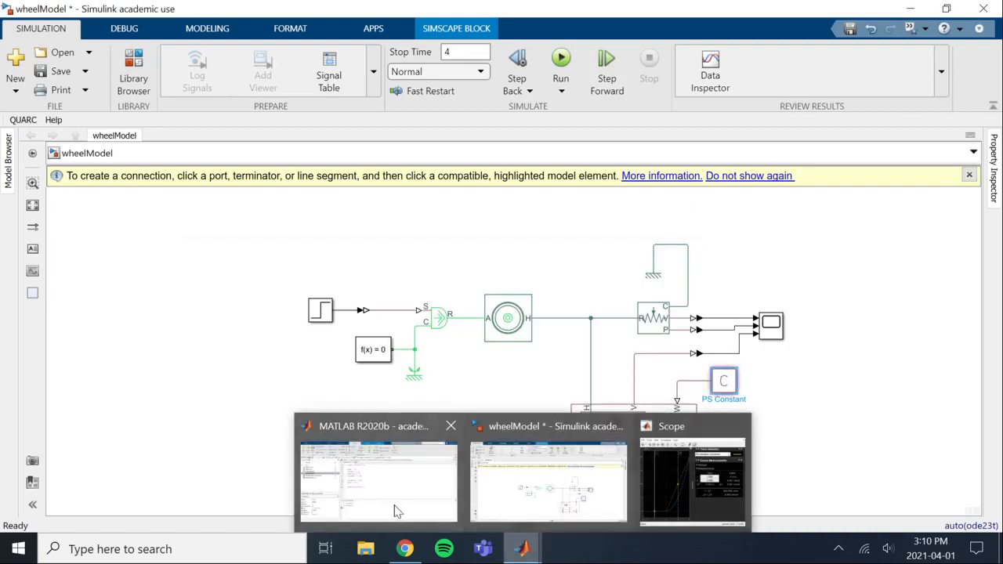
click(394, 505)
click(369, 281)
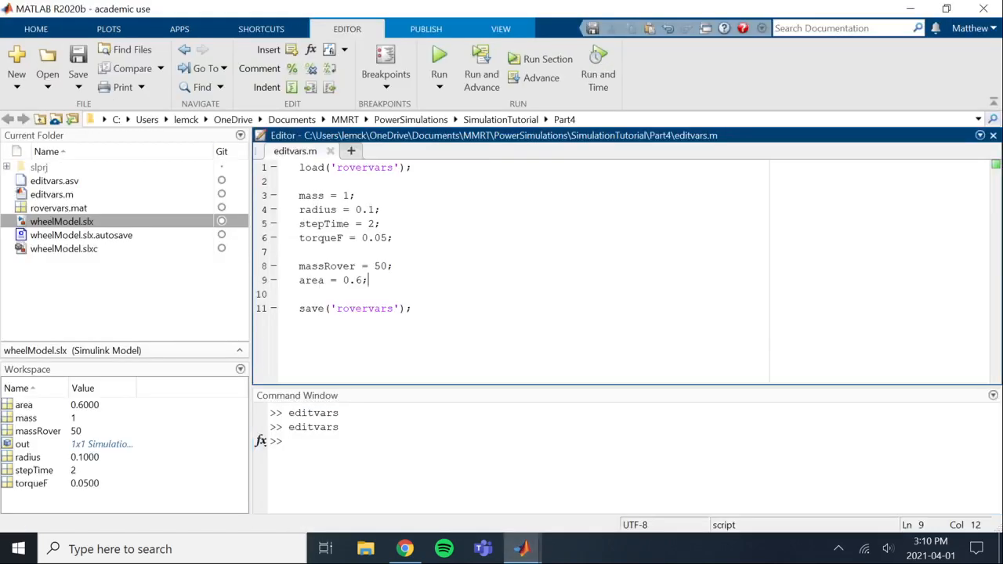
key(Return)
key(Return)
text(windSpeed = )
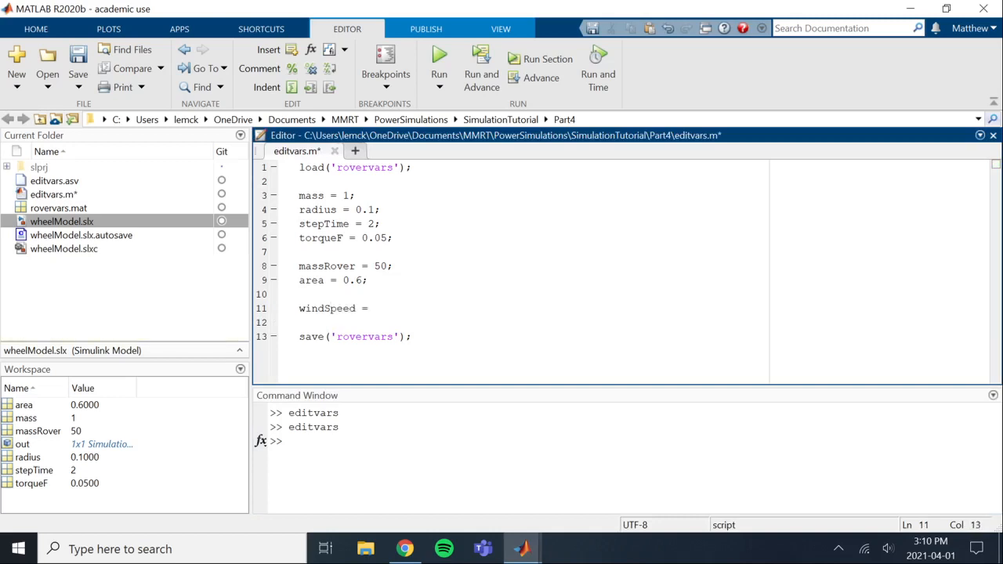
text(1;)
Save editvars.m and rerun the editvars script from the command line
key(ctrl+s)
click(289, 441)
key(Up)
key(Return)
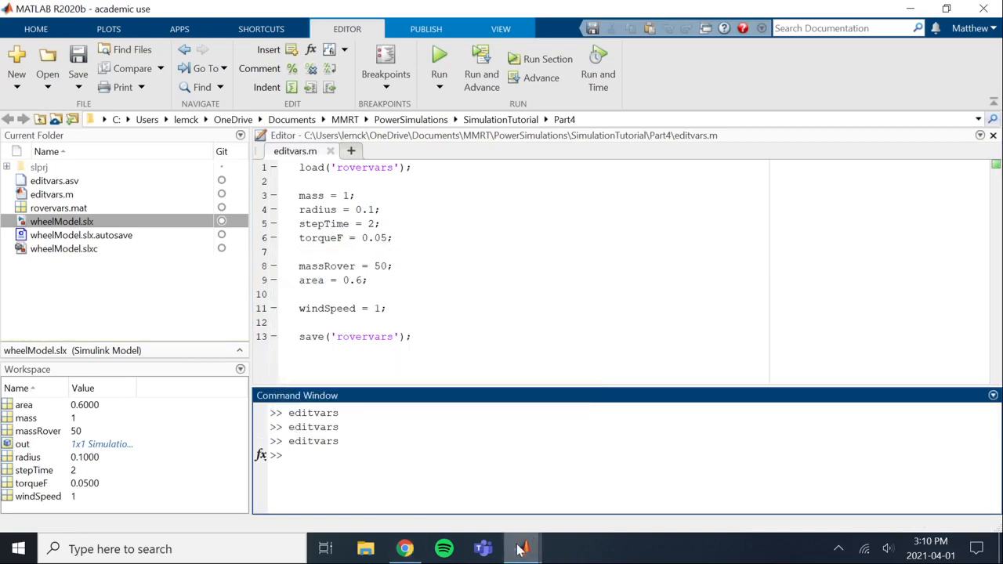
Switch to the wheelModel window, save the model, rerun the simulation from the Scope and minimize the Scope window
mouse_move(521, 548)
click(540, 490)
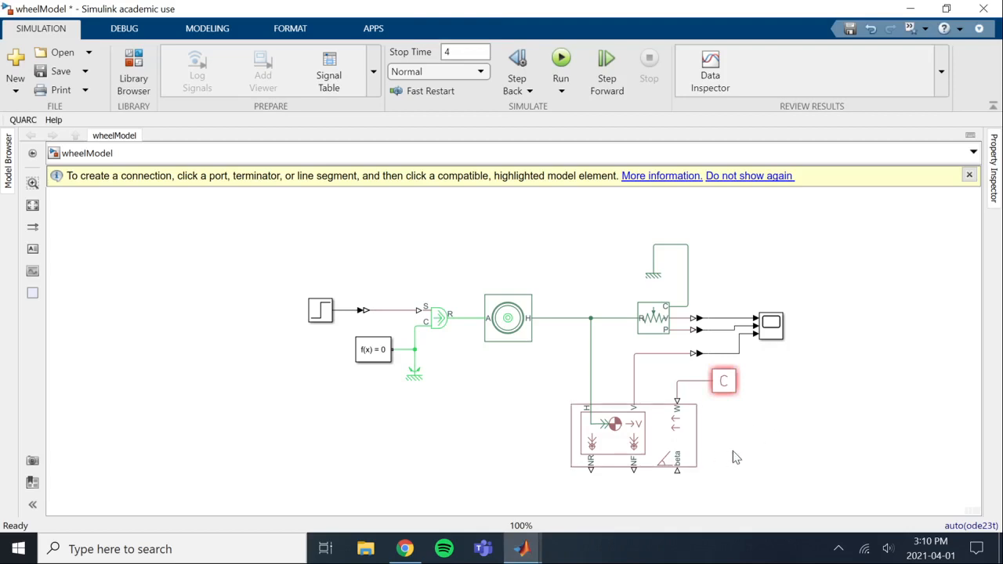
key(ctrl+s)
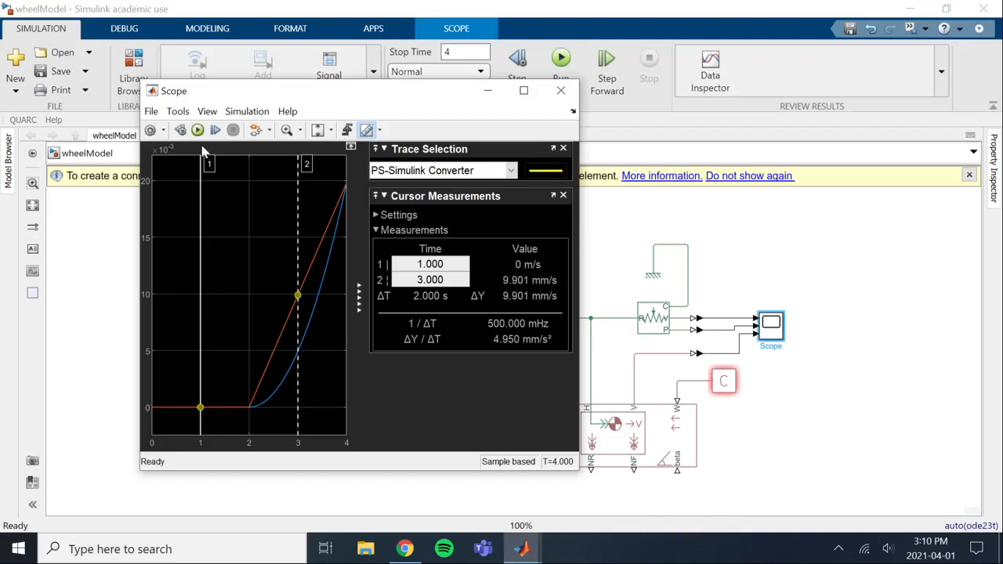
click(197, 130)
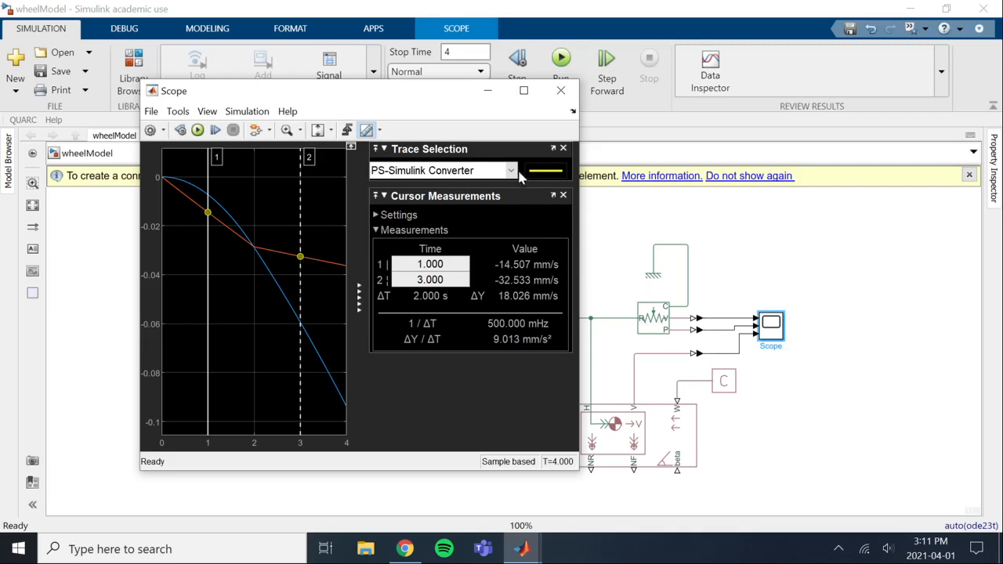
click(488, 91)
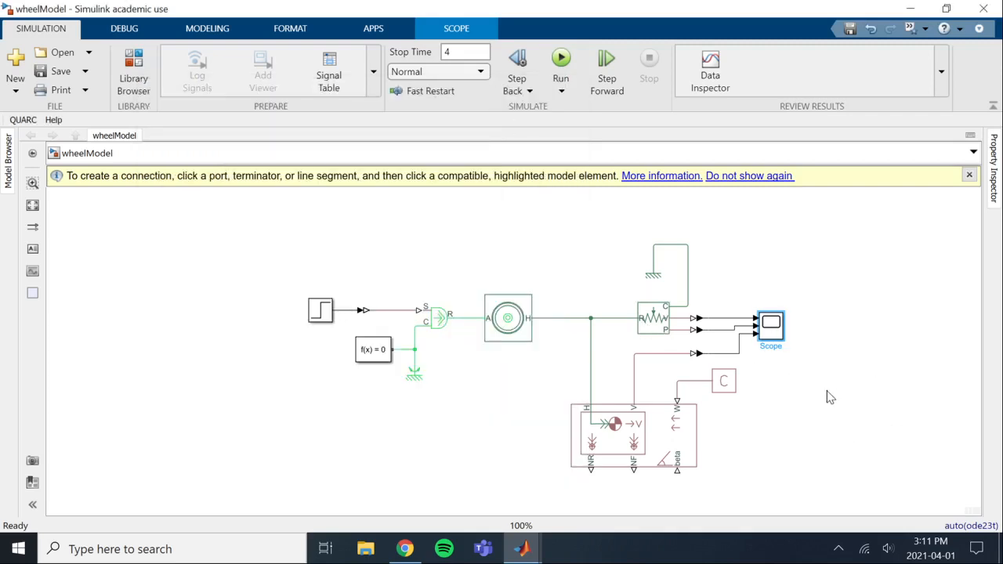
click(857, 405)
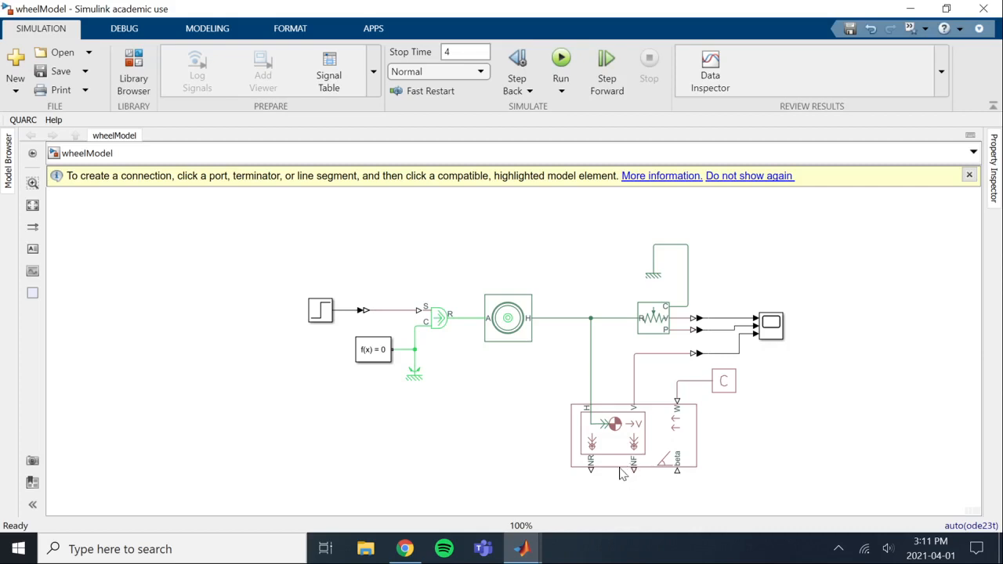
Insert a Simulink Constant block feeding a Gain block in the empty area below the Vehicle Body block
click(622, 467)
double_click(494, 497)
text(const)
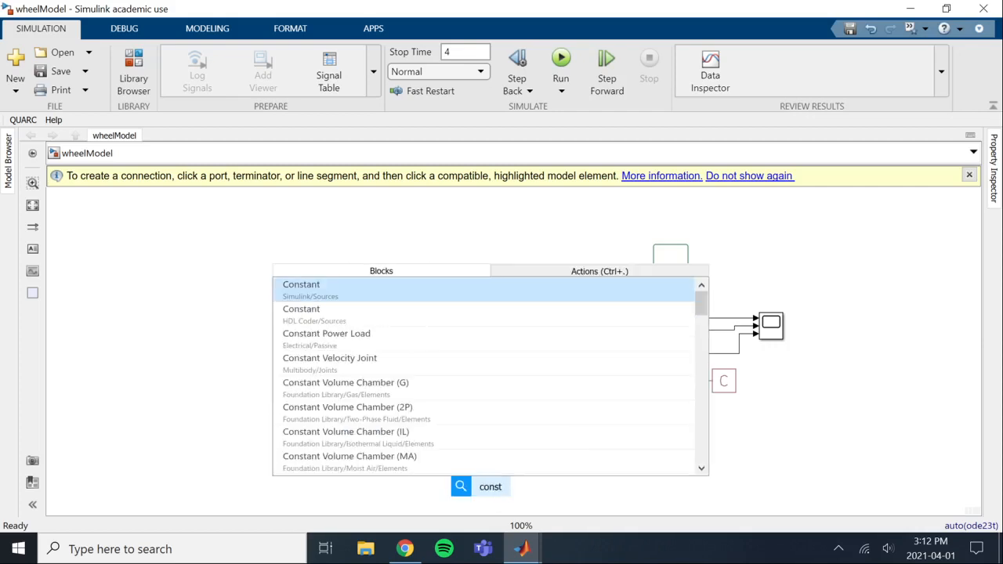
key(Return)
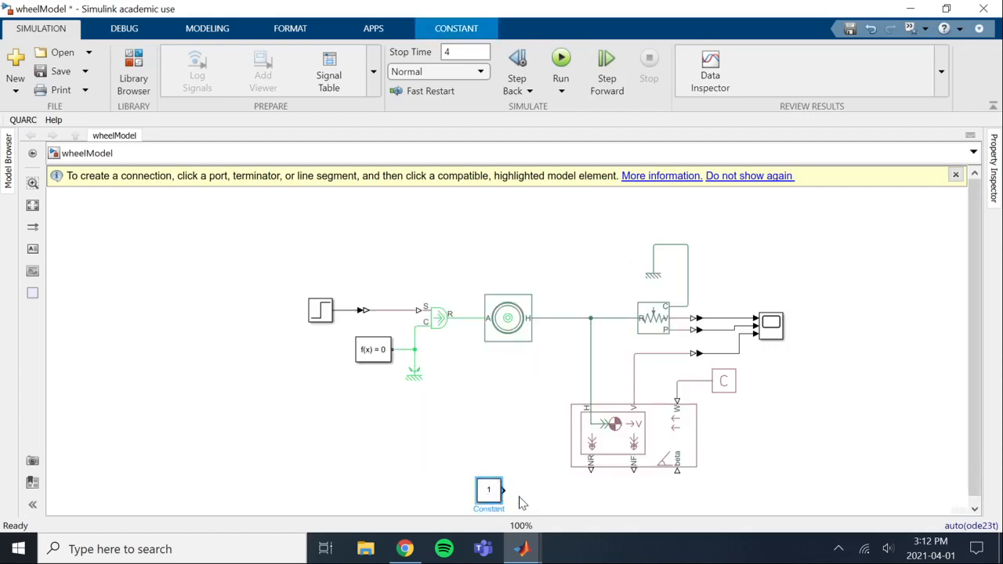
double_click(517, 505)
text(gain)
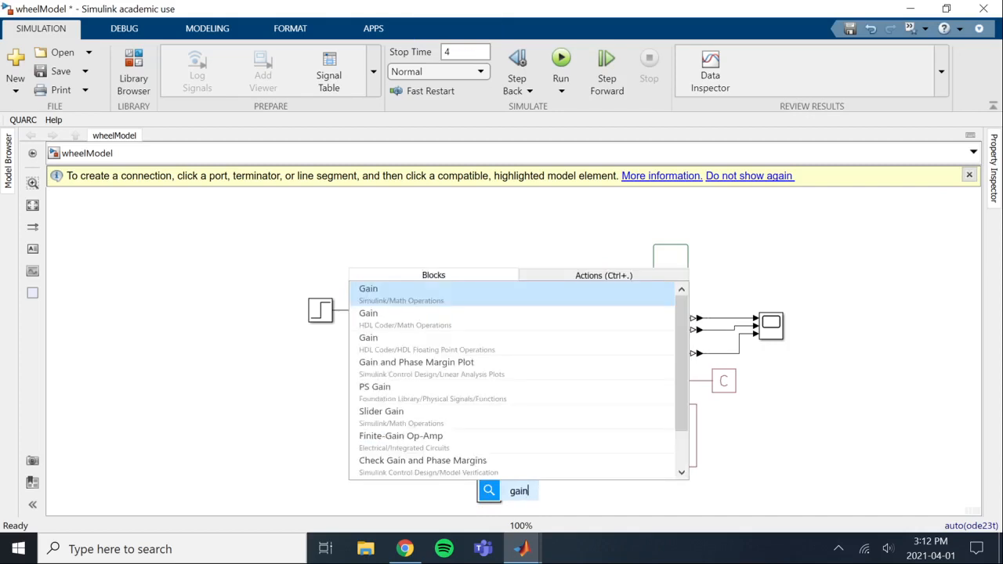
key(Return)
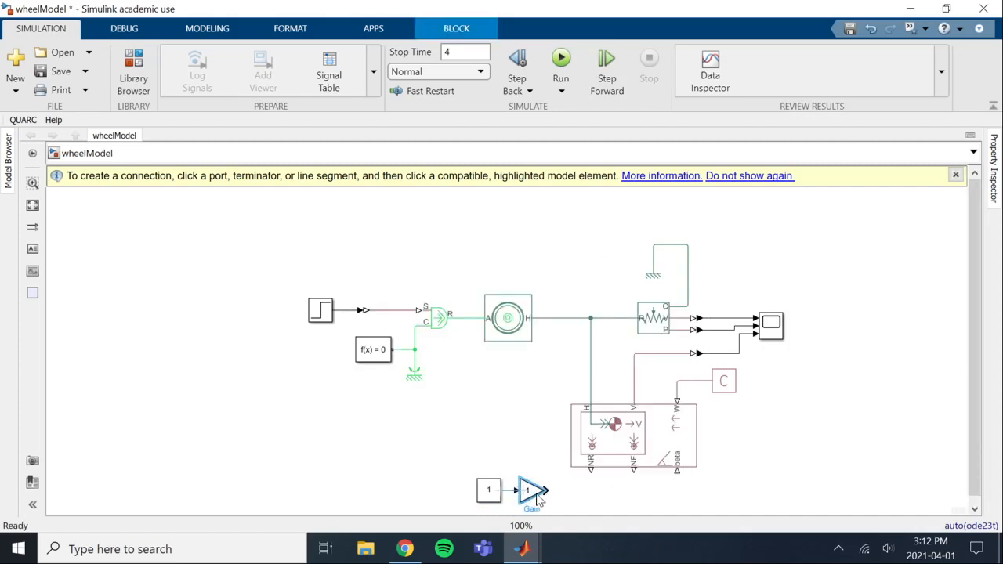
Set the new Constant block's value to 15
double_click(490, 491)
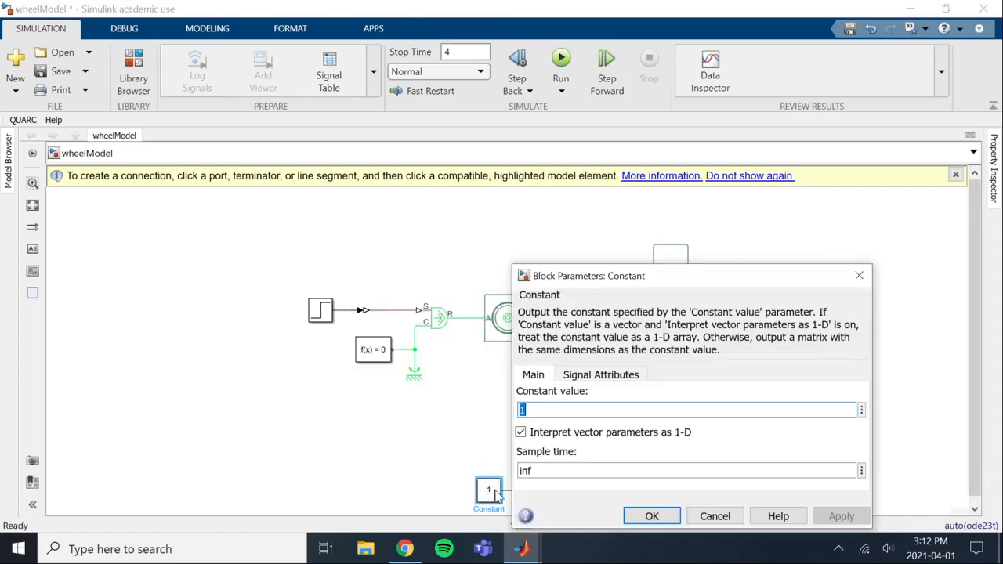
text(15)
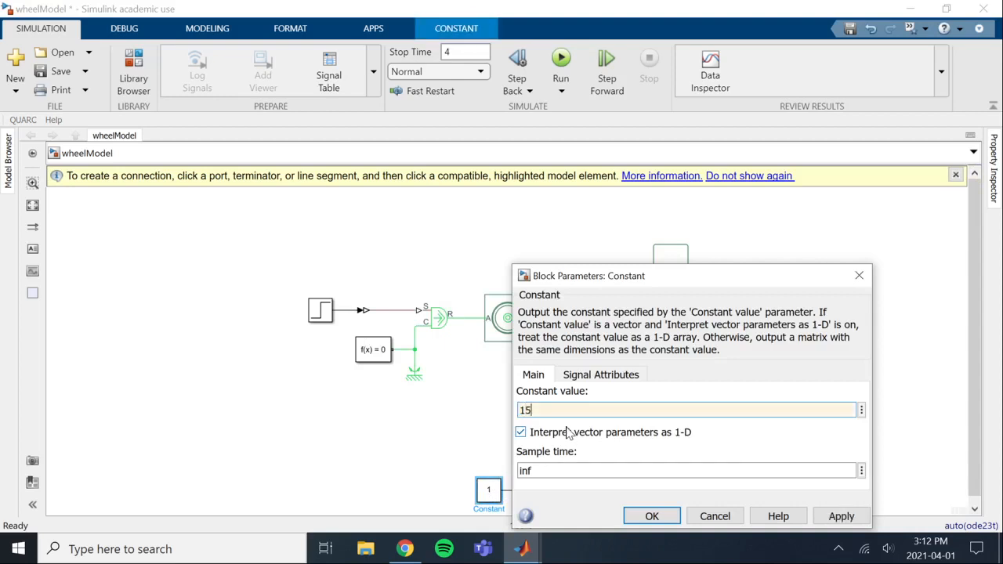
key(Return)
Set the Gain block's gain to pi/180 and widen the block so the expression fits inside it
click(530, 492)
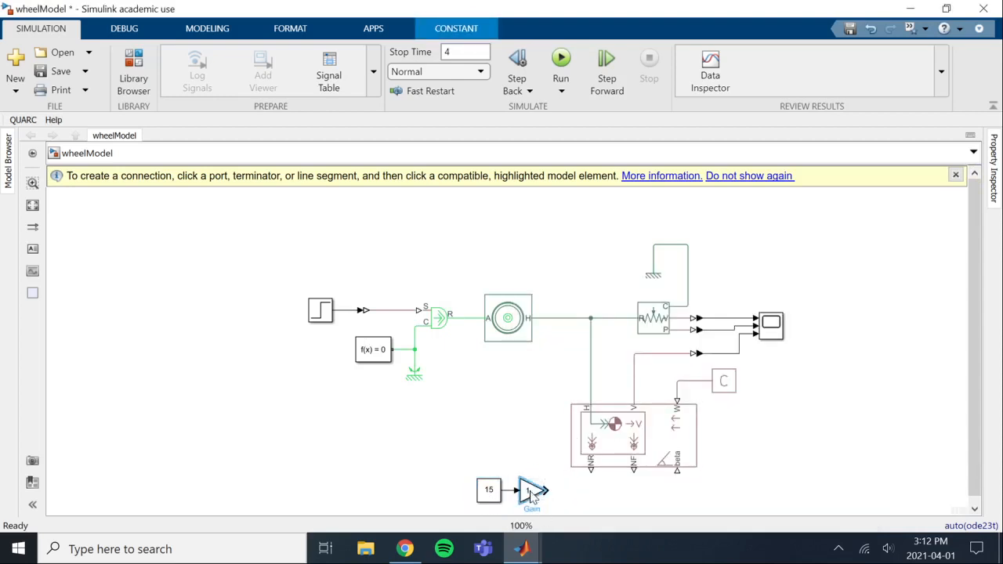
double_click(530, 492)
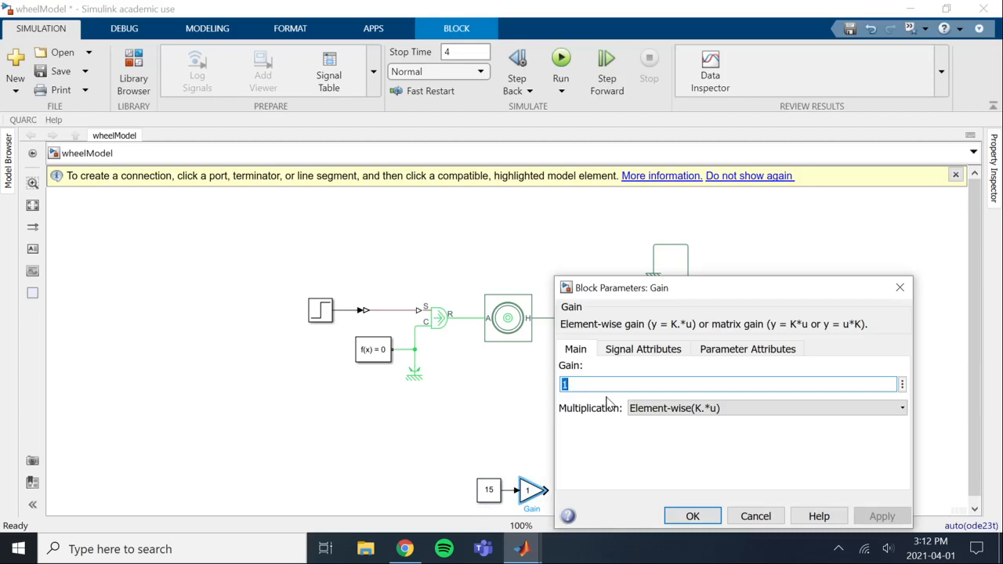
text(pi/180)
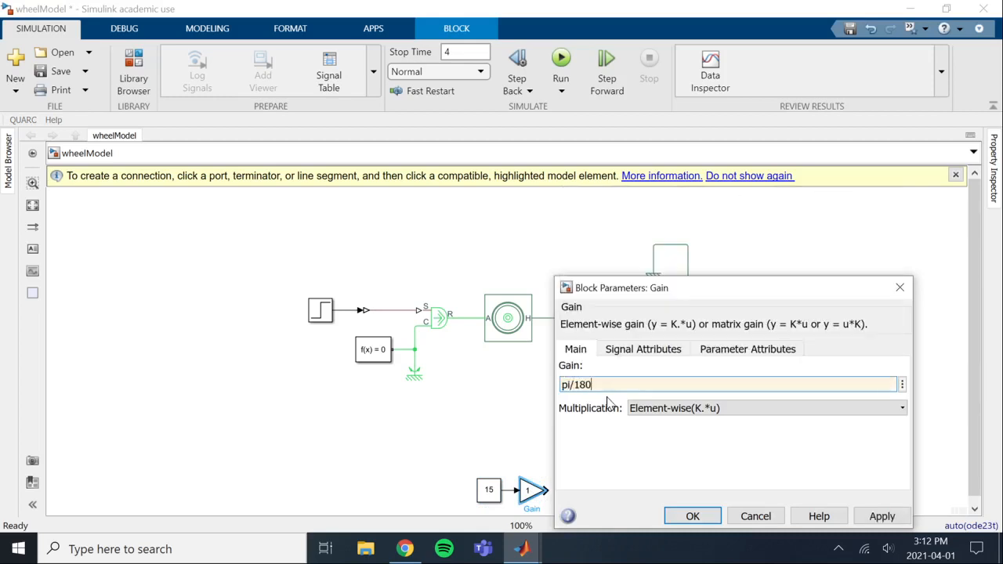
key(Return)
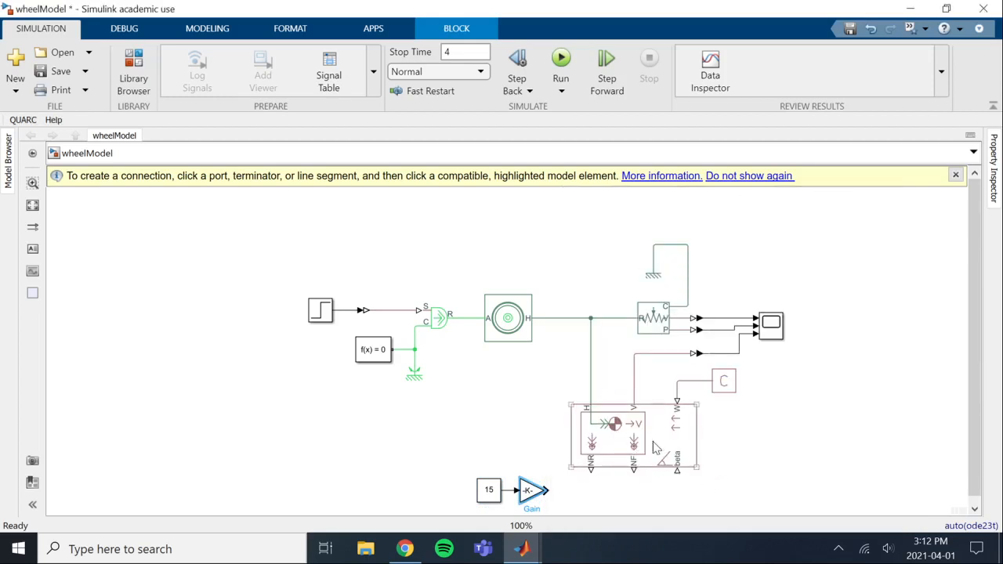
click(595, 500)
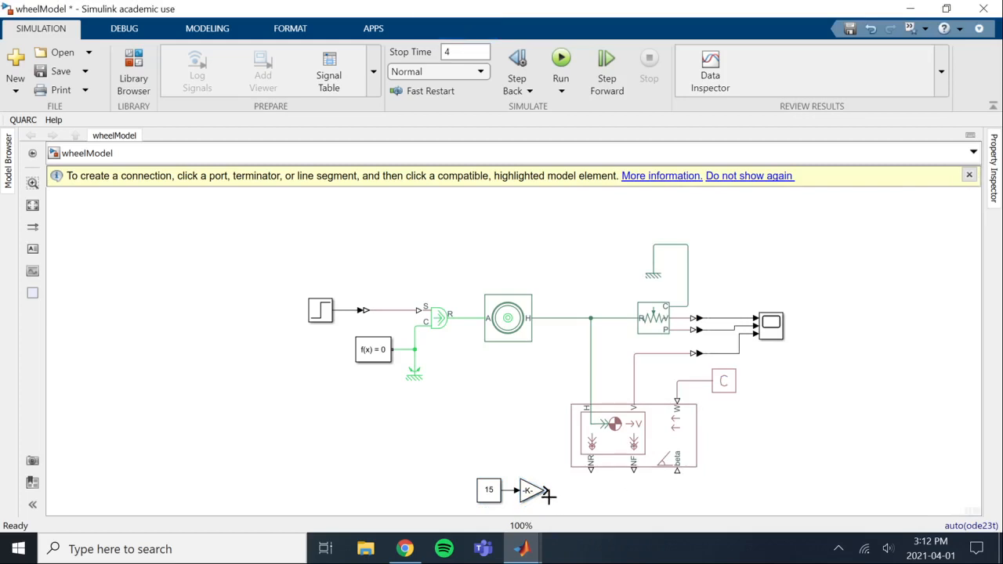
drag(546, 502, 559, 502)
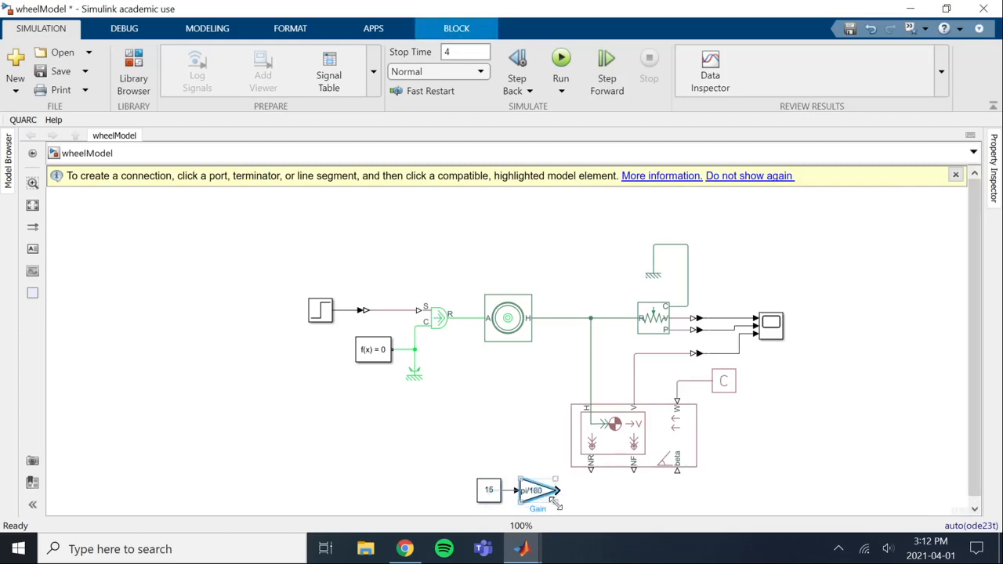
Insert a Simulink-PS Converter at the Gain block's output and connect it to the Vehicle Body's beta port
click(589, 501)
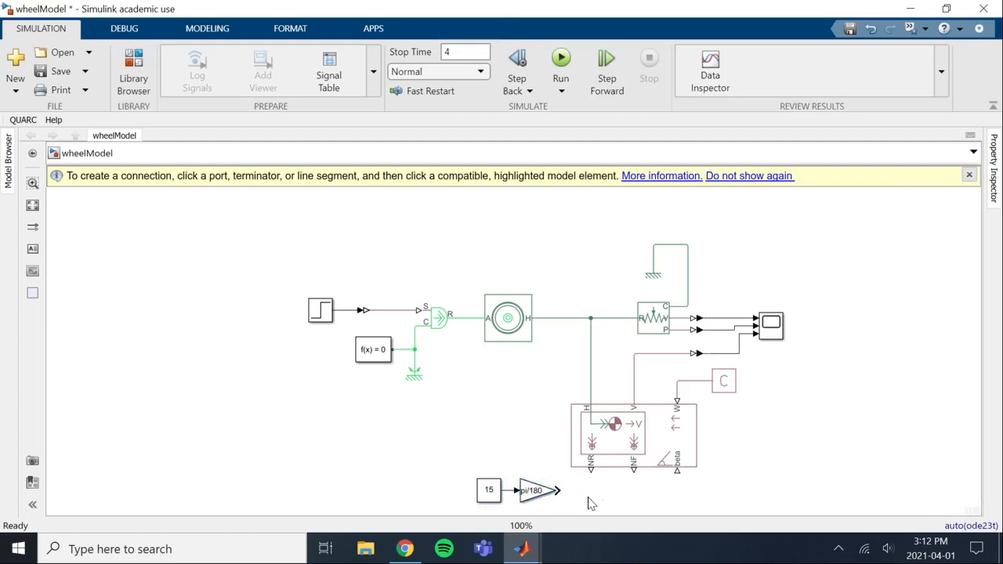
text(sim)
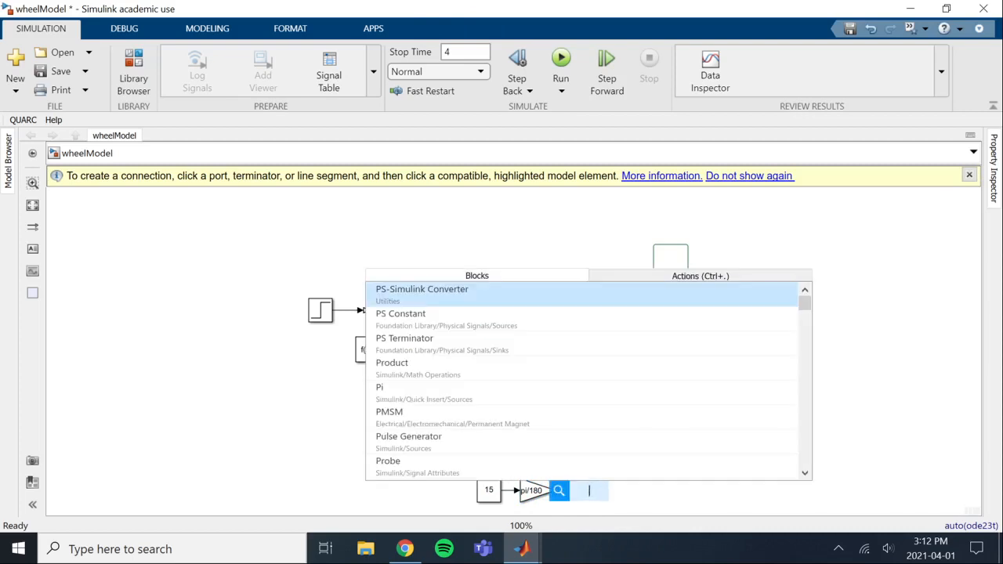
key(Return)
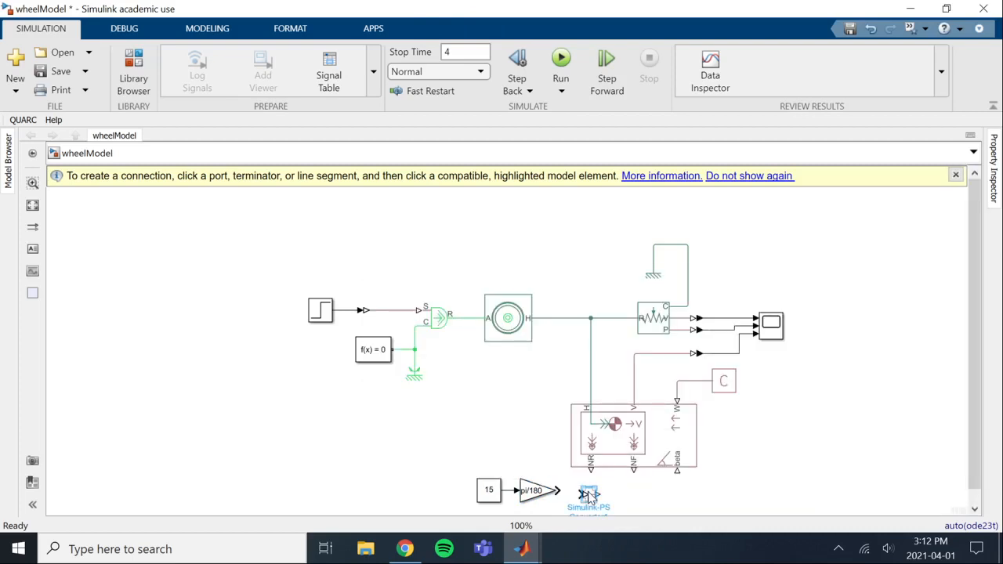
click(600, 499)
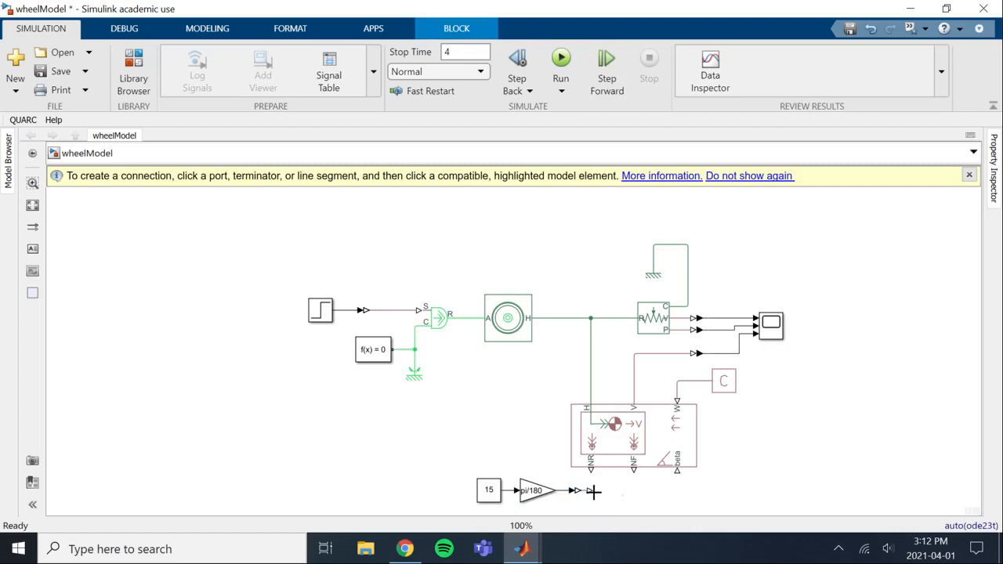
drag(587, 491, 677, 471)
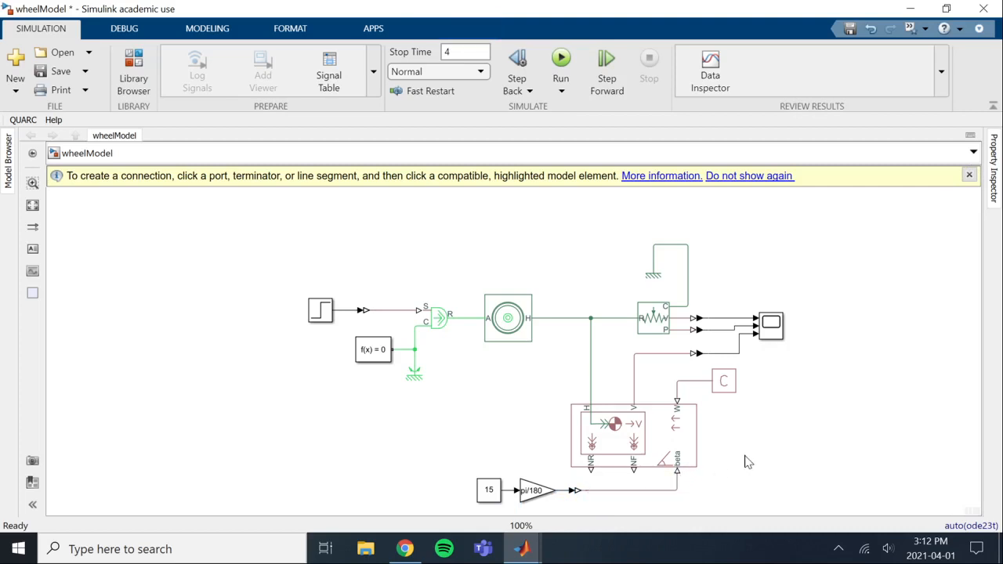
Switch to the MATLAB window, set windSpeed to 0 in editvars.m and add the line angle = 15; below it
mouse_move(521, 548)
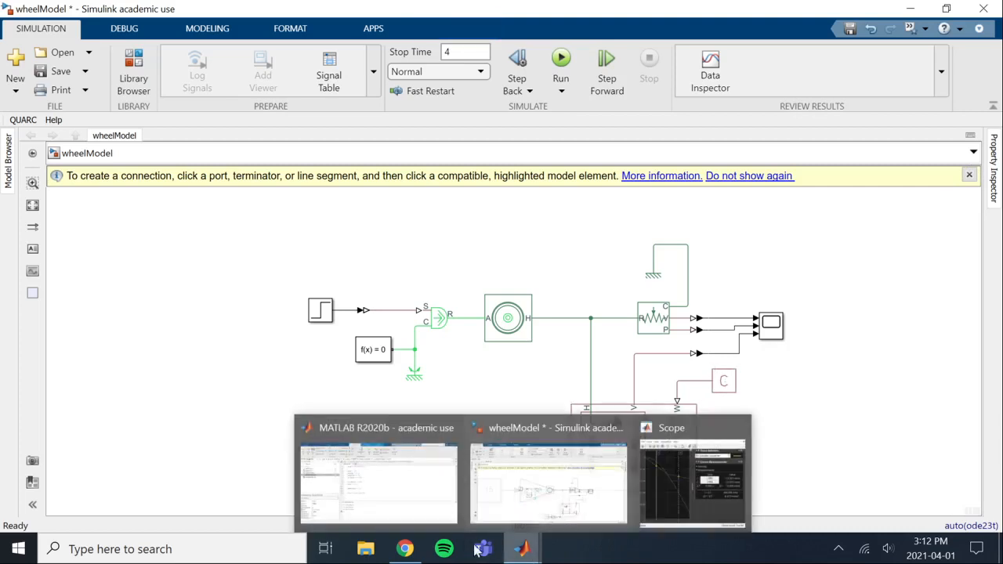
click(400, 523)
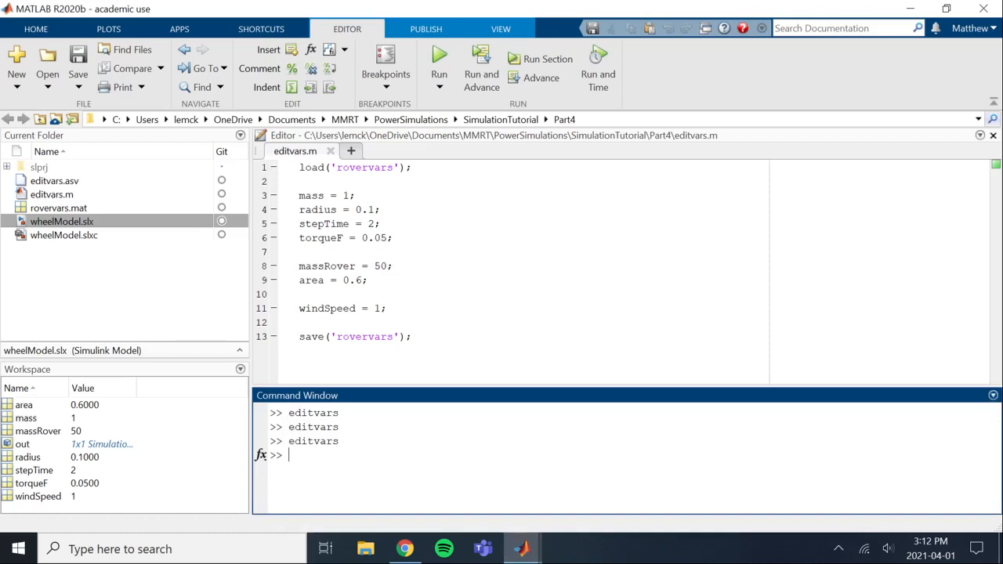
click(381, 309)
key(BackSpace)
text(0)
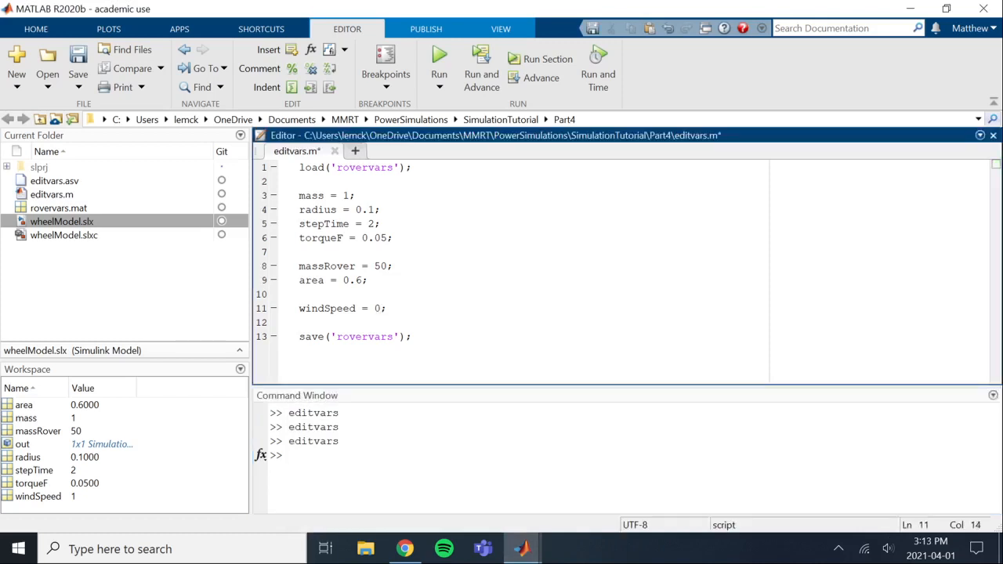
key(Return)
text(angle)
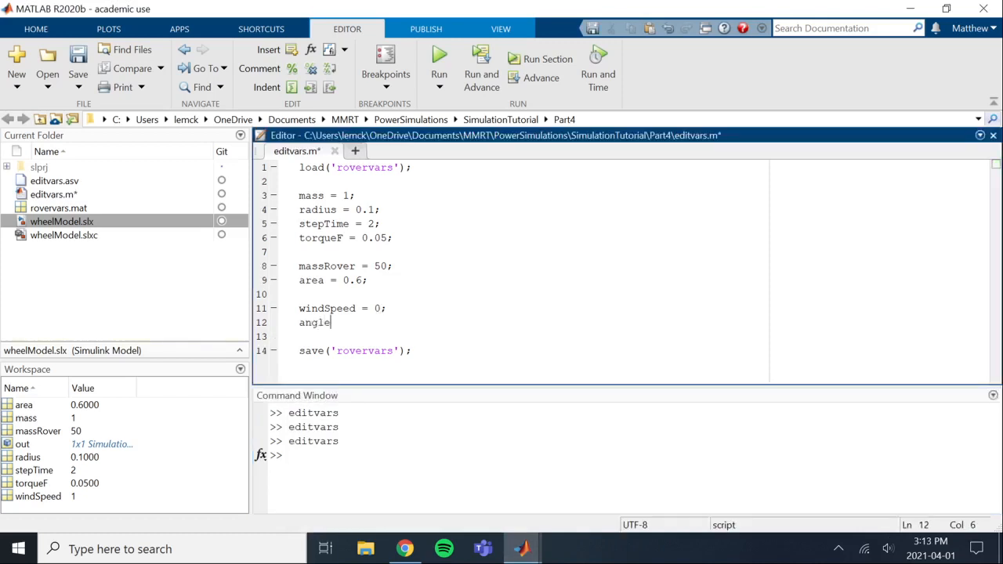
text( = 15;)
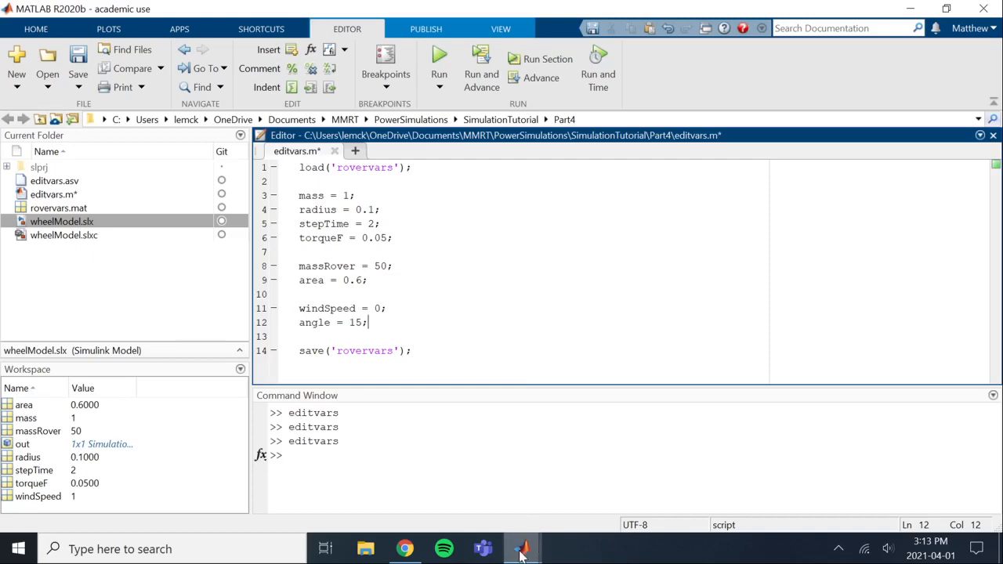
Switch to the wheelModel window and set the Constant block's value to the variable angle
mouse_move(523, 551)
click(531, 501)
double_click(488, 490)
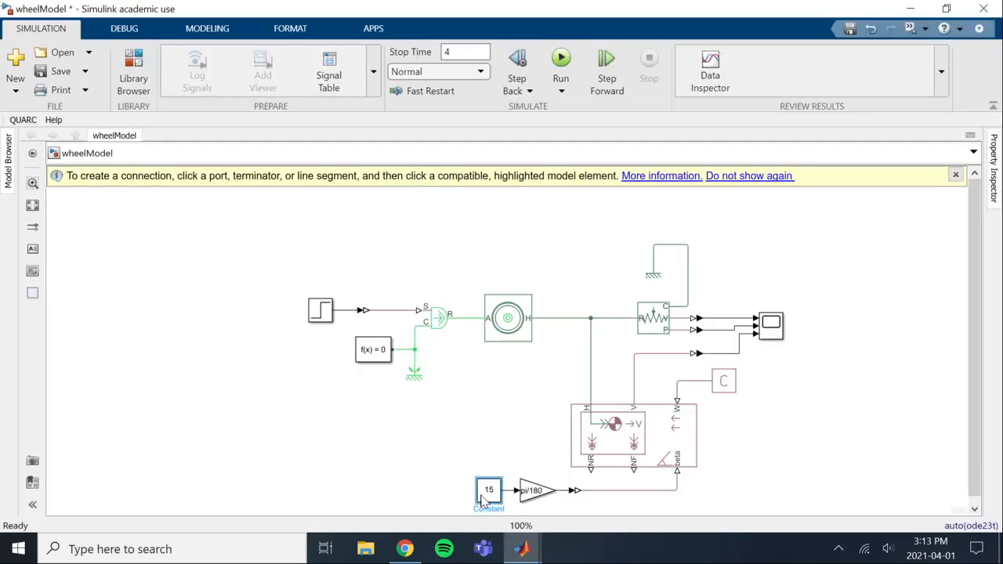
text(angle)
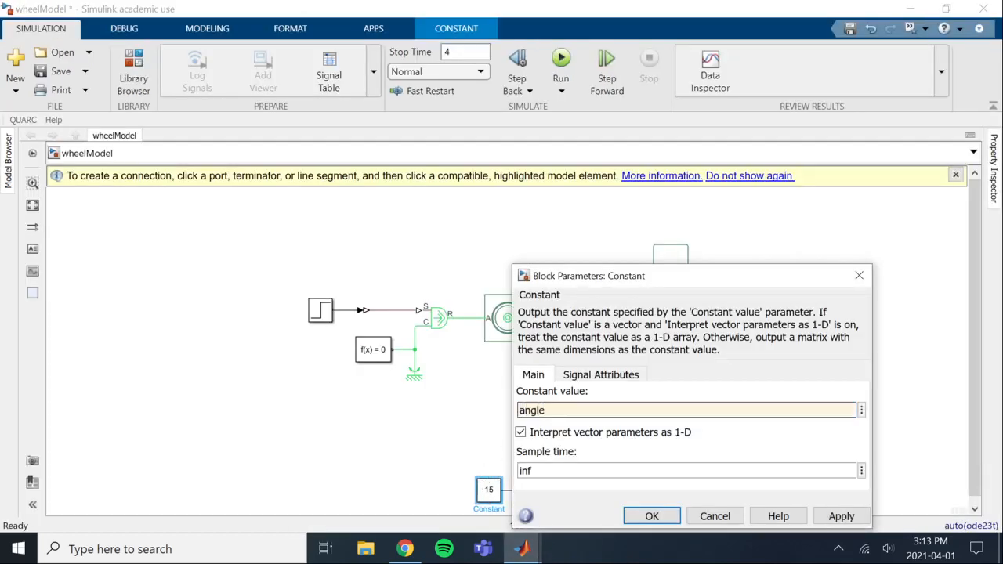
click(636, 516)
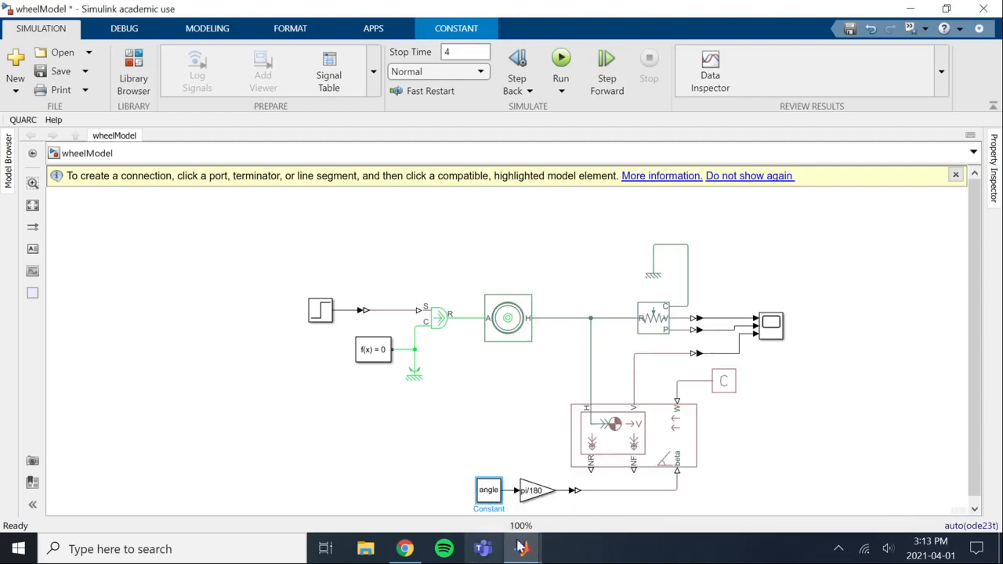
Switch to the MATLAB window and run the editvars script to update the workspace variables
mouse_move(521, 546)
click(380, 470)
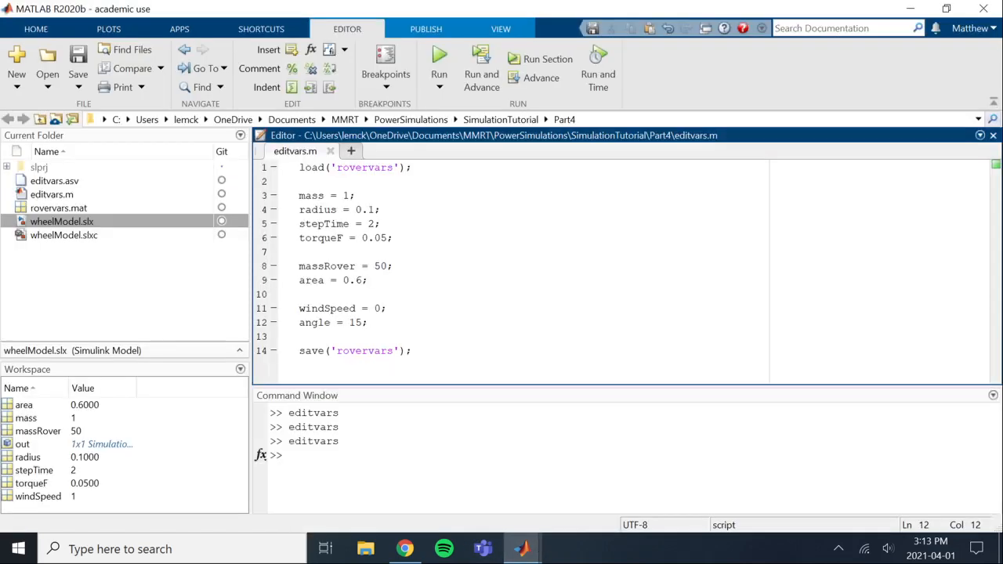
click(380, 470)
text(editvars)
key(Return)
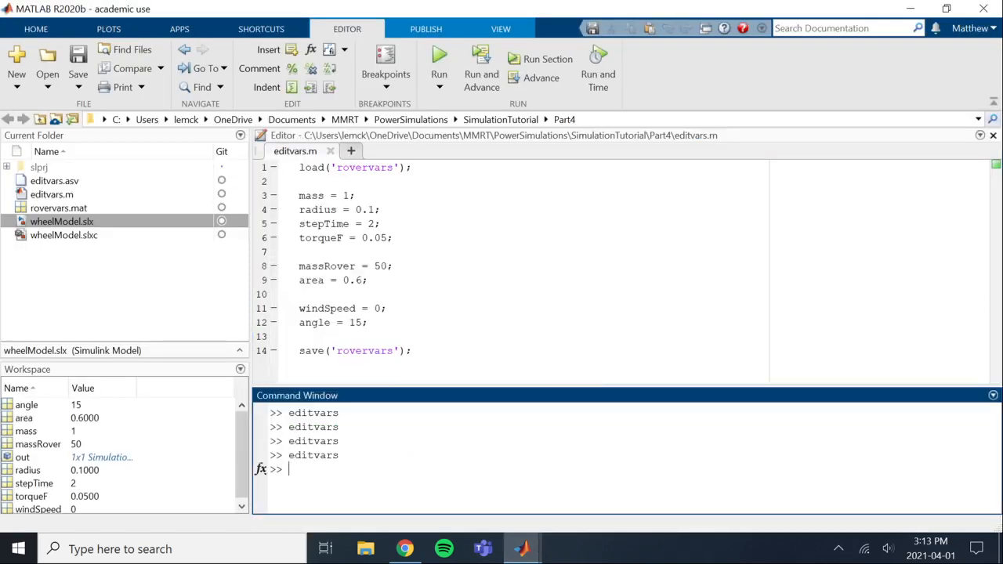
Switch back to the wheelModel window, open the Scope and run the simulation from it
mouse_move(521, 548)
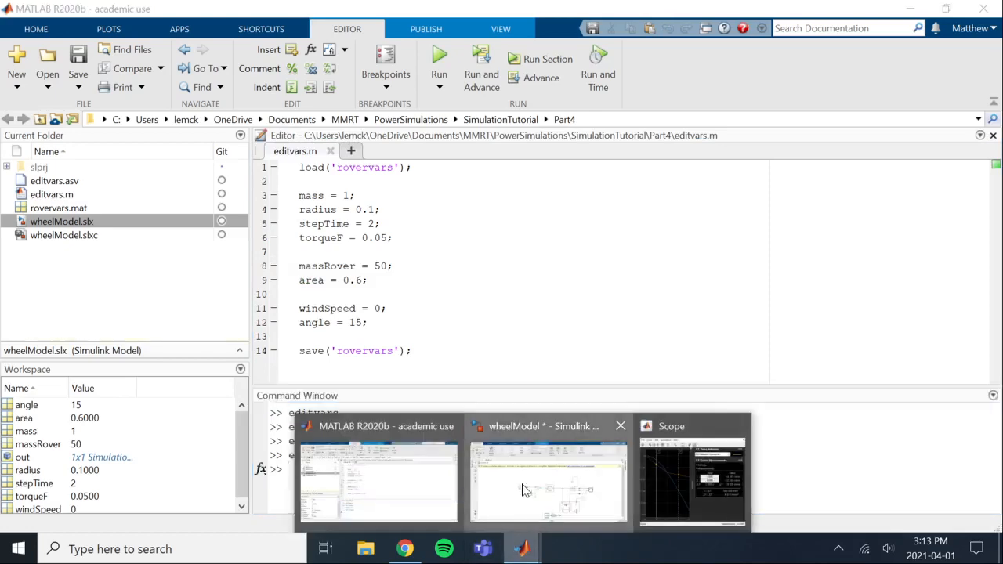
click(515, 467)
double_click(770, 329)
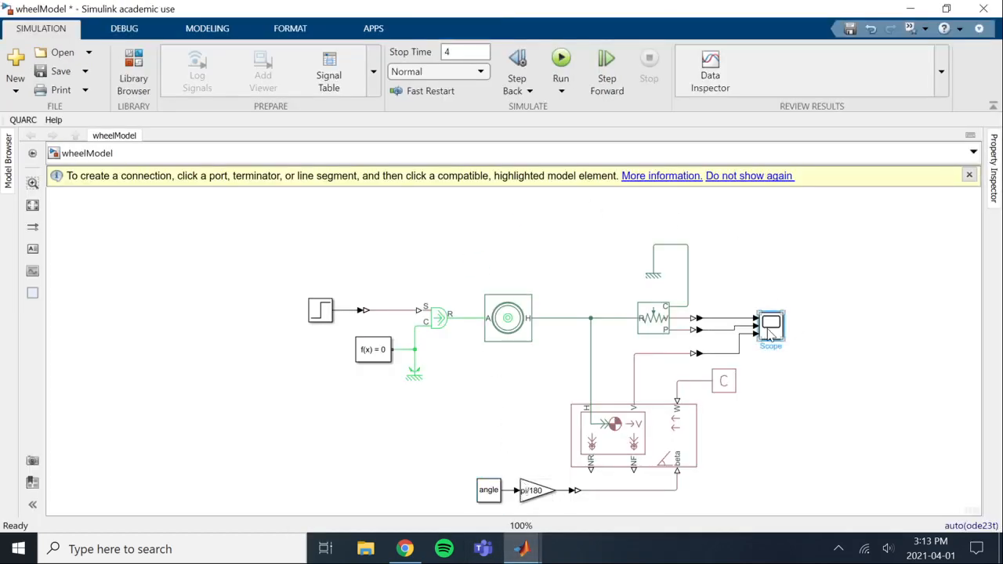
click(198, 130)
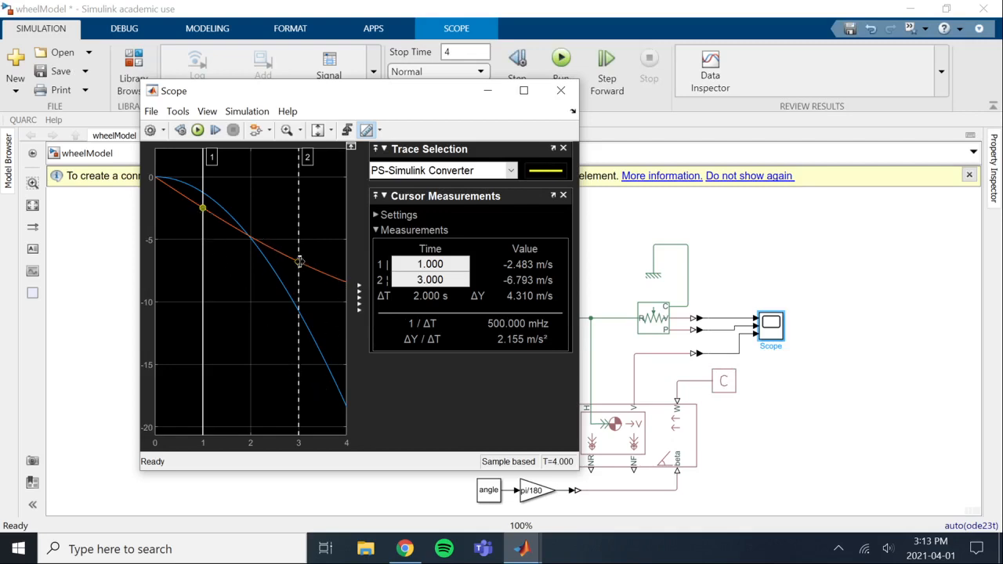
Measure the velocity curve's slope with the two Scope cursors over an early and a late interval, and return to the model
drag(298, 263, 177, 202)
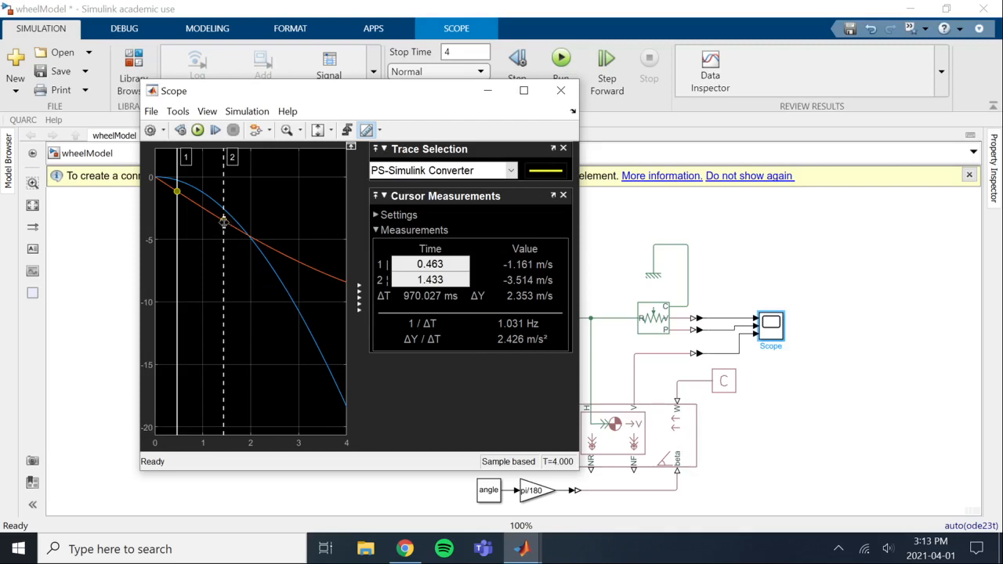
drag(222, 221, 292, 265)
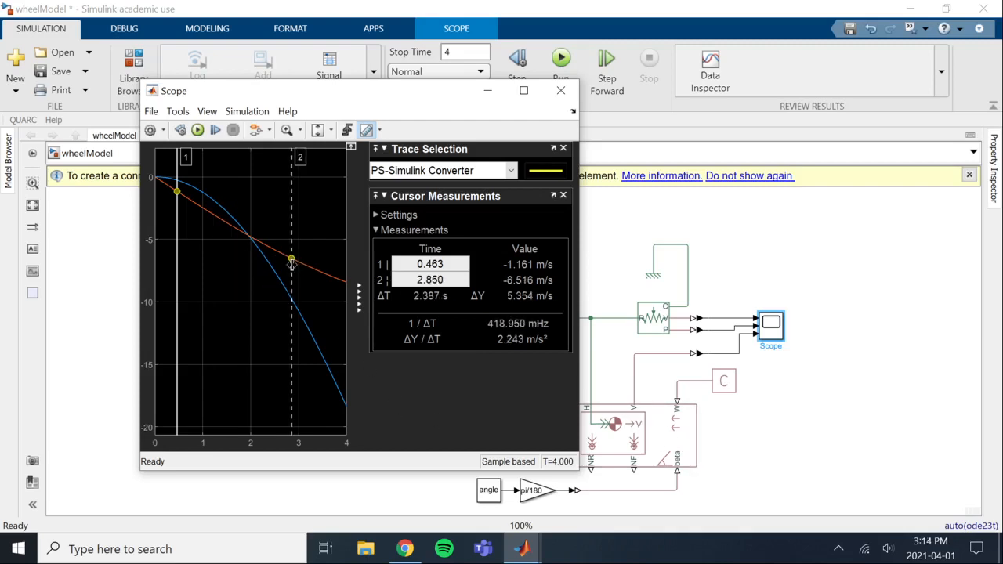
drag(177, 191, 270, 249)
drag(292, 258, 320, 272)
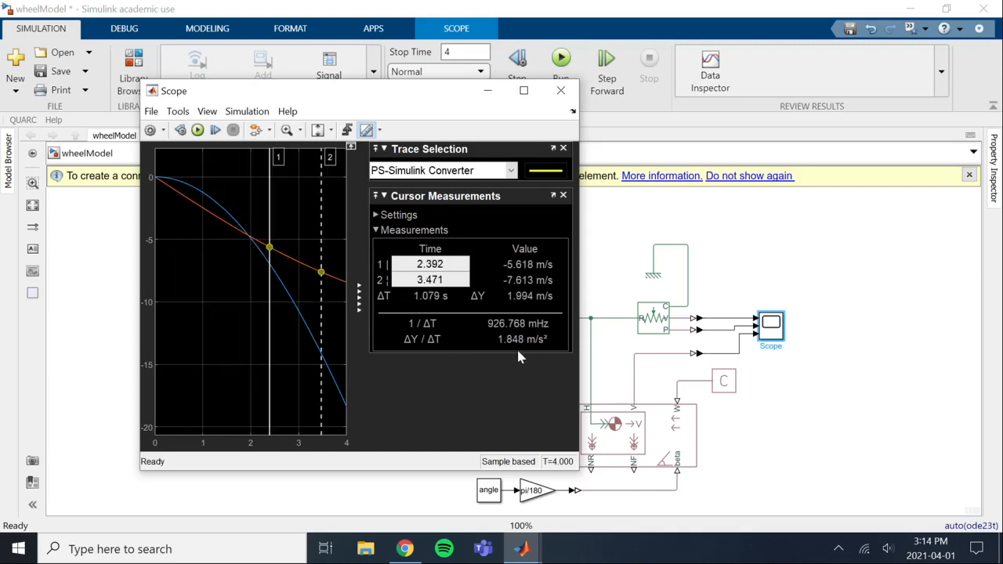
mouse_move(507, 353)
click(841, 268)
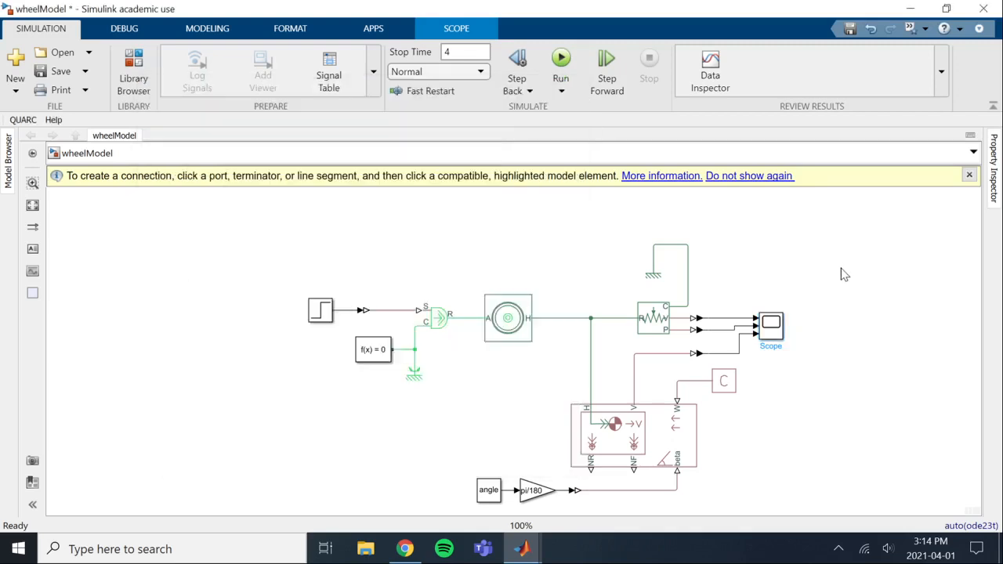
Insert a Tire (Magic Formula) block into an empty area of the model
double_click(238, 417)
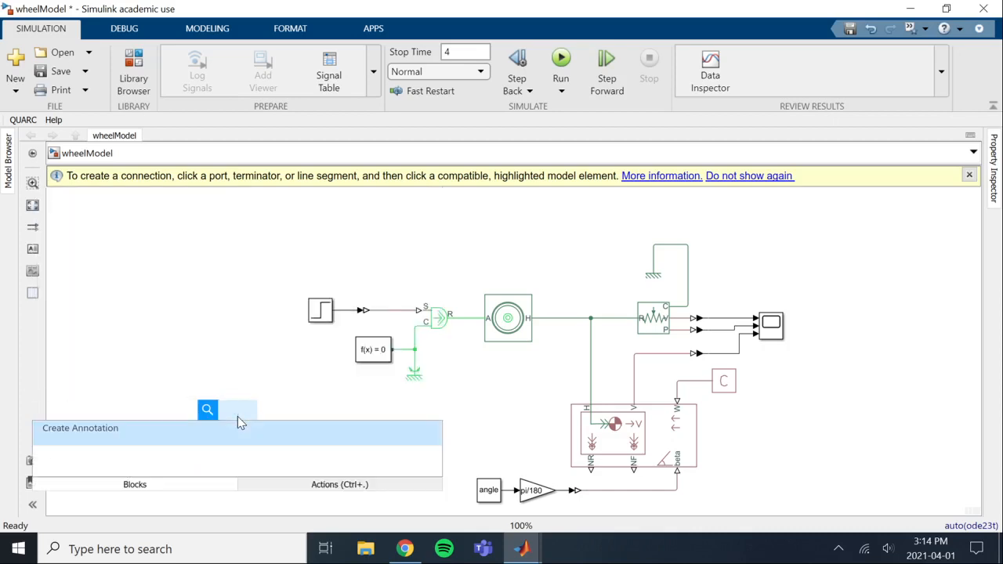
text(tire)
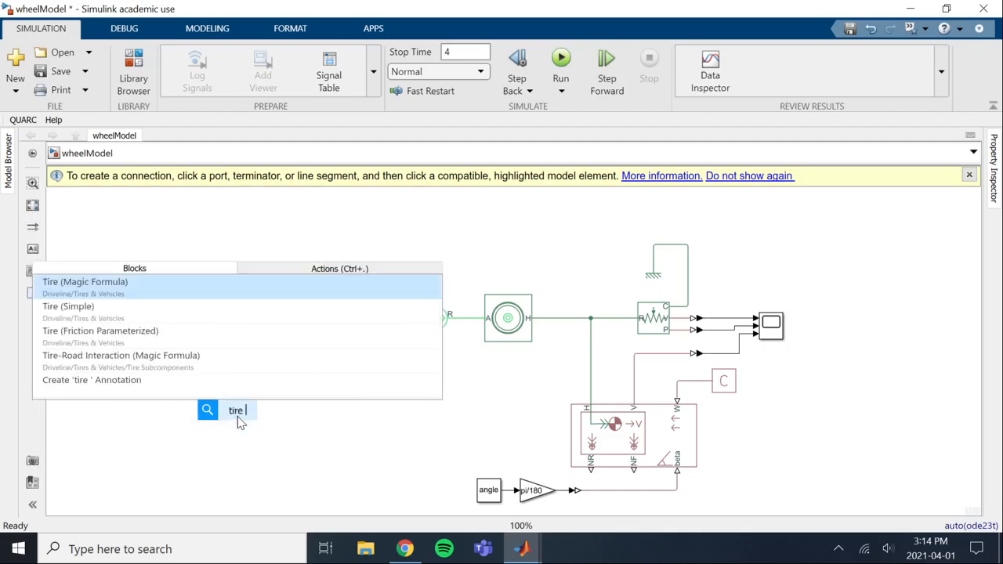
key(Down)
key(Down)
key(Down)
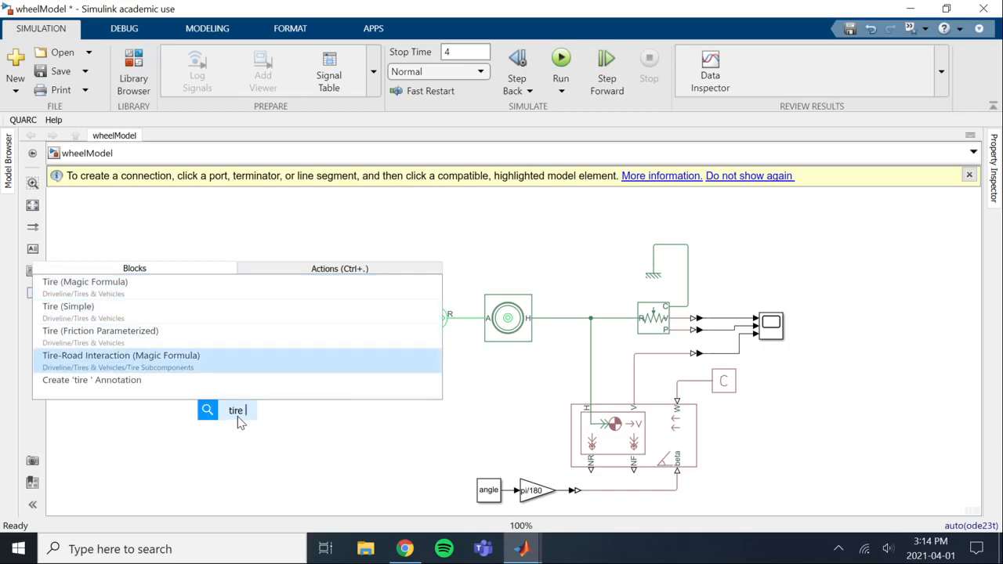
key(Up)
key(Up)
key(Up)
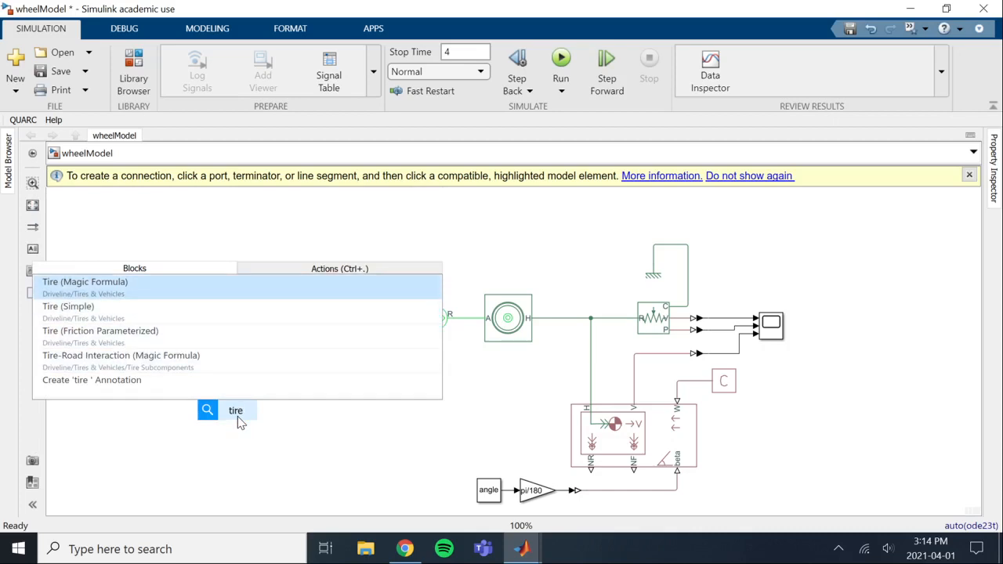
key(Return)
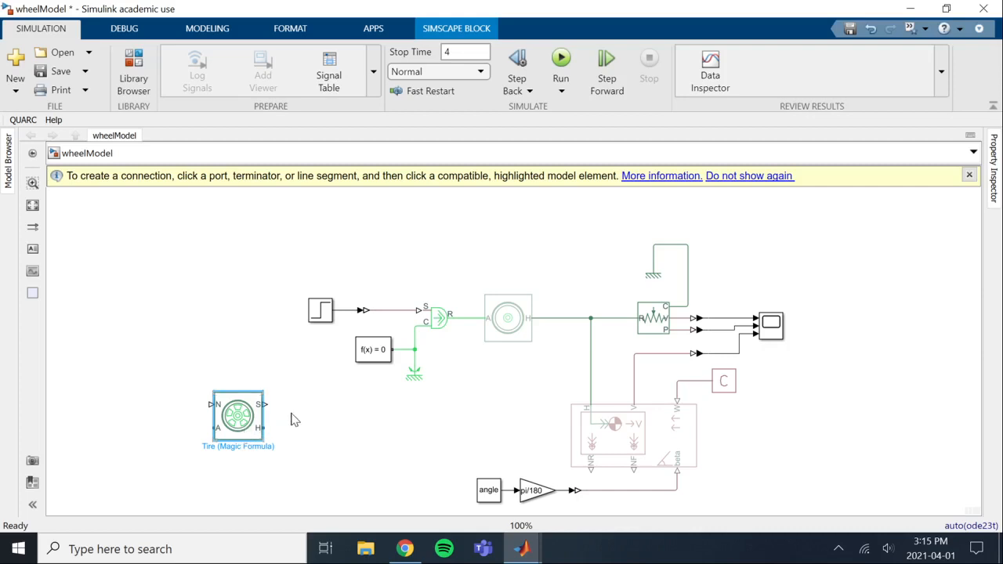
Replace the Tire (Simple) block with the Tire (Magic Formula) block, connecting its A port to the torque source and its H port to the hub line
click(505, 321)
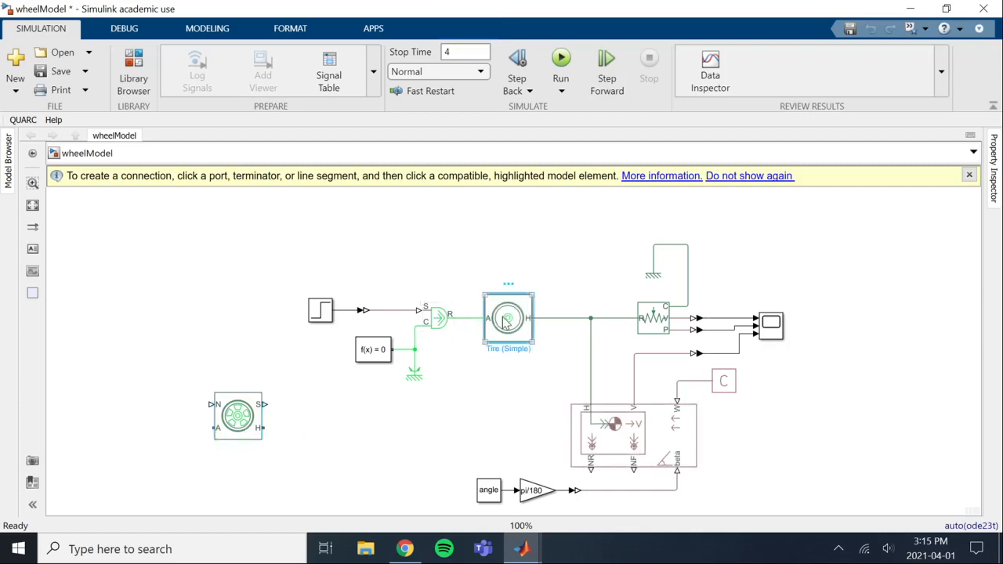
key(Delete)
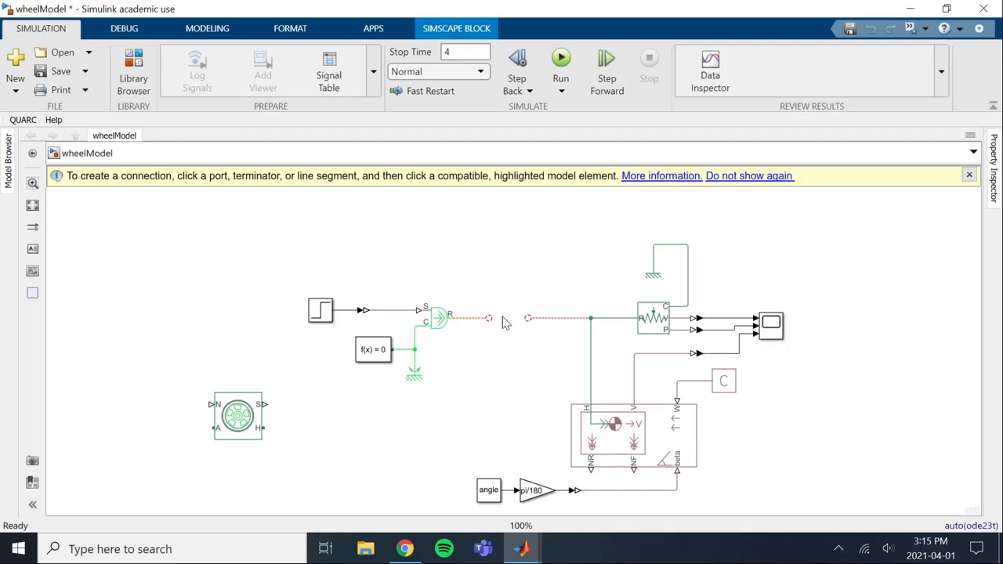
drag(270, 396, 547, 287)
click(561, 318)
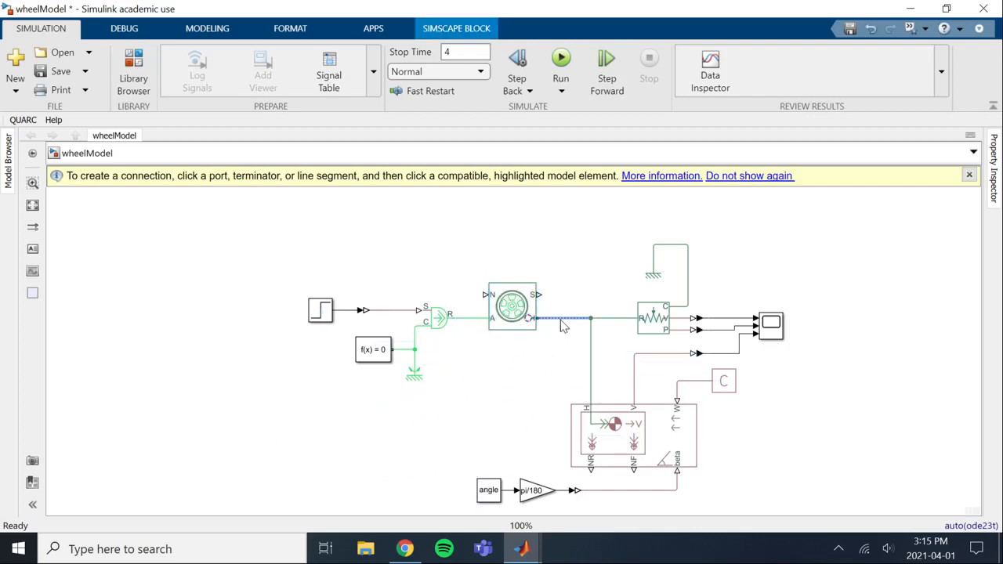
key(Delete)
mouse_move(536, 318)
mouse_down()
mouse_move(591, 318)
mouse_move(516, 310)
mouse_move(524, 309)
mouse_up()
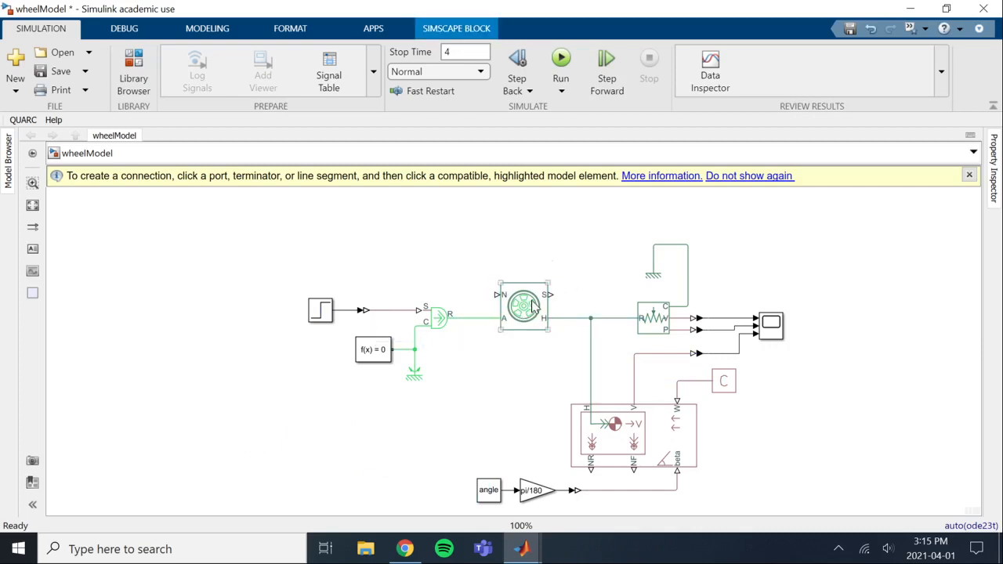
Set the Tire (Magic Formula) block's rolling radius to the variable radius
double_click(532, 302)
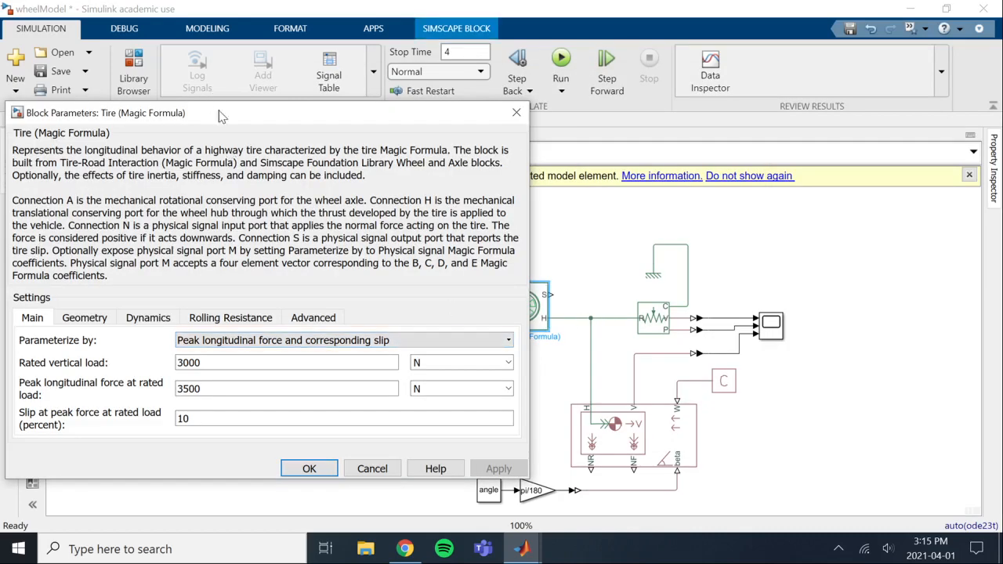
drag(222, 116, 461, 68)
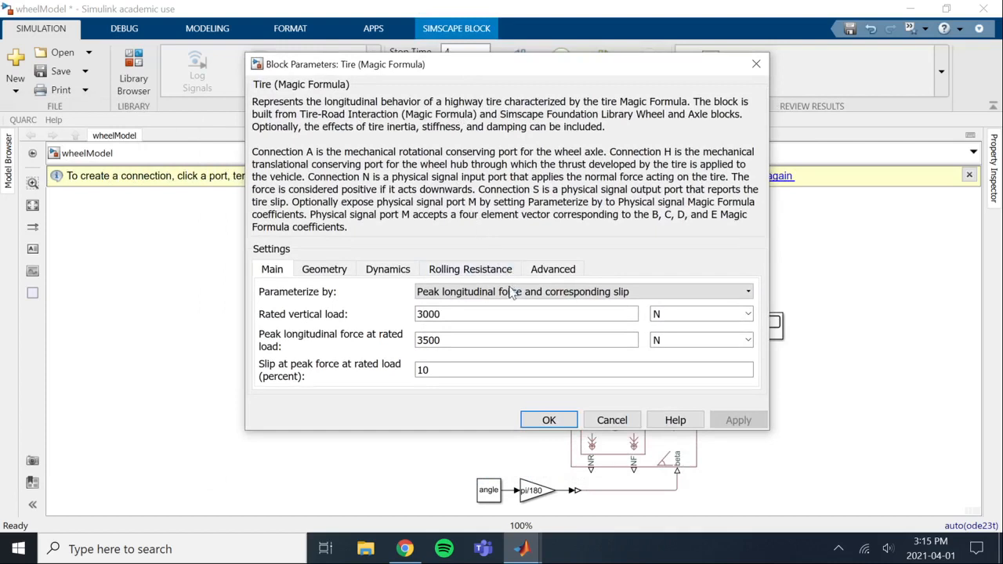
click(327, 272)
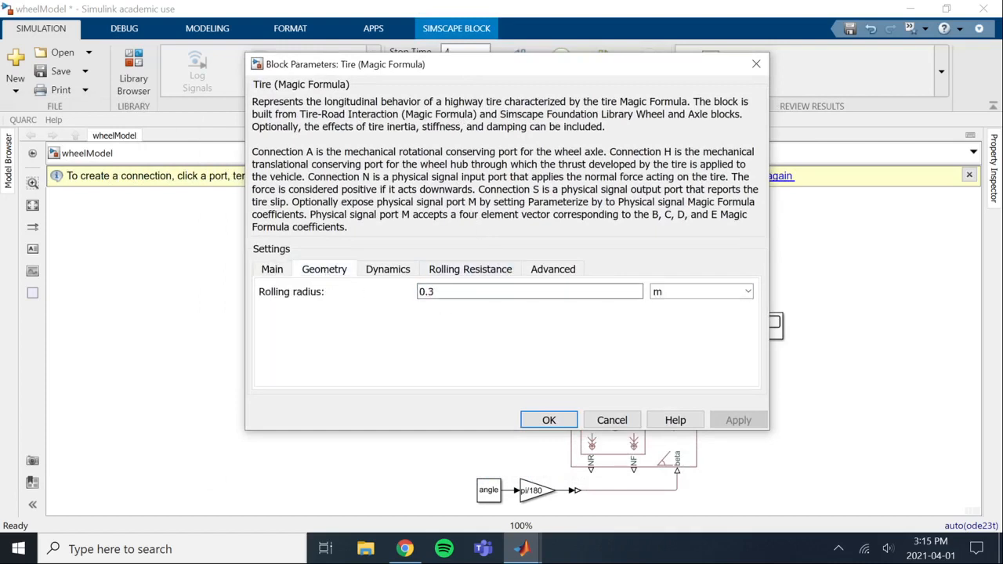
double_click(425, 292)
text(radis)
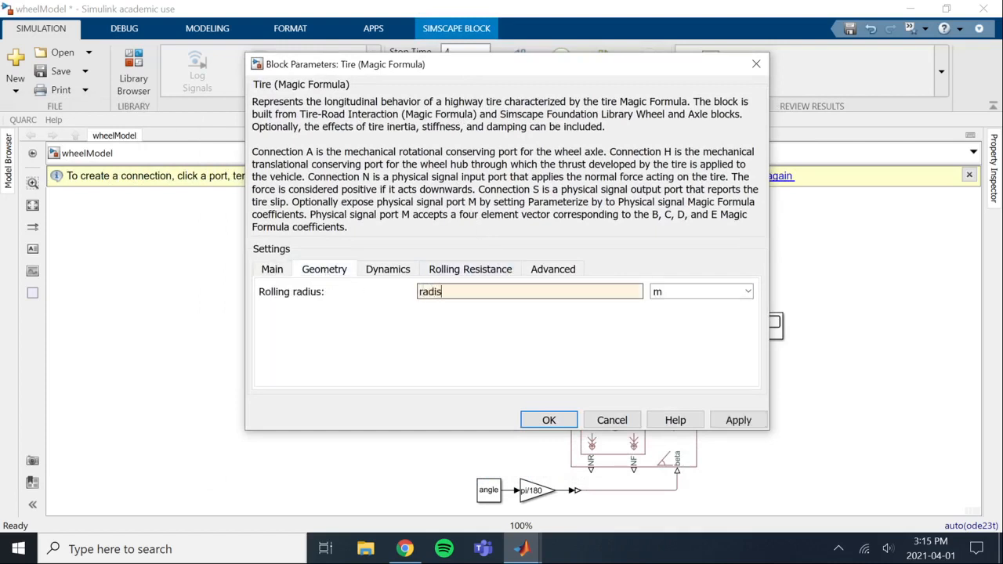
key(BackSpace)
text(us)
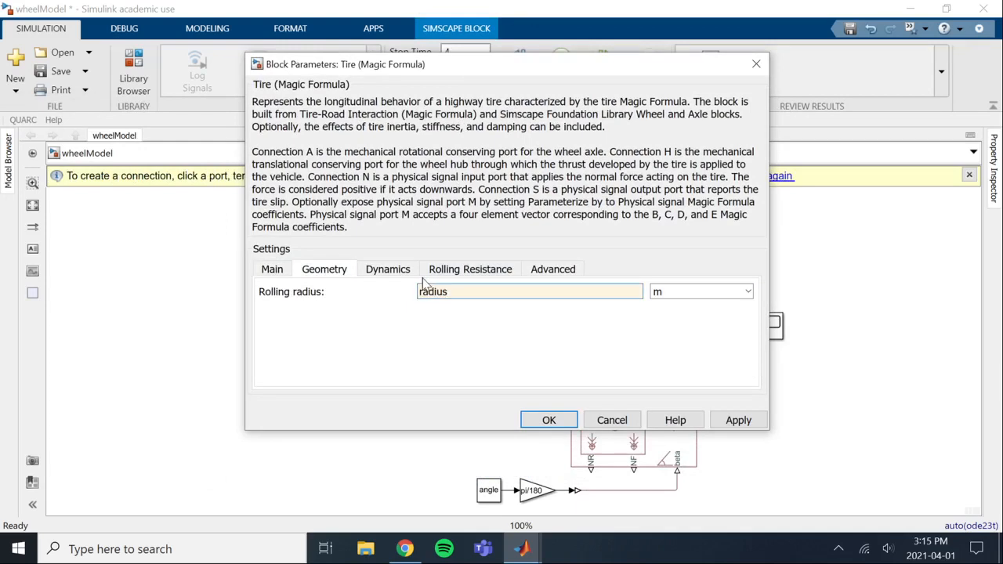
Set the tire's Inertia option to Specify inertia and initial velocity and enter 0.5*mass*radius^2 as the tire inertia
click(400, 274)
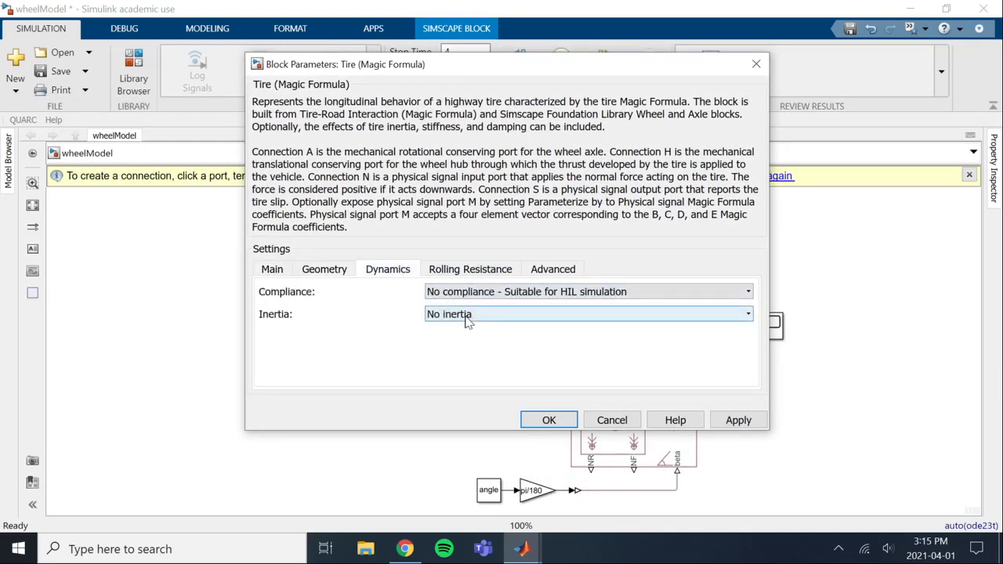
click(468, 318)
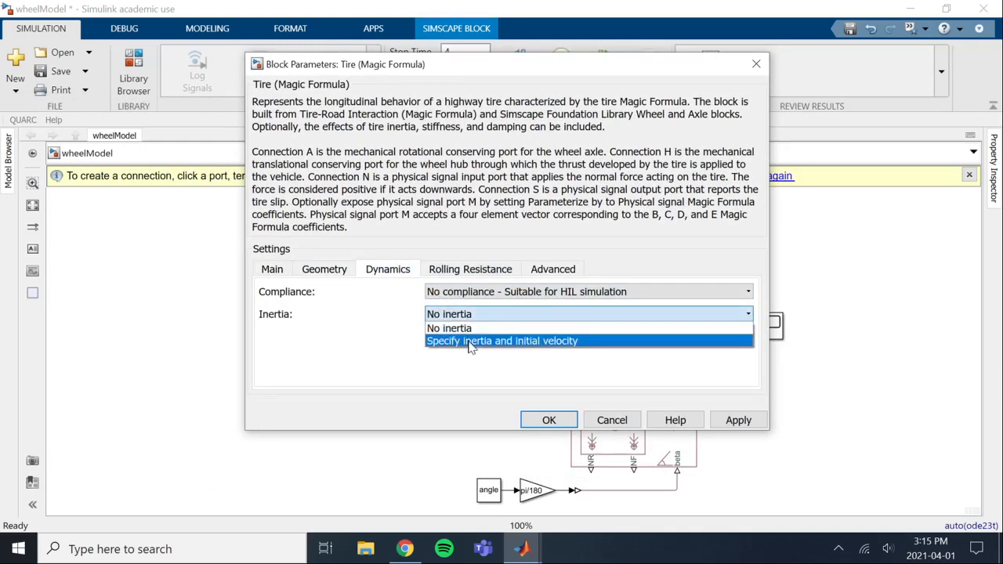
click(470, 345)
double_click(460, 336)
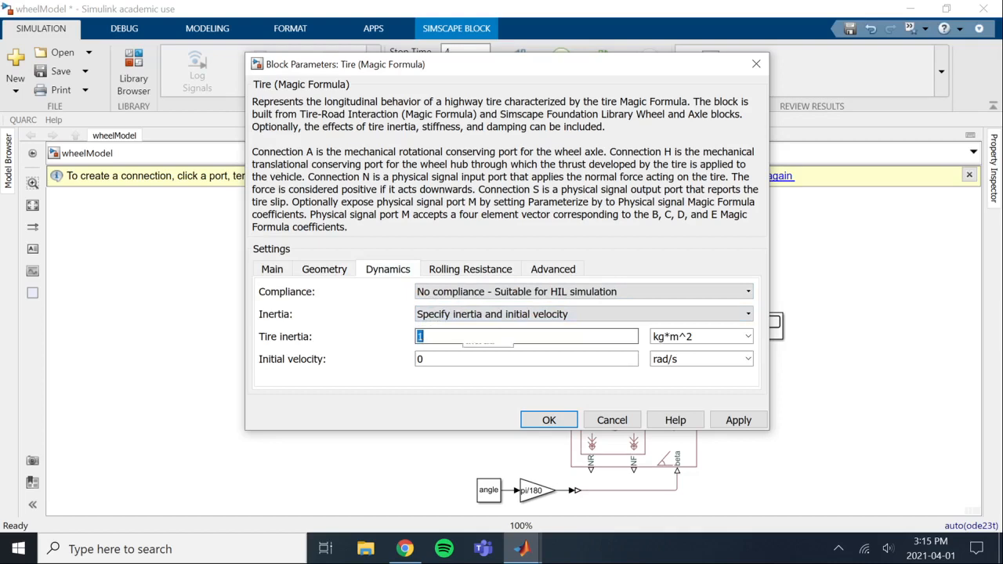
text(0.5*)
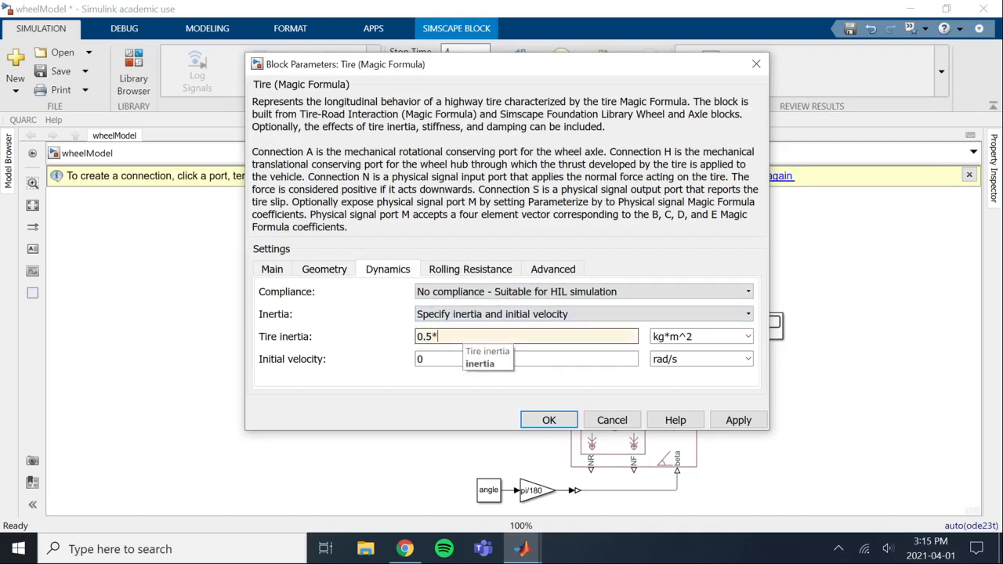
text(mass*radius^2)
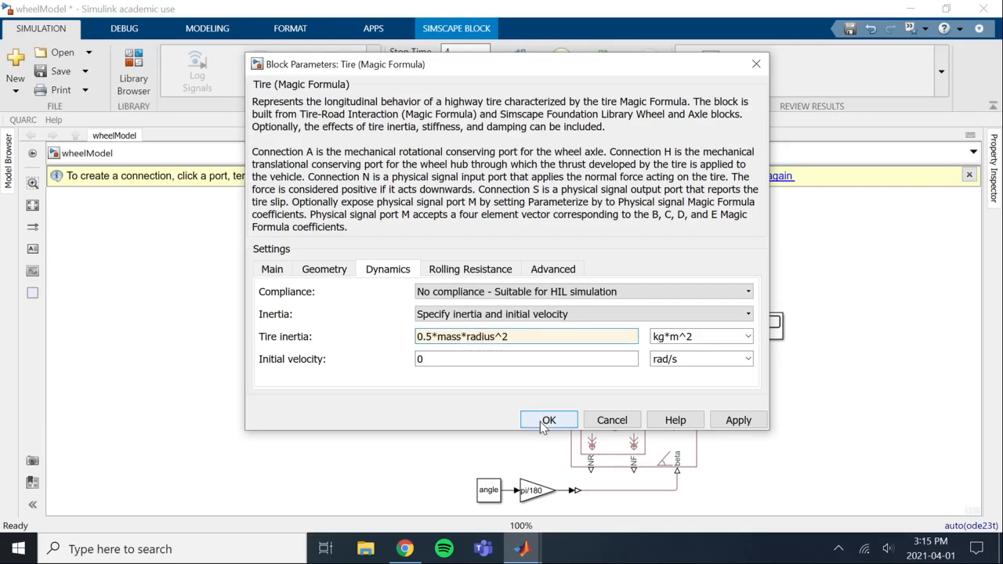
Switch to Chrome to examine the WHEEL ASEMv2.5_TOP assembly in Fusion Team, and return to the wheelModel window
click(405, 548)
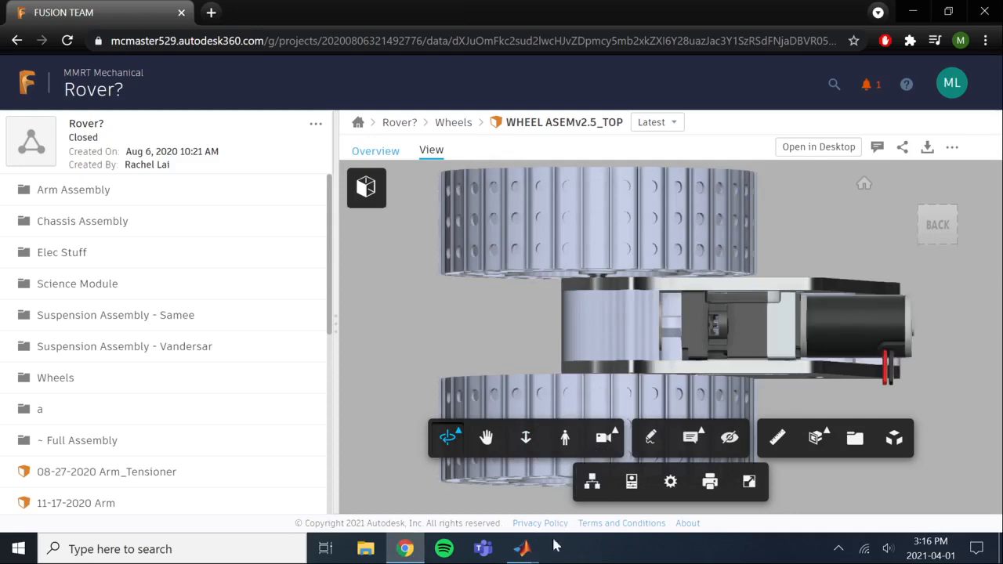
mouse_move(526, 555)
click(517, 506)
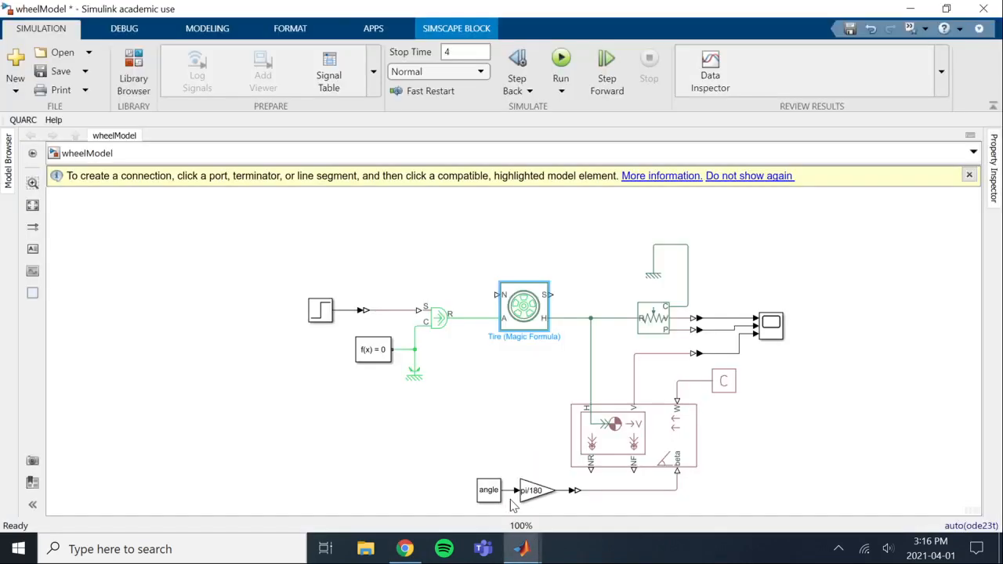
Remove the 0.5 factor from the tire inertia so the expression is mass*radius^2, and apply the change
double_click(523, 318)
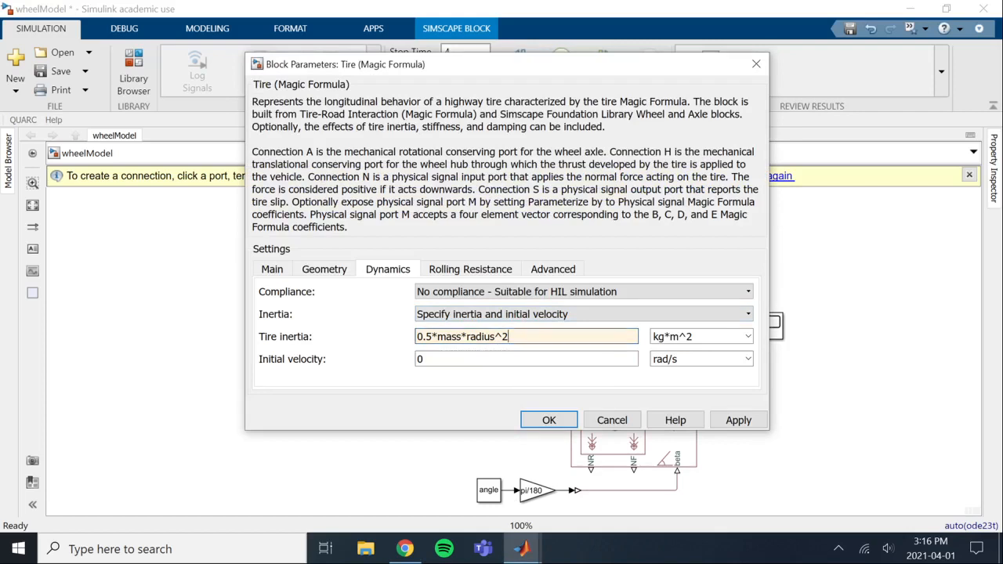
drag(416, 337, 437, 337)
key(BackSpace)
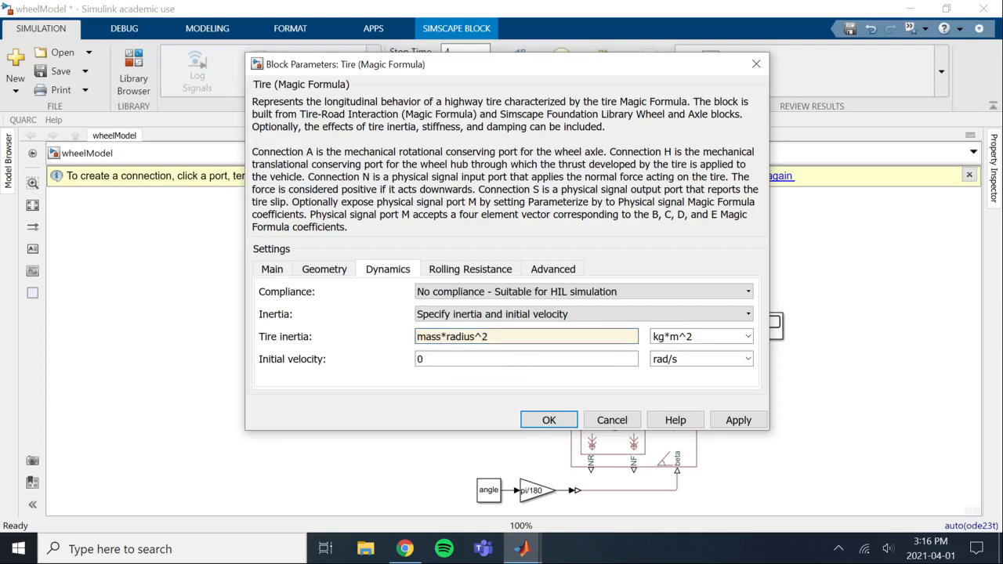
click(548, 419)
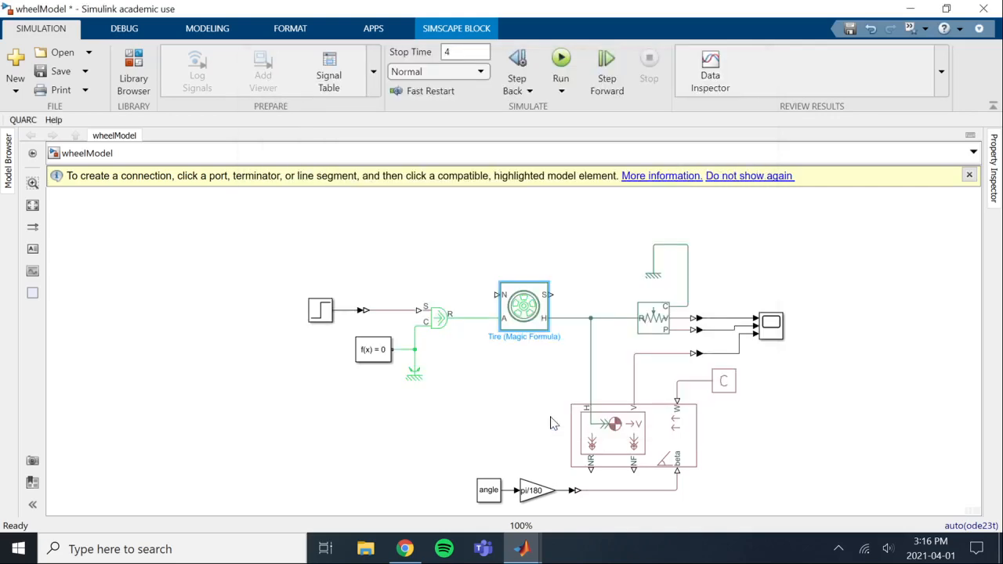
Set the Tire (Magic Formula) block to be parameterized by Constant Magic Formula coefficients
double_click(523, 316)
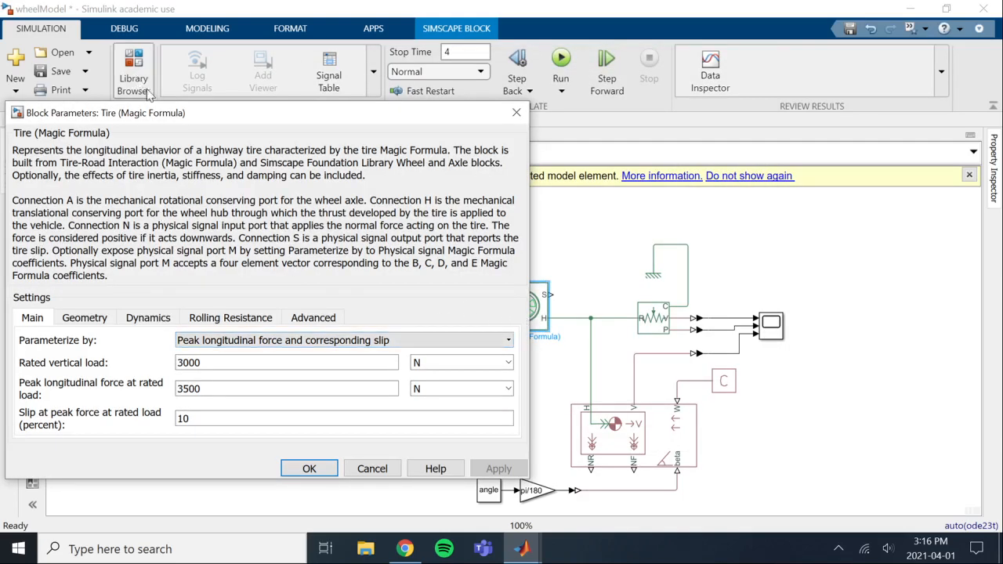
drag(202, 113, 366, 91)
click(505, 318)
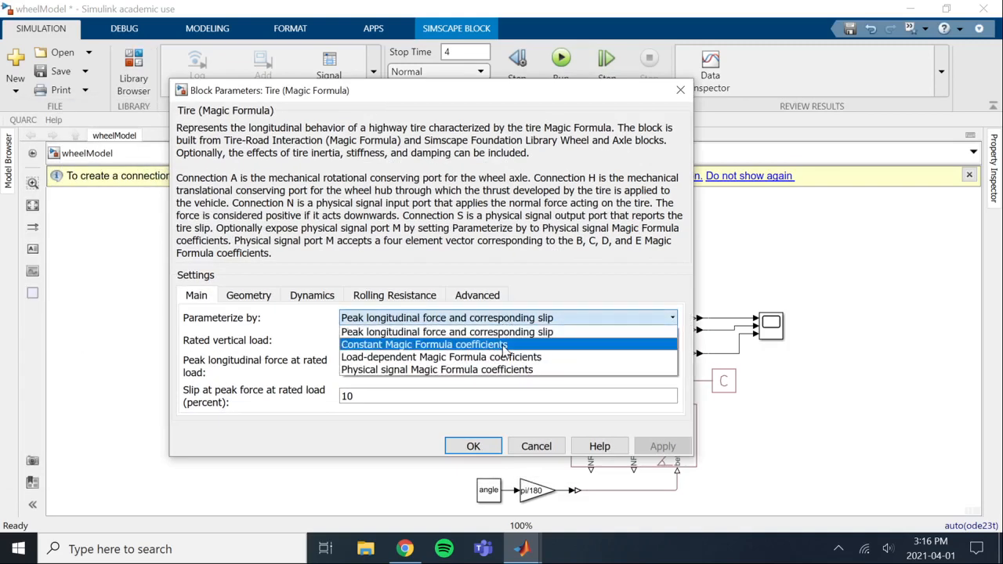
click(504, 346)
Set the tire's Magic Formula coefficients to B 12, C 2.3, D 0.82 and E 1, and accept the changes
double_click(503, 342)
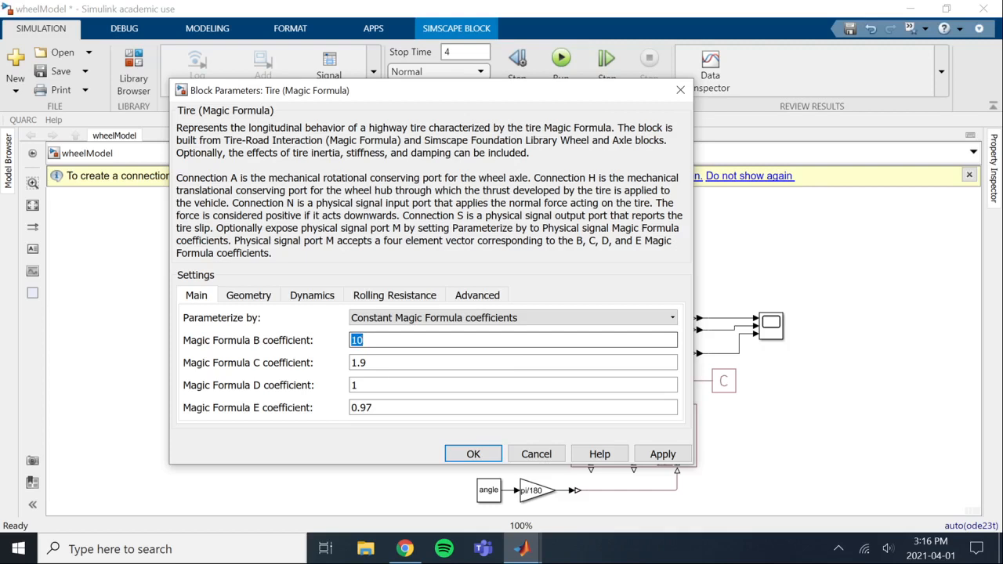
text(12)
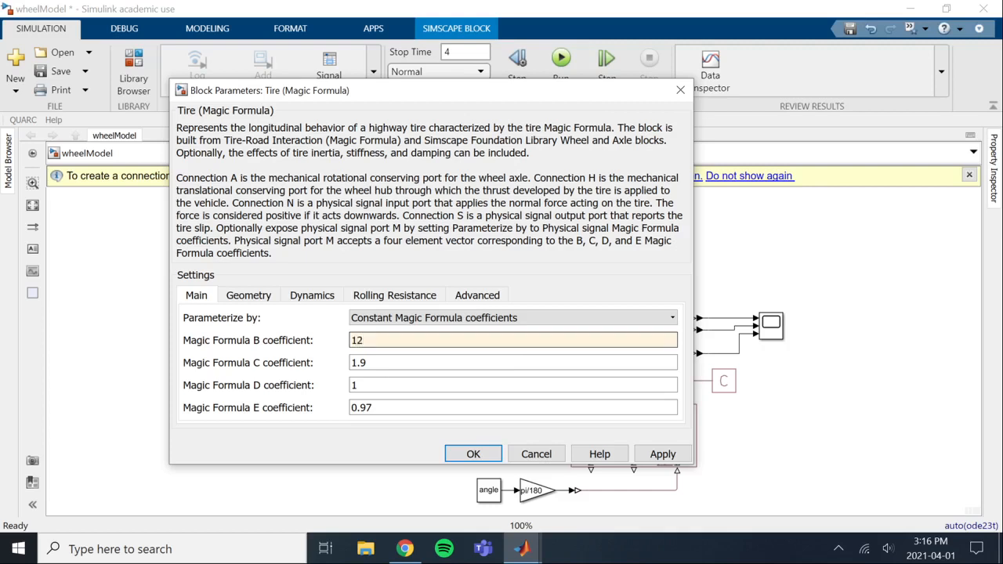
key(Tab)
text(2.3)
key(Tab)
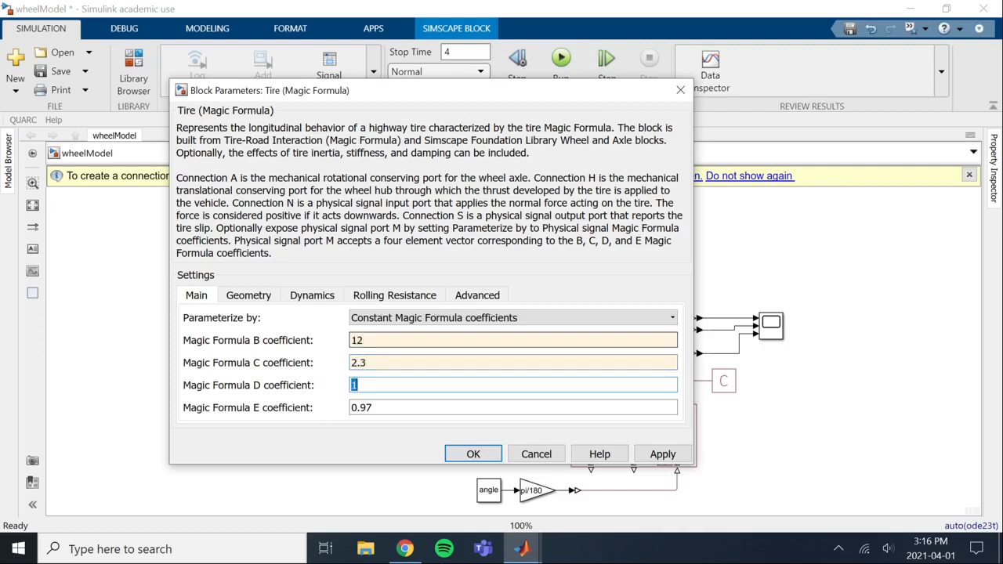
text(0.82)
key(Tab)
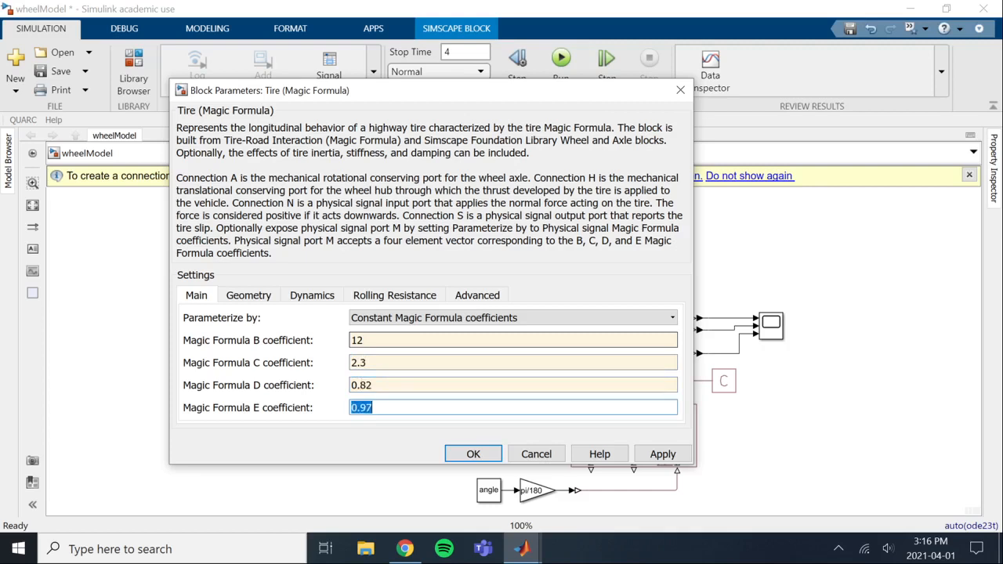
text(1)
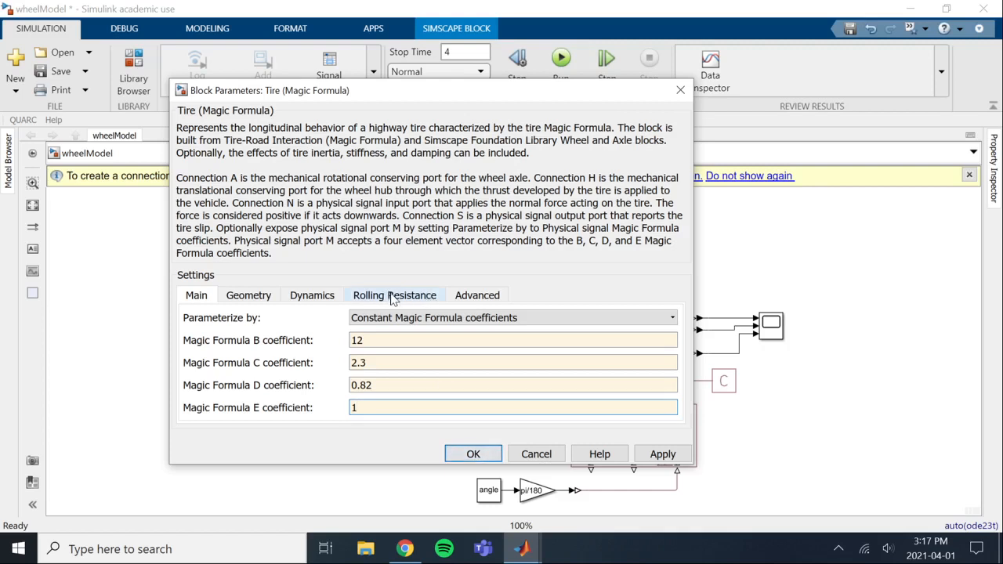
click(473, 455)
click(445, 441)
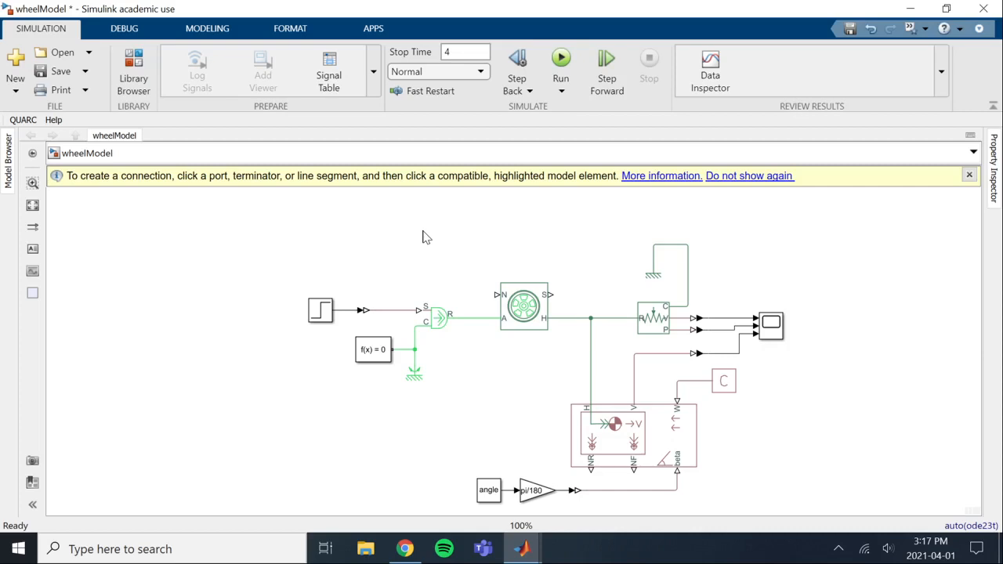
Add a PS Constant block to the empty canvas area above the torque source
double_click(429, 235)
text(ps con)
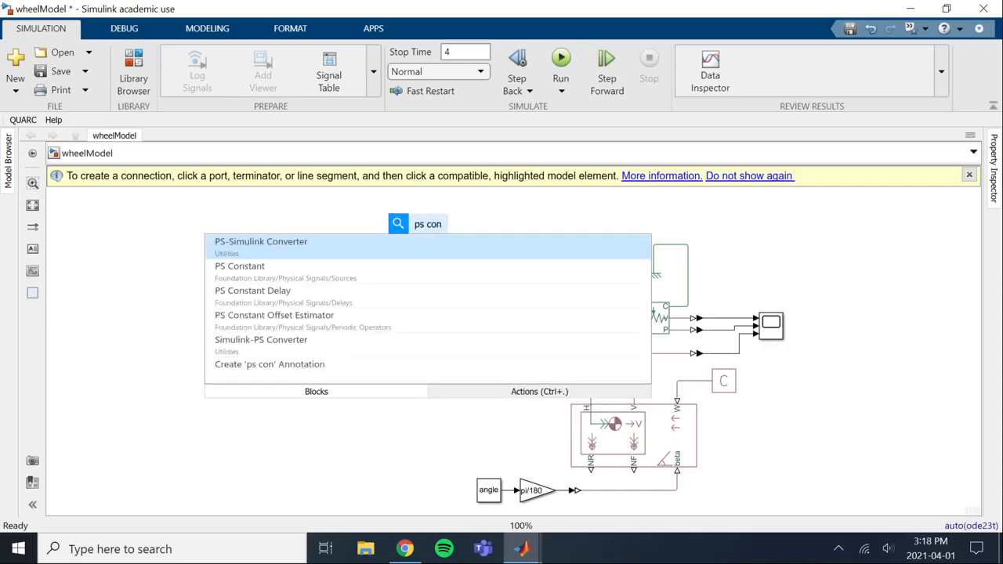
key(Down)
key(Return)
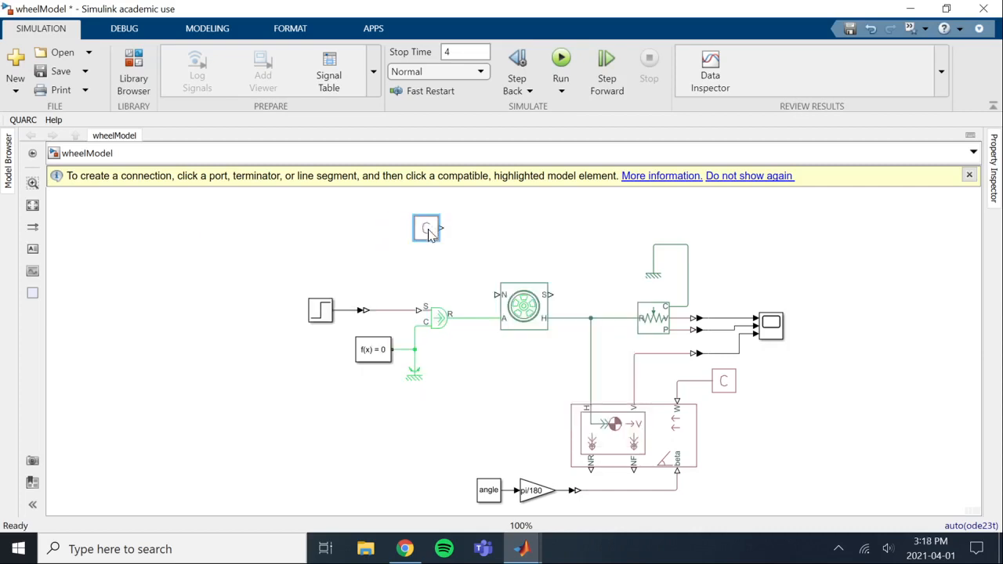
Set the new PS Constant's value to massRover*9.81/6 with unit N and accept it
double_click(429, 233)
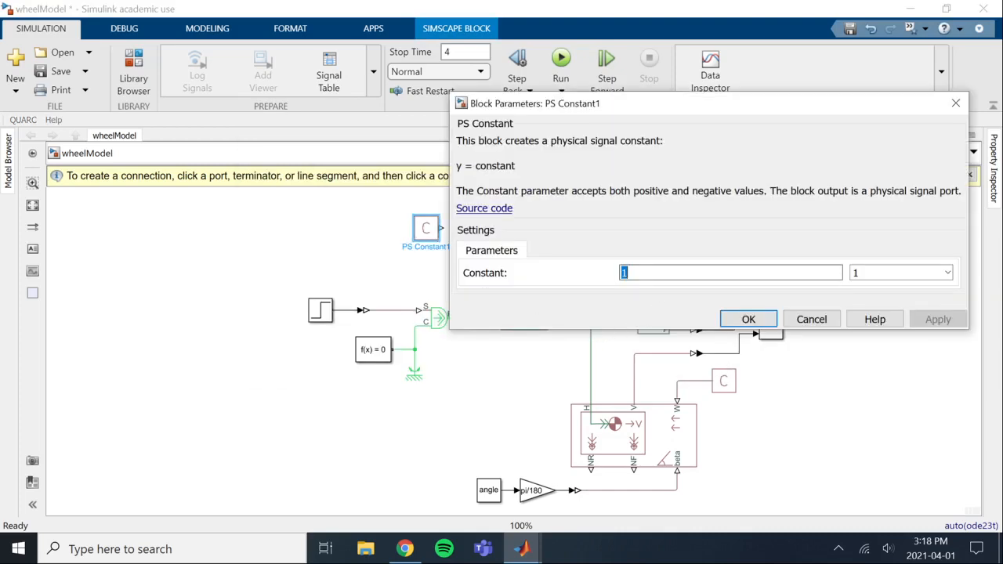
text(massRover)
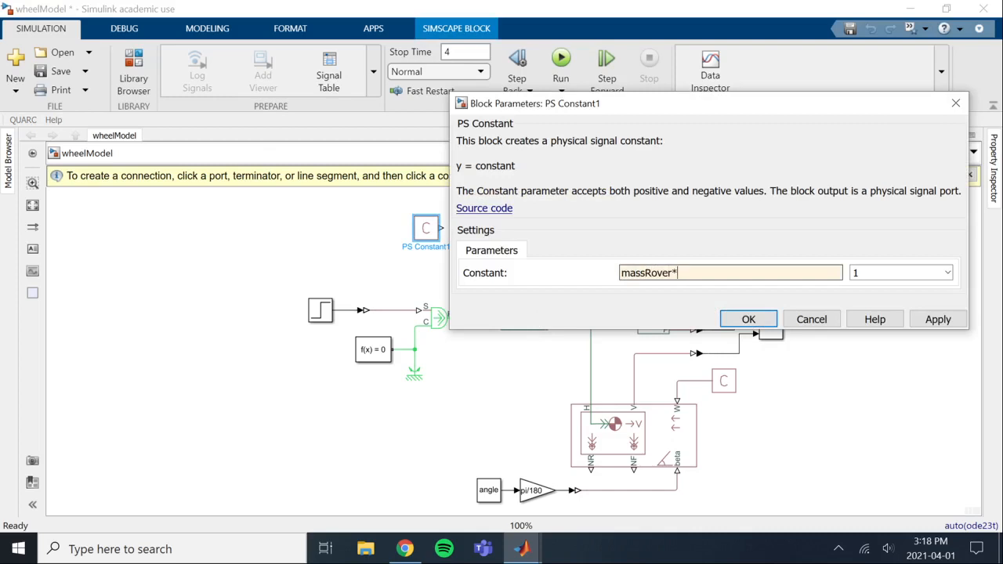
text(*9.81)
click(948, 273)
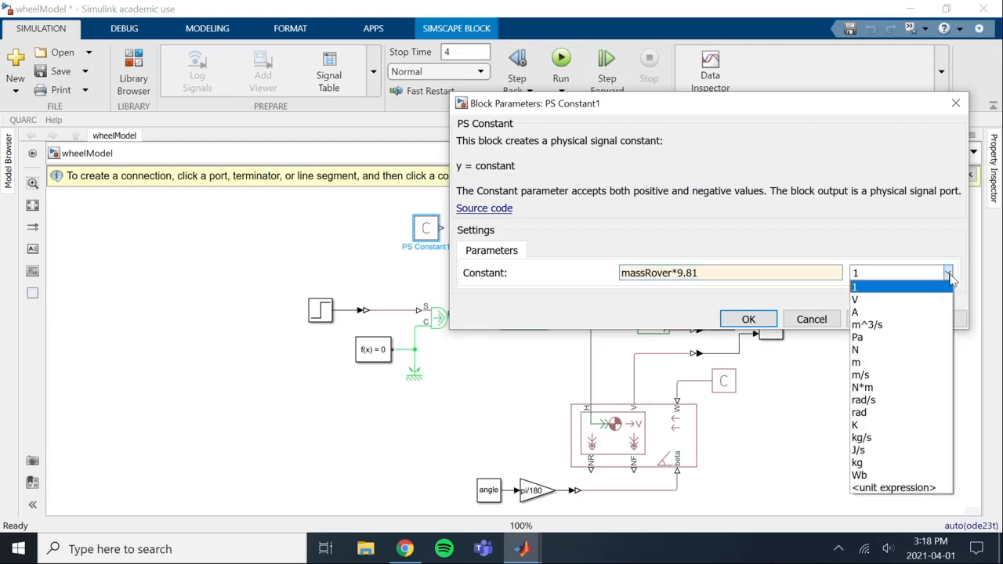
click(909, 351)
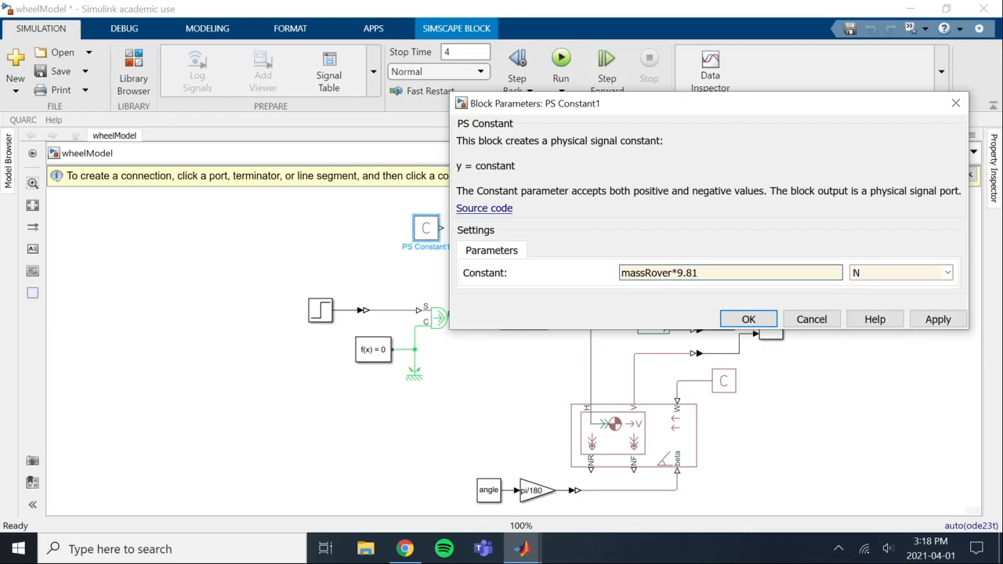
drag(700, 273, 621, 274)
click(705, 273)
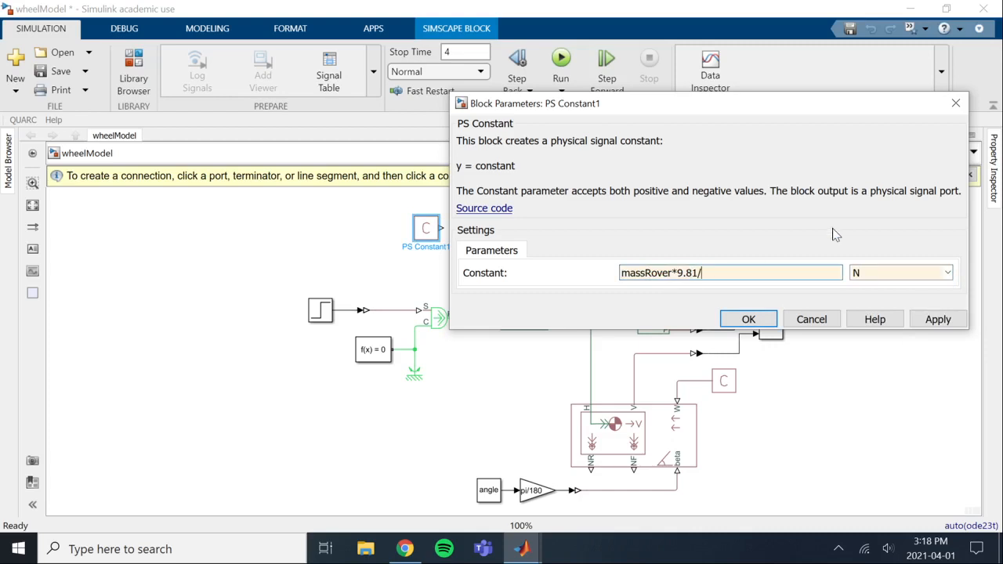
click(752, 319)
Connect the new PS Constant to the tire's normal force port N, placing it just above and beside the tire block
mouse_move(496, 292)
mouse_down()
mouse_move(447, 217)
mouse_move(415, 232)
mouse_move(453, 263)
mouse_up()
click(548, 261)
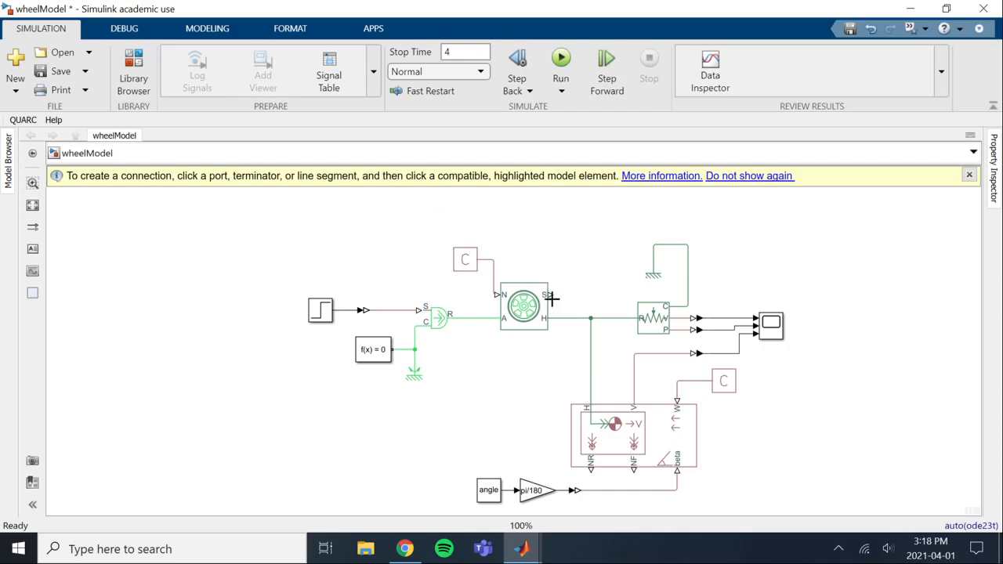
click(626, 427)
click(589, 351)
click(535, 322)
Add a PS Terminator block and connect it to the tire's slip output S
double_click(556, 235)
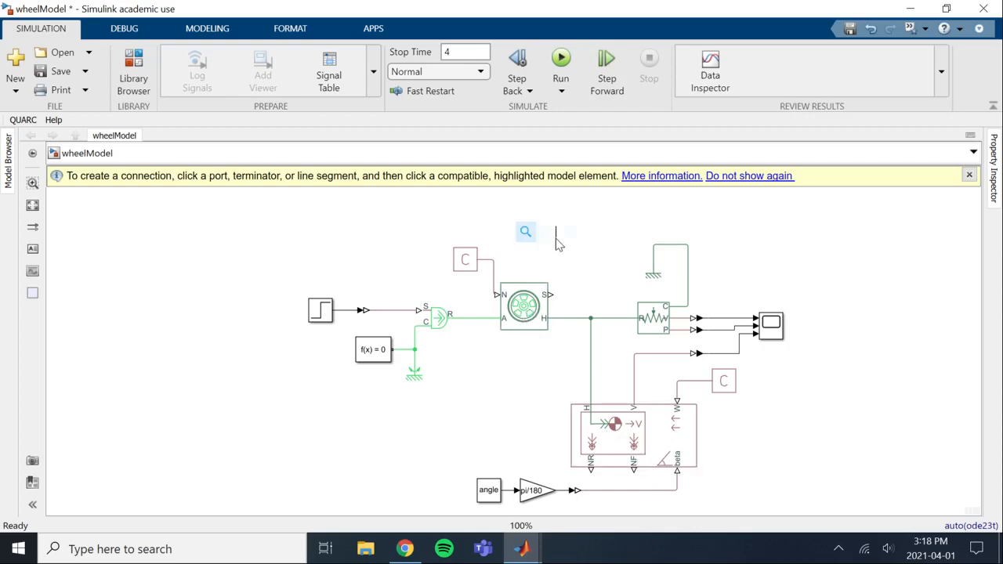
text(ps ter)
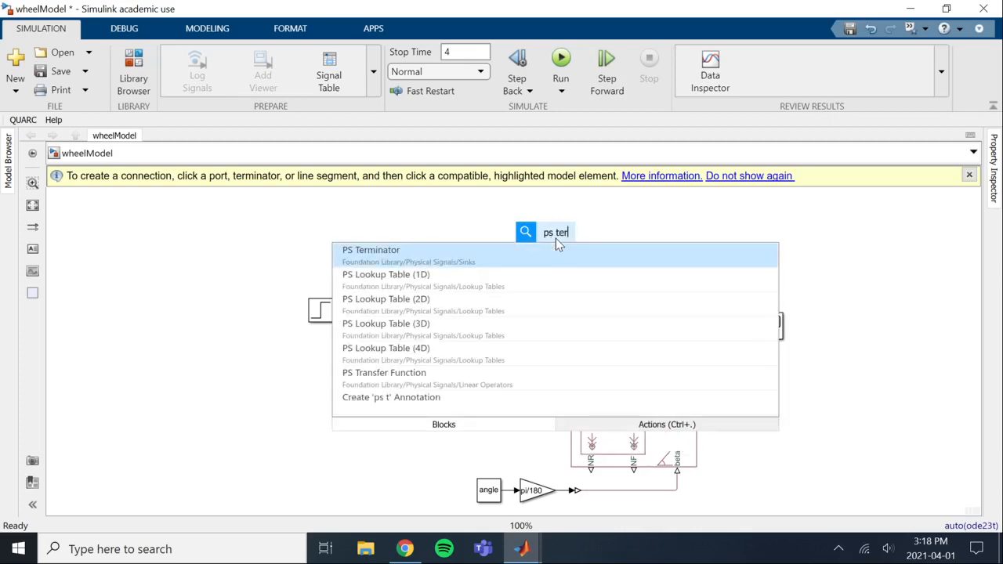
key(Return)
drag(548, 240, 581, 304)
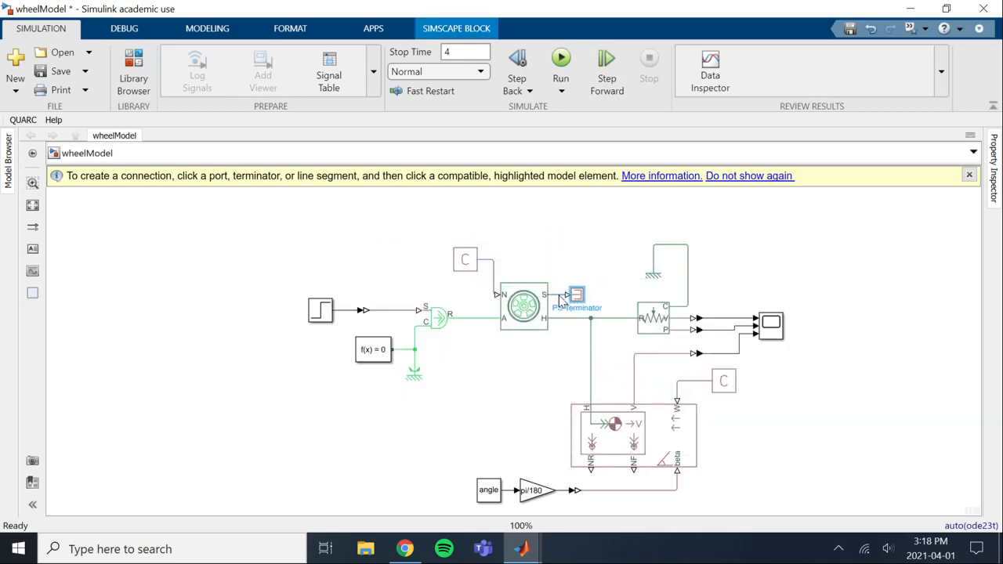
click(568, 260)
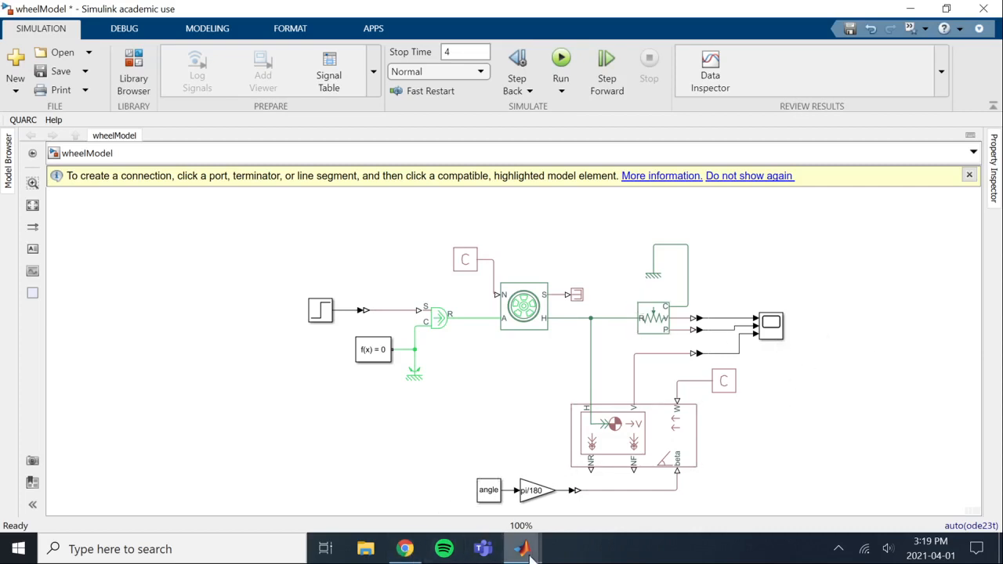
Switch to the MATLAB window, set angle to 0 in editvars.m and save the script
mouse_move(521, 548)
click(384, 466)
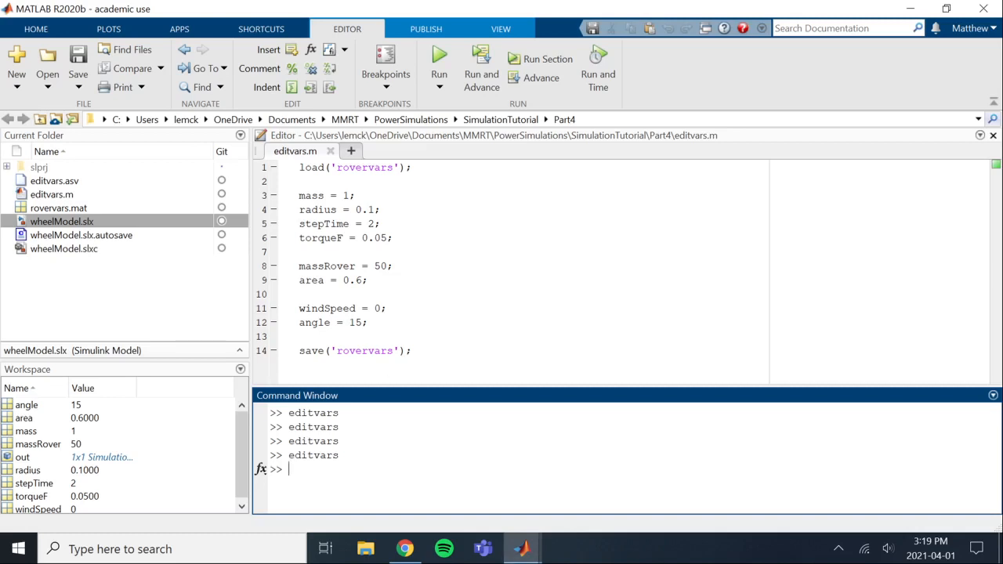
click(362, 323)
key(BackSpace)
key(BackSpace)
text(0)
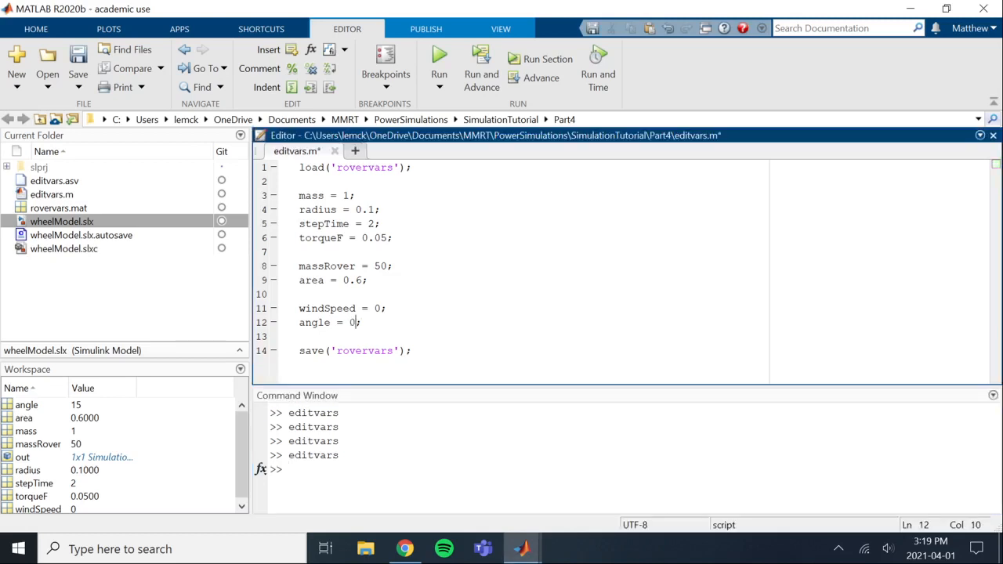
click(389, 309)
key(ctrl+s)
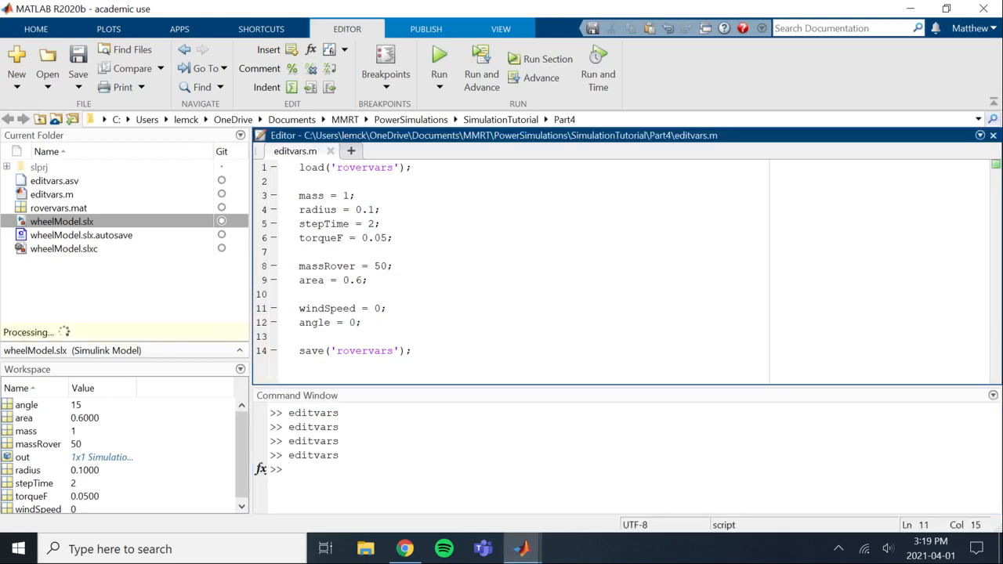
Return to the wheelModel window, open the Scope, run the simulation and examine the plotted curves
click(548, 497)
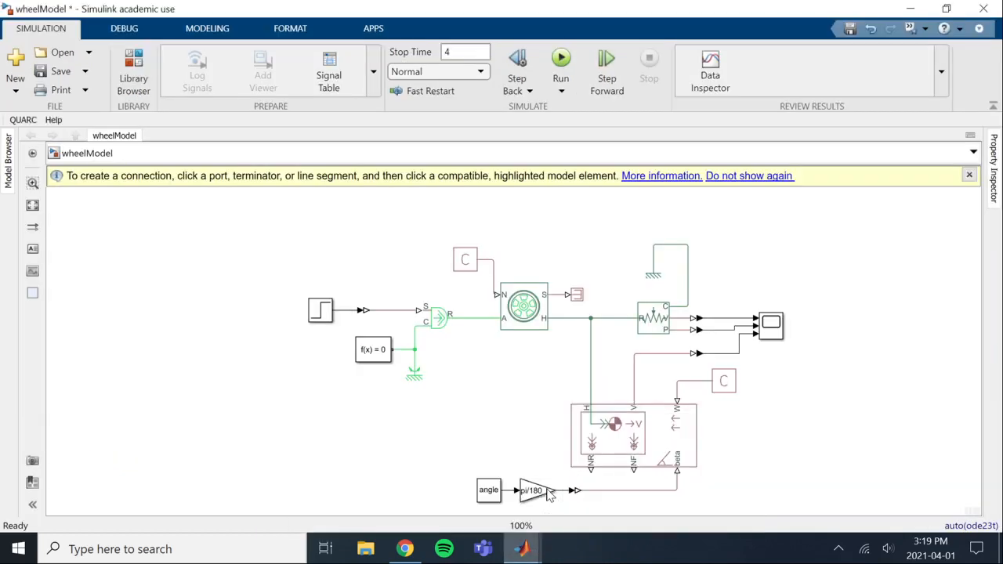
double_click(771, 324)
drag(278, 97, 551, 125)
click(470, 160)
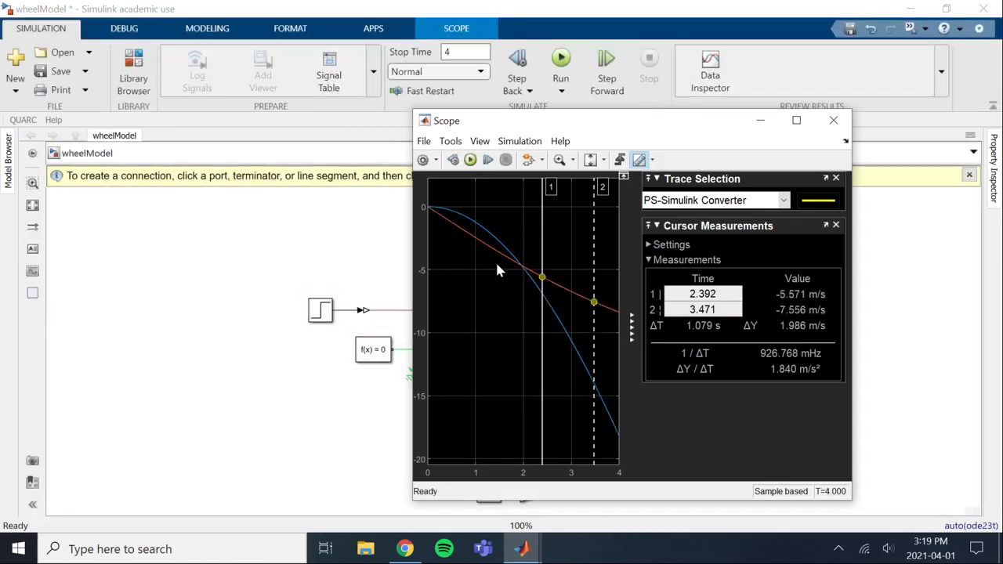
drag(542, 125, 317, 173)
click(911, 492)
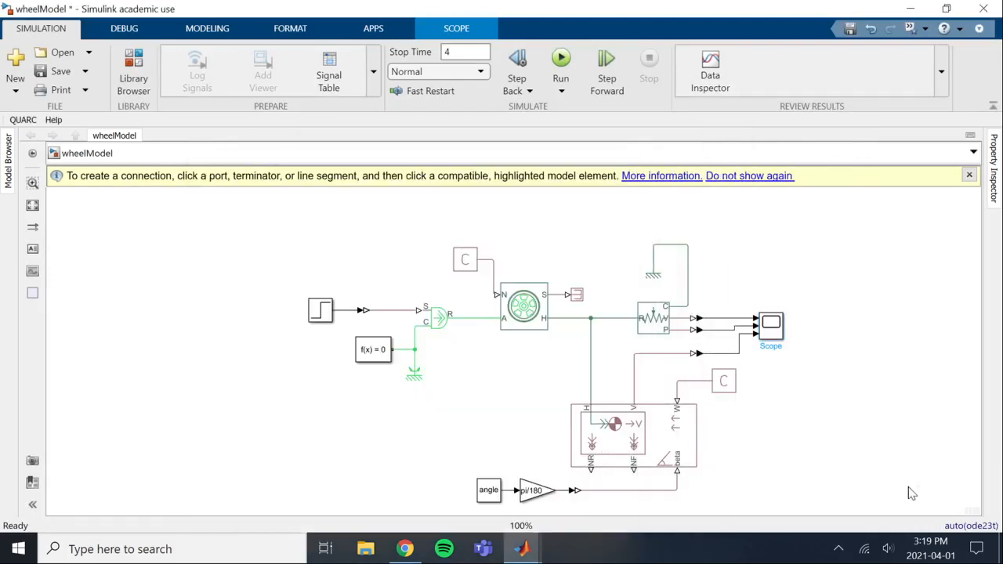
Compare the variables in the MATLAB window with the Scope plot, and return to the wheelModel window
mouse_move(521, 549)
click(376, 470)
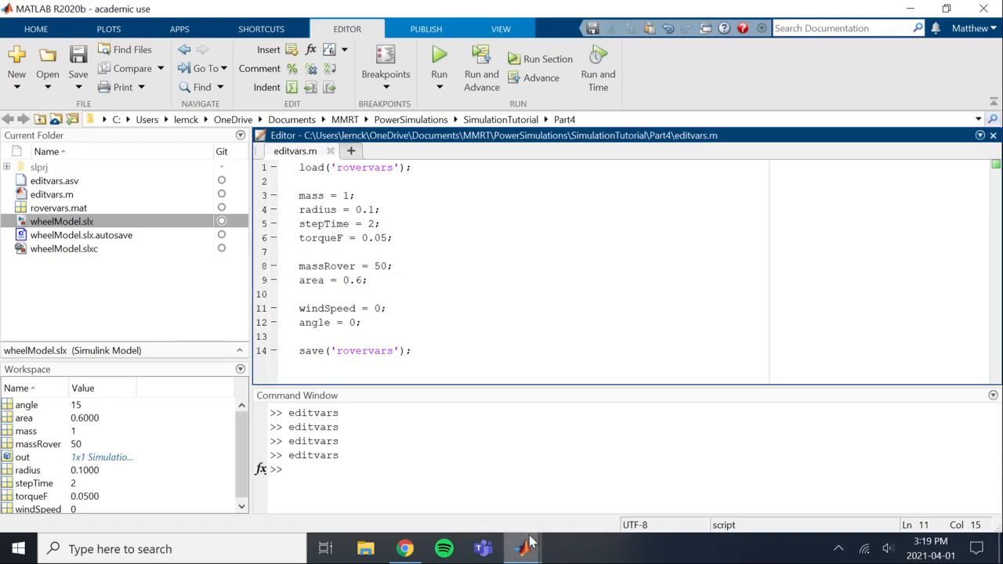
mouse_move(521, 548)
click(674, 481)
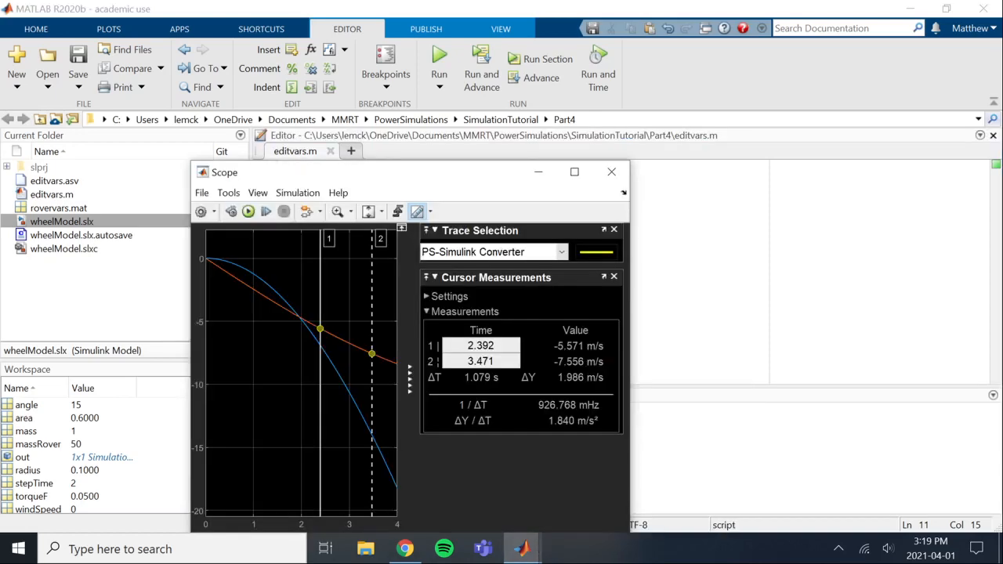
drag(419, 188, 577, 221)
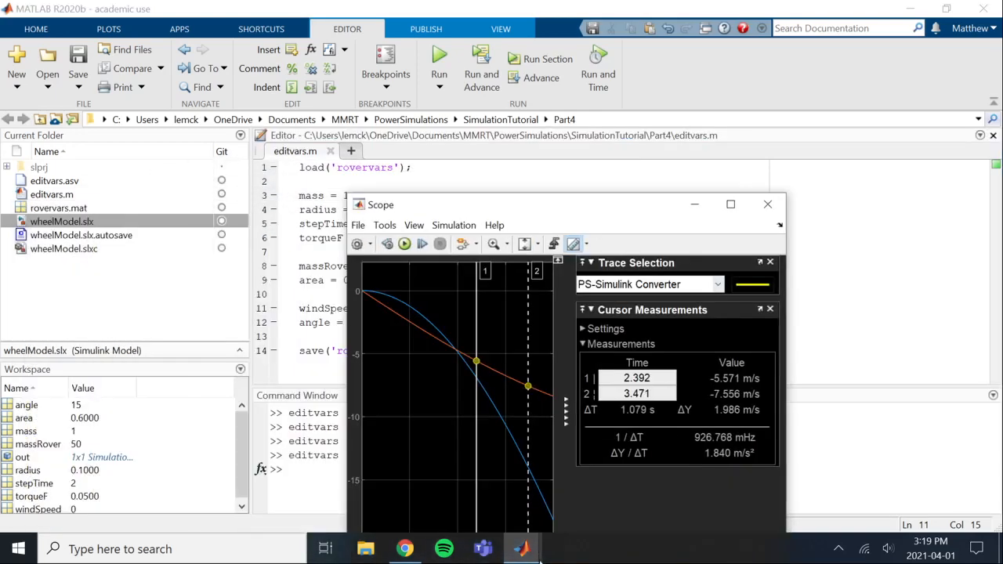
mouse_move(521, 548)
click(544, 517)
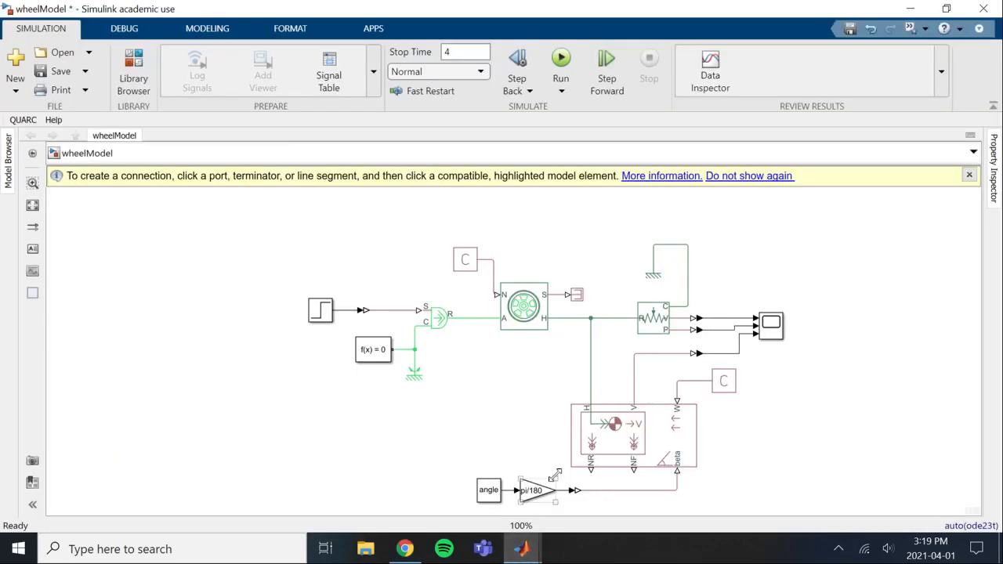
Check the parameters of the angle Constant block and the Vehicle Body's wind speed PS Constant, closing both without changes
double_click(488, 489)
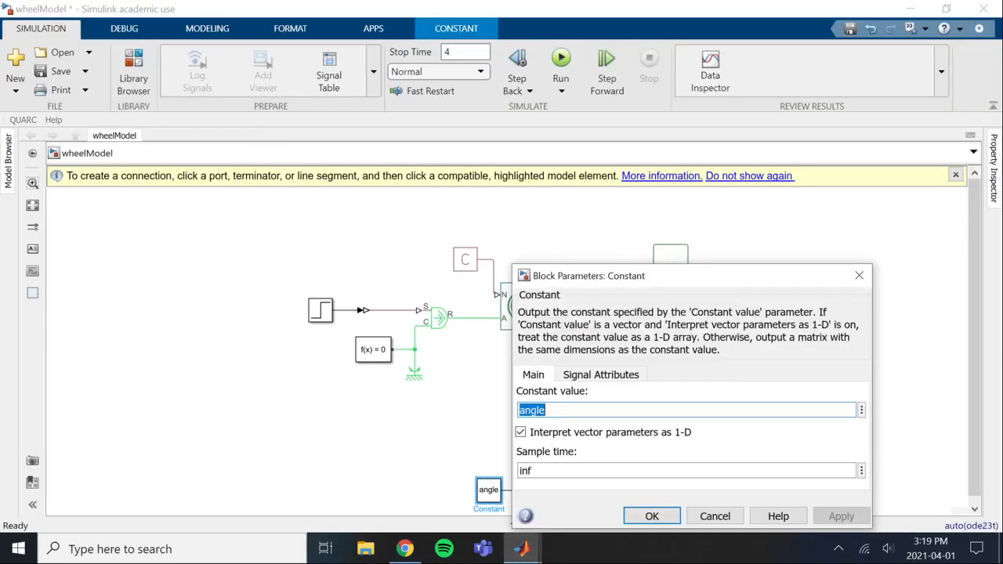
click(858, 275)
double_click(721, 382)
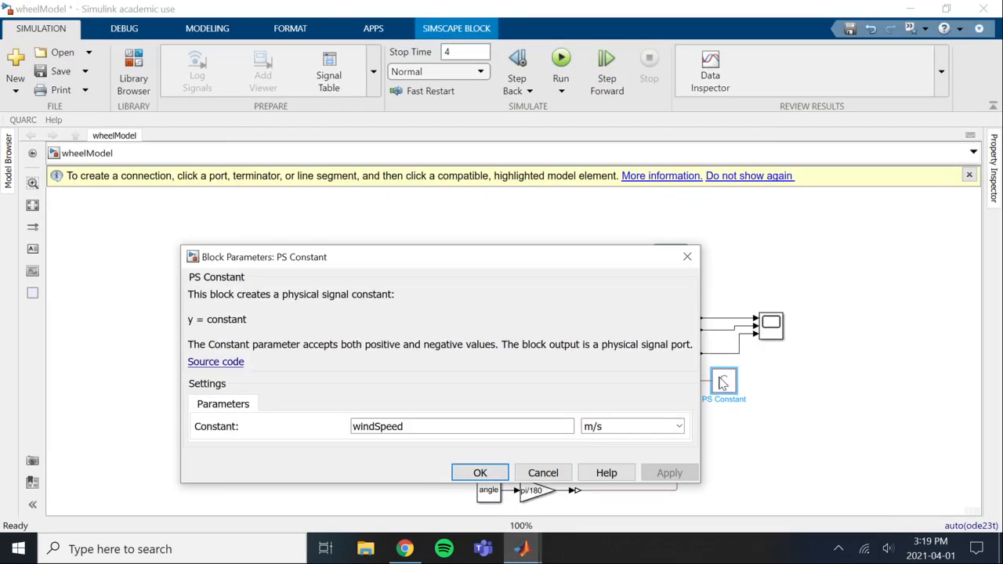
click(688, 257)
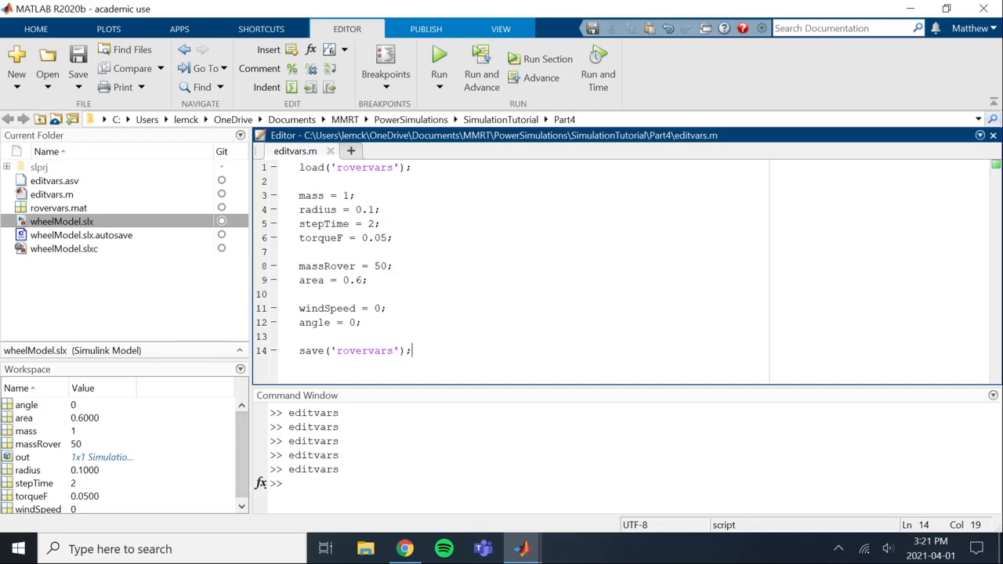
mouse_move(521, 546)
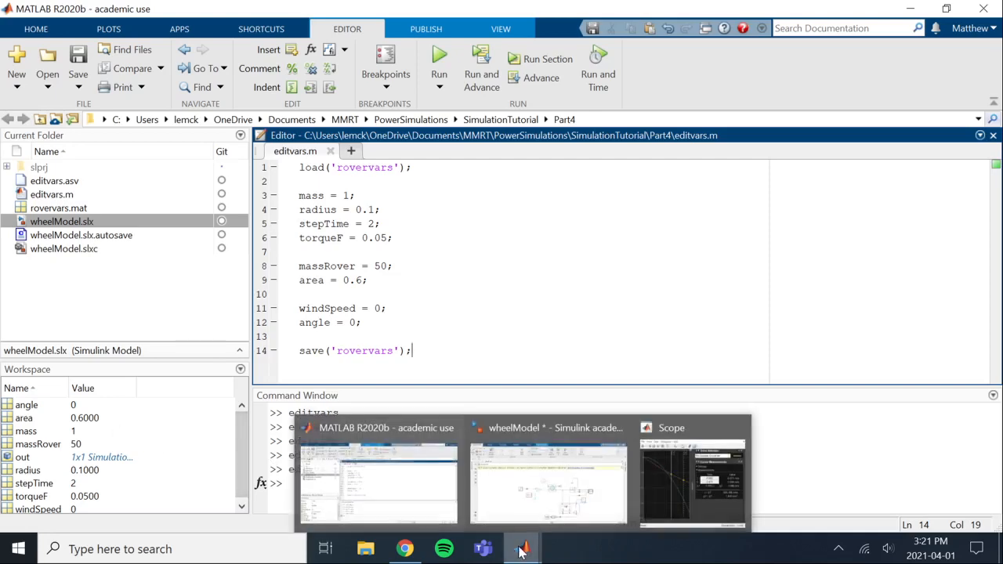
Return to the wheelModel window, dismiss the connection tip, open the Scope and run the simulation from it
click(531, 509)
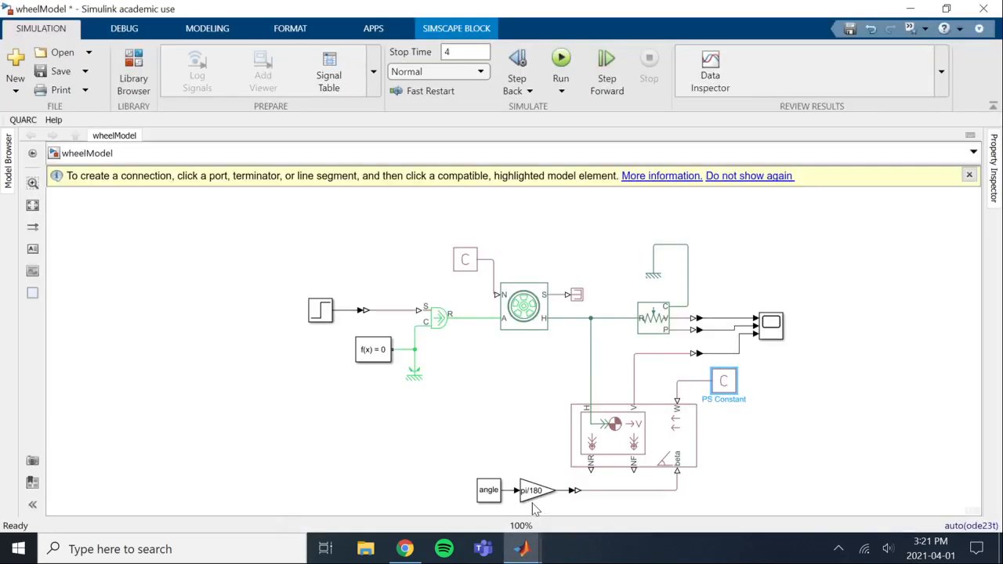
click(970, 175)
click(873, 287)
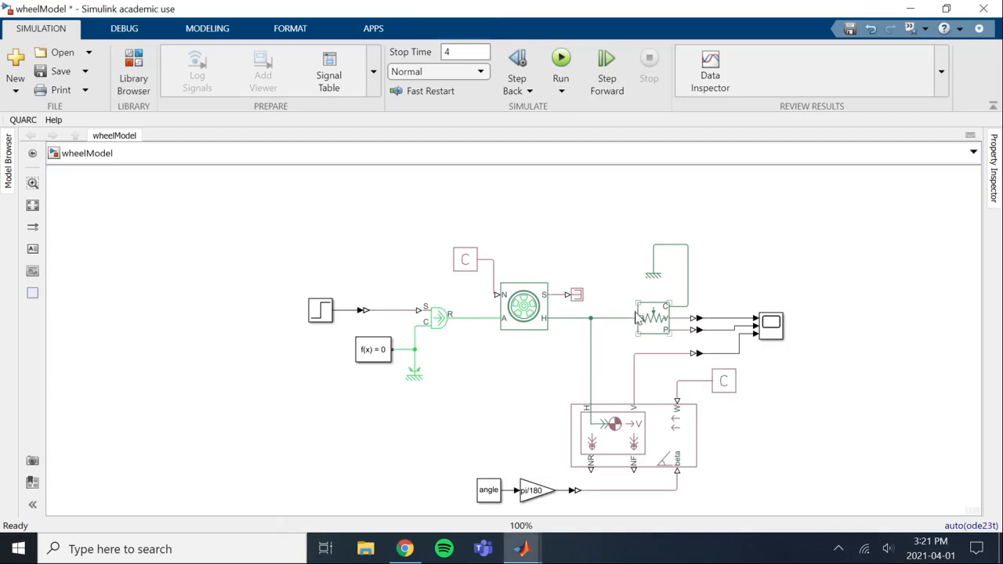
double_click(771, 325)
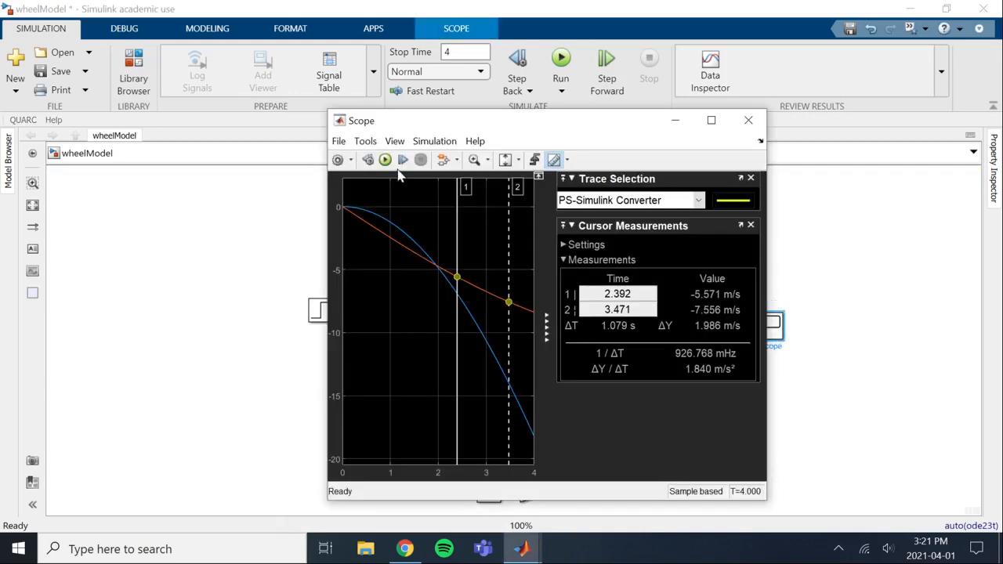
click(386, 159)
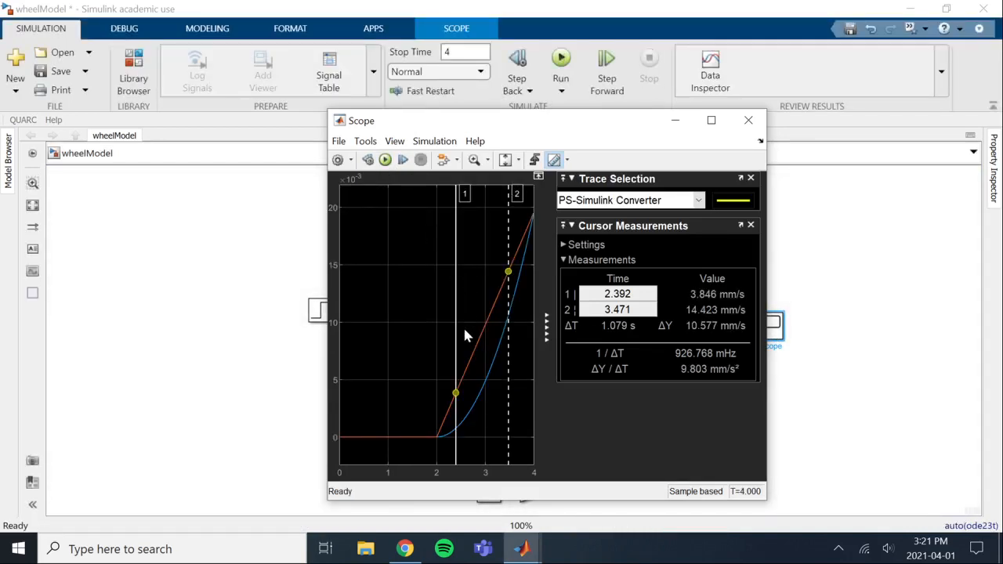
Select the PS-Simulink Converter2 trace, read its speed along the curve with measurement cursor 2, and minimize the Scope
click(698, 201)
click(695, 244)
drag(507, 273, 531, 250)
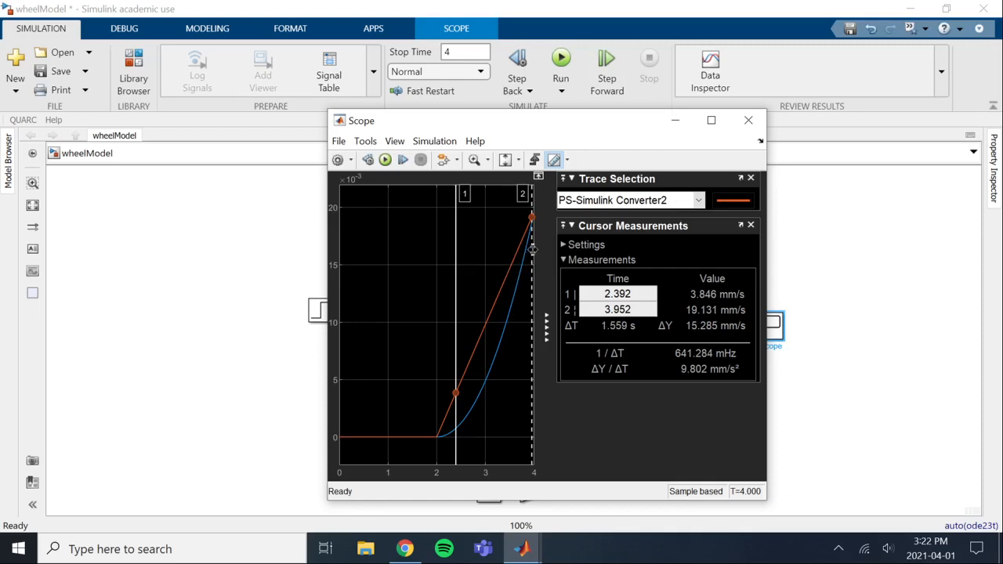
drag(532, 249, 490, 314)
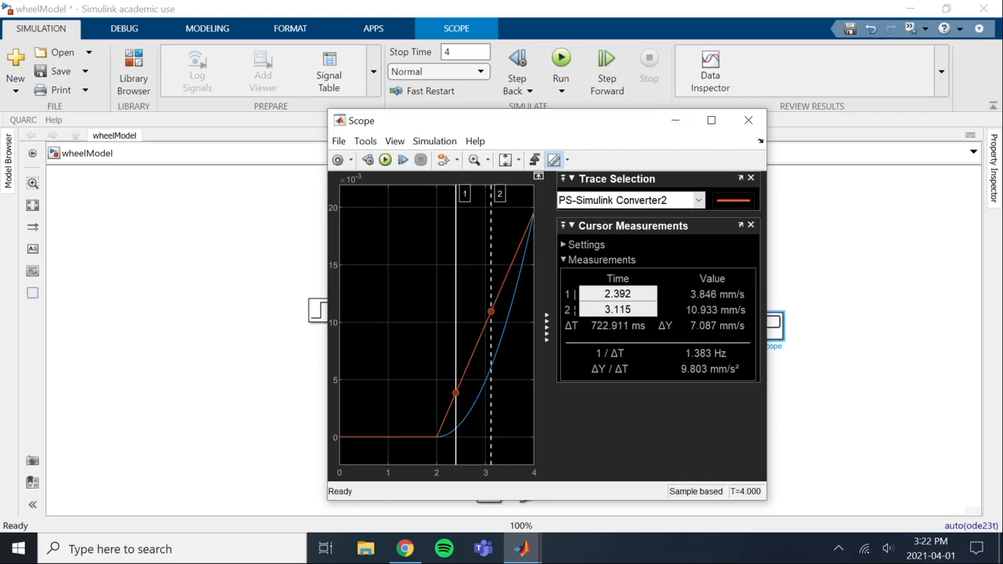
click(675, 122)
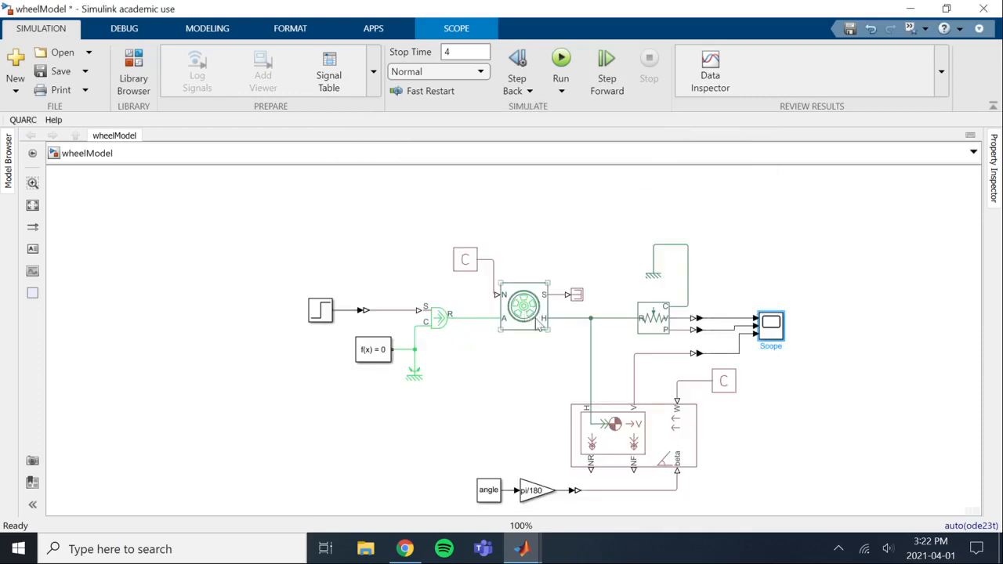
click(662, 449)
Switch to the Fusion Team page in the browser and examine the WHEEL ASEMv2.5_TOP assembly in full screen
click(404, 548)
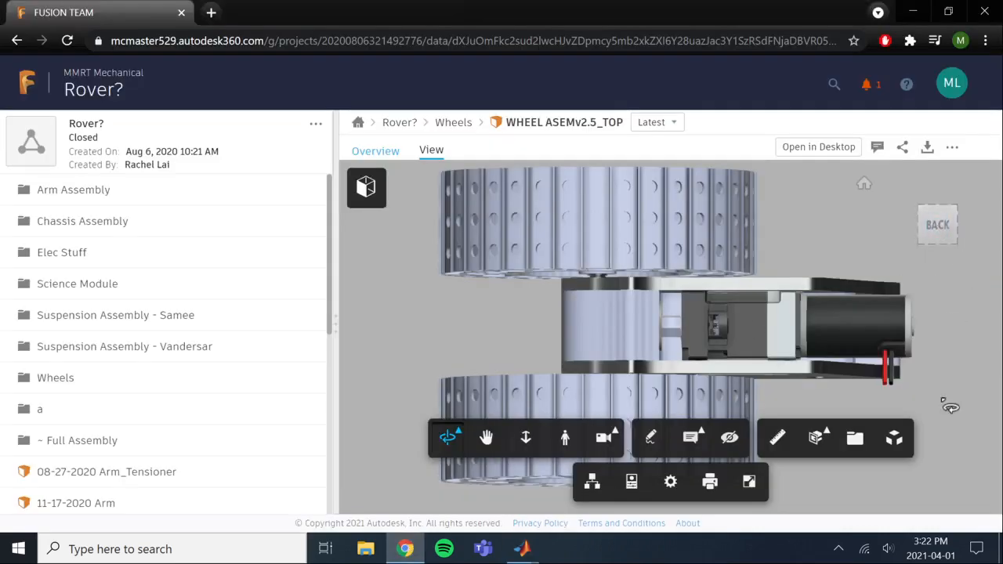
click(749, 483)
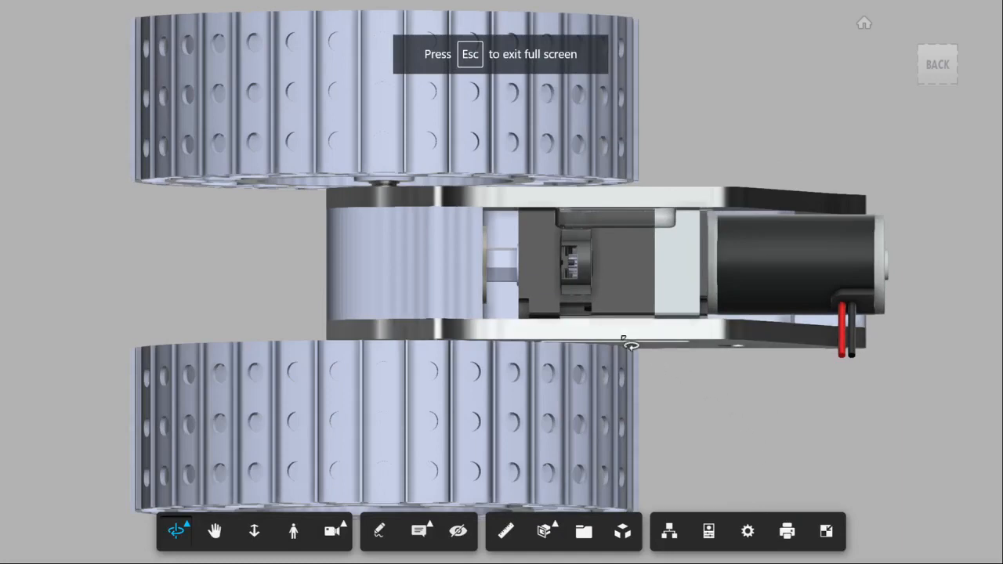
scroll(541, 331, up, 2)
scroll(512, 322, down, 5)
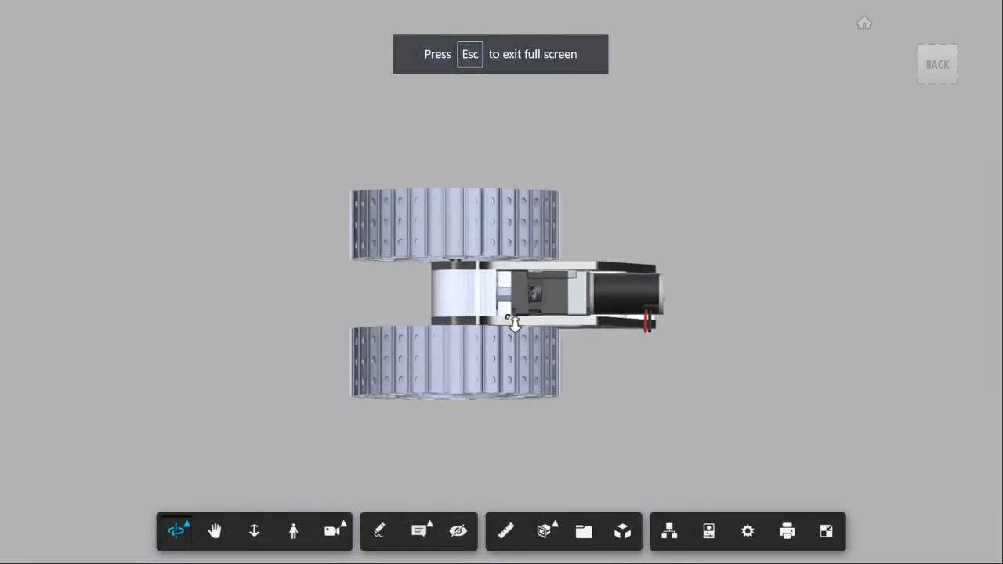
scroll(513, 323, up, 1)
scroll(513, 324, up, 1)
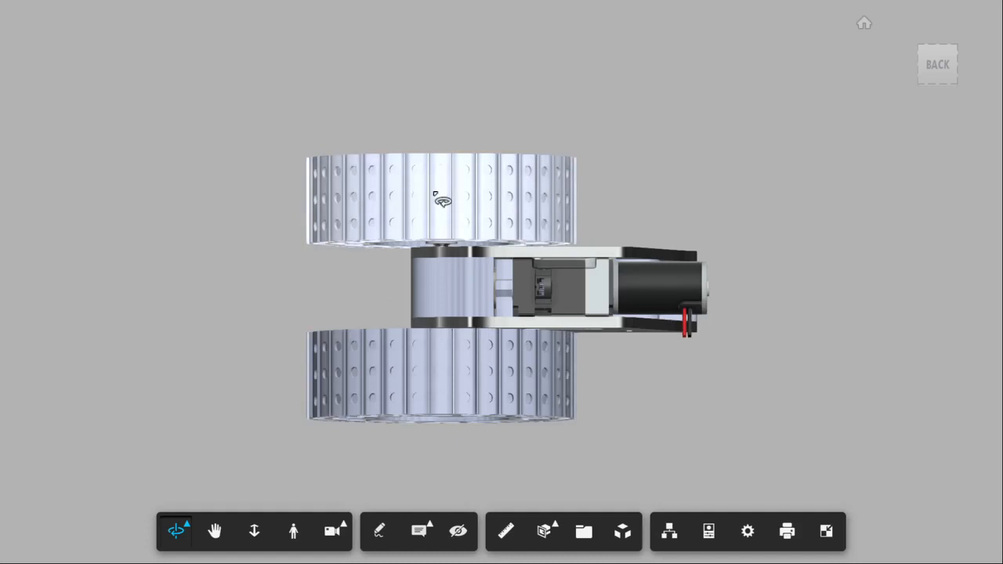
double_click(559, 291)
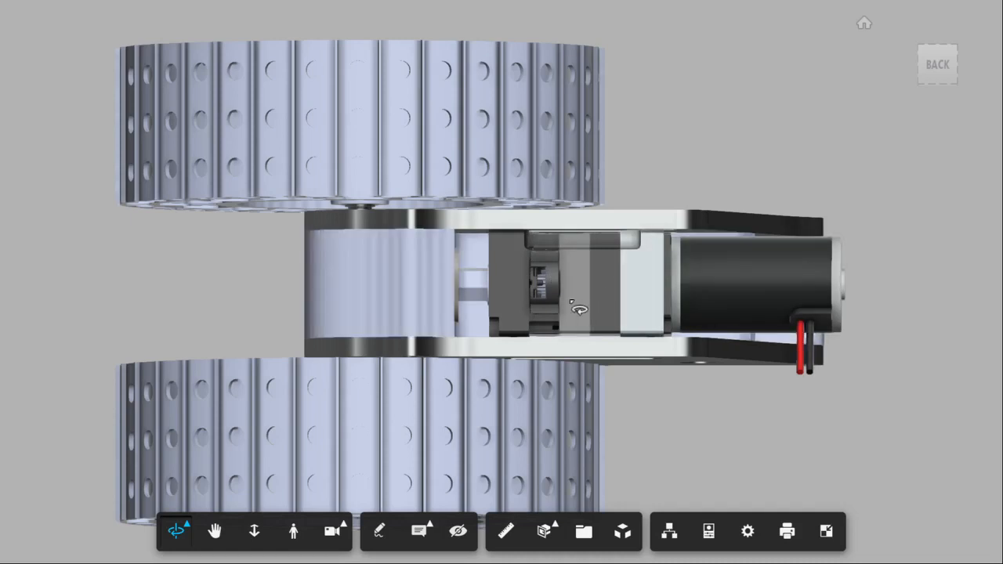
Hide the housing between the two side plates and examine the bevel gears, shaft and motor inside
right_click(388, 276)
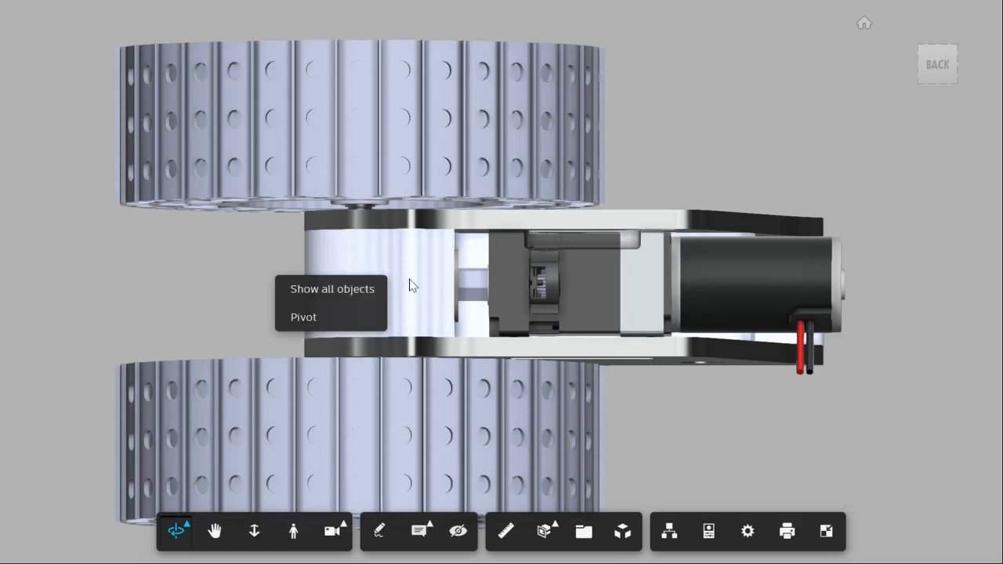
click(410, 277)
right_click(413, 275)
click(415, 276)
double_click(425, 287)
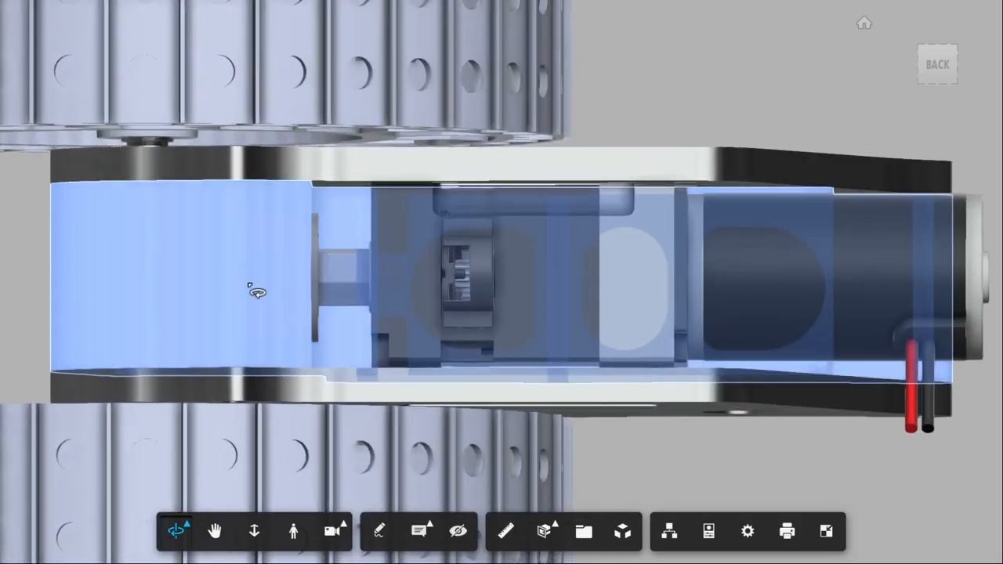
right_click(256, 292)
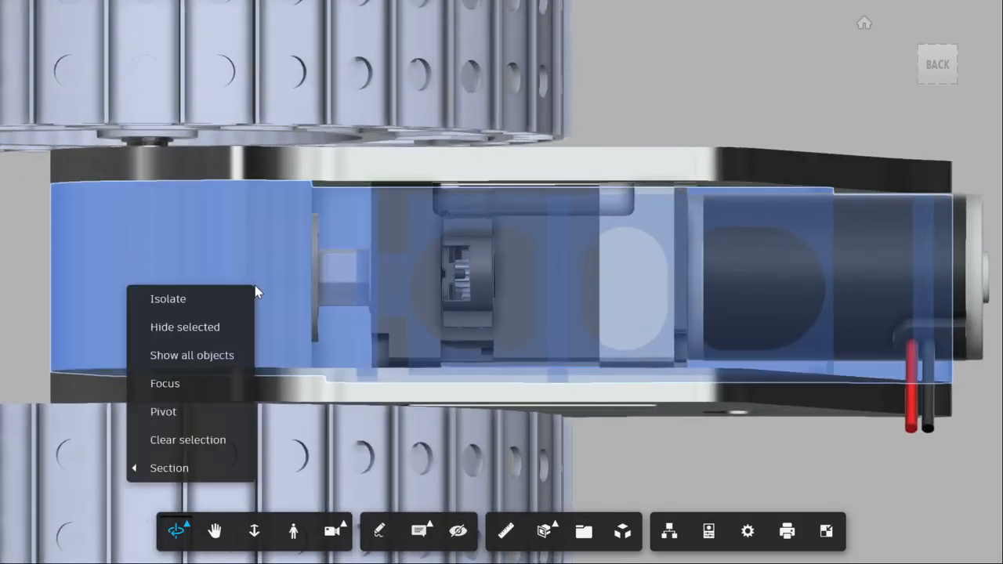
click(227, 329)
scroll(247, 335, up, 3)
scroll(247, 334, down, 3)
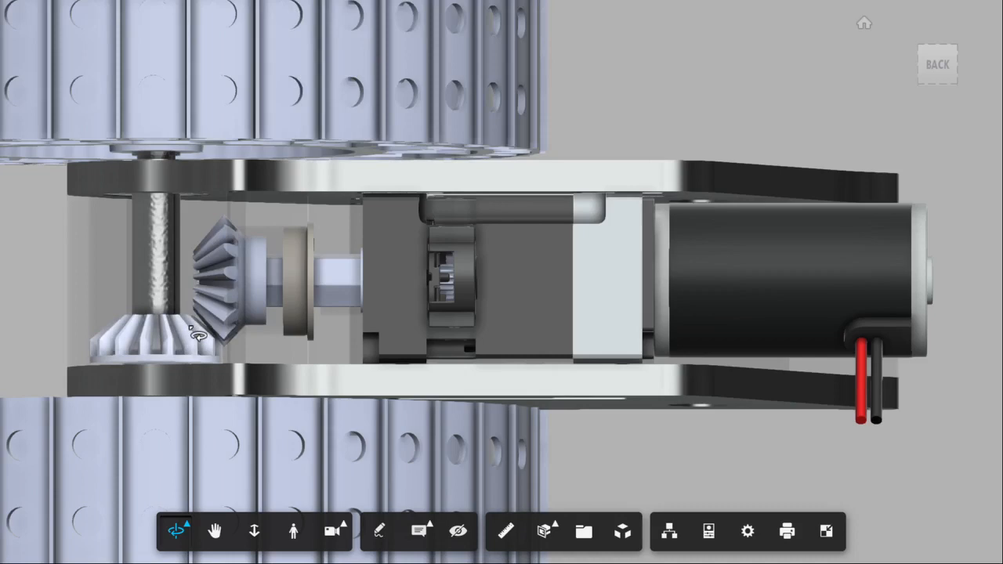
scroll(197, 335, down, 5)
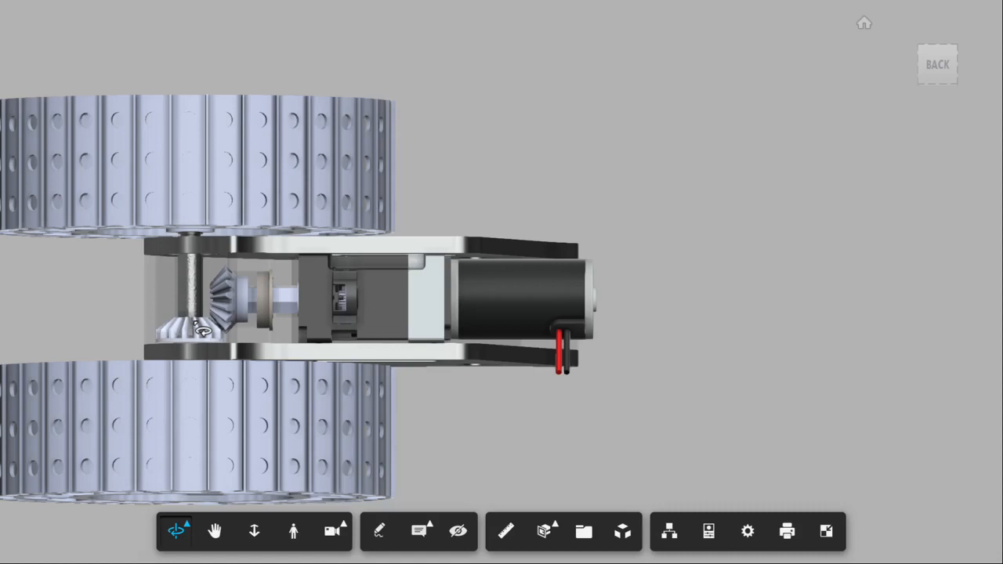
Leave the full-screen assembly view, return to the wheelModel window in Simulink and save the model
click(826, 533)
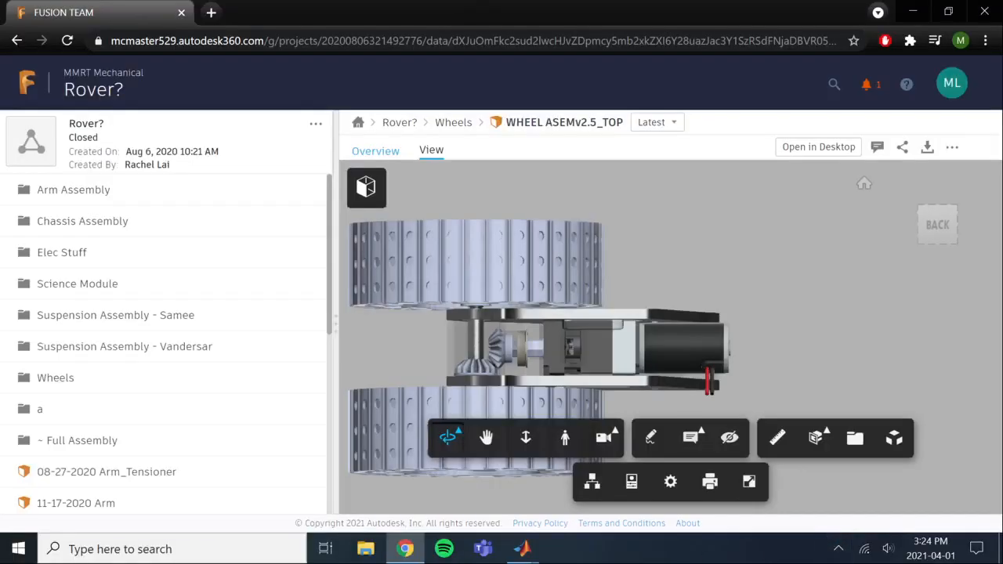
mouse_move(513, 551)
click(540, 477)
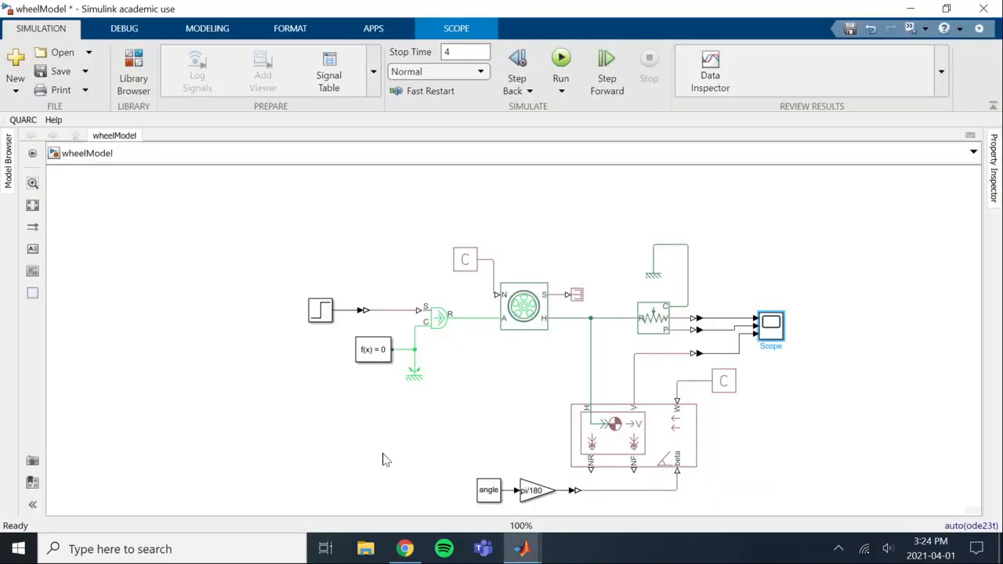
key(ctrl+s)
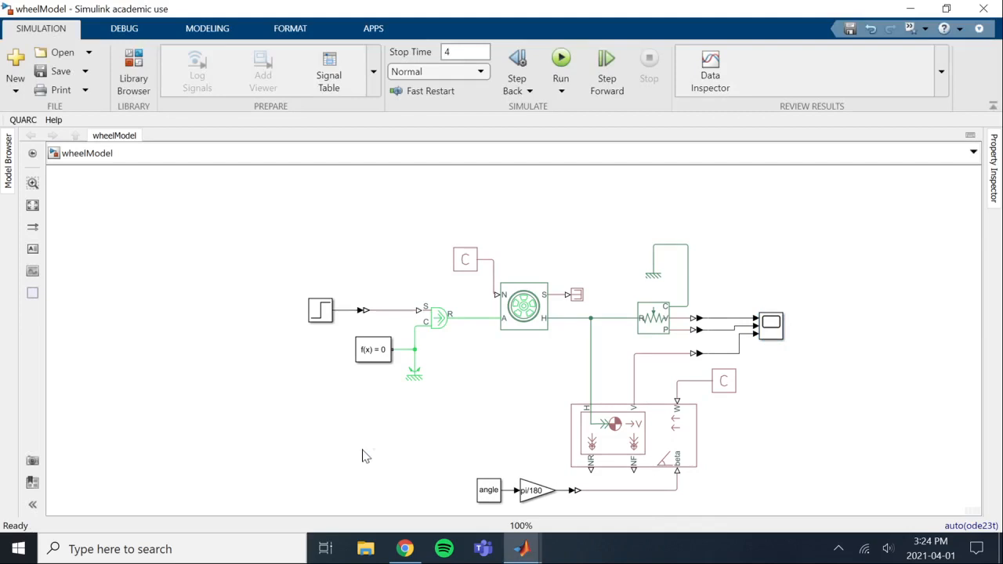
Search for "gear" and add a Gear Box block in the empty area below the Solver Configuration block
double_click(363, 452)
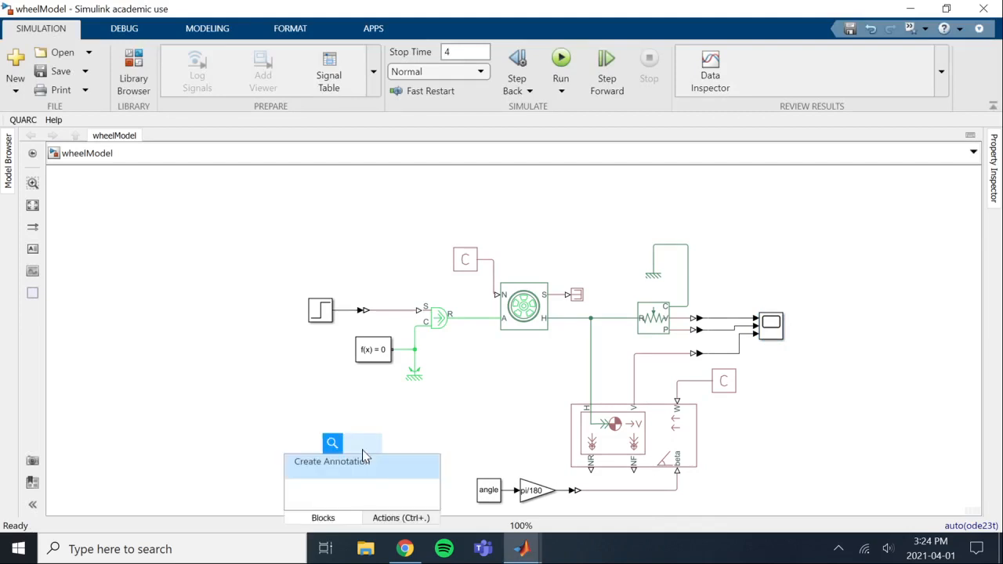
text(gerar)
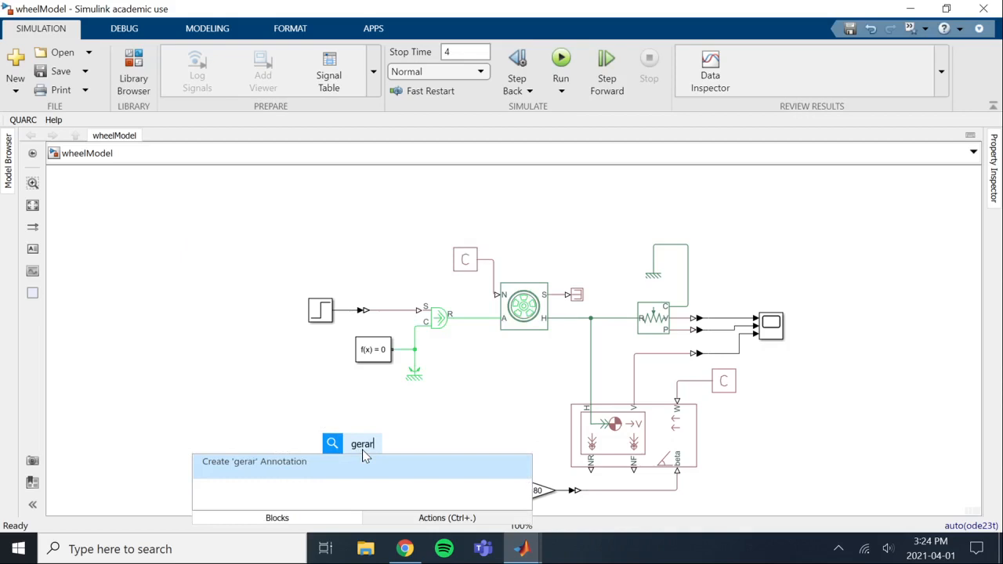
key(BackSpace)
key(BackSpace)
text(a)
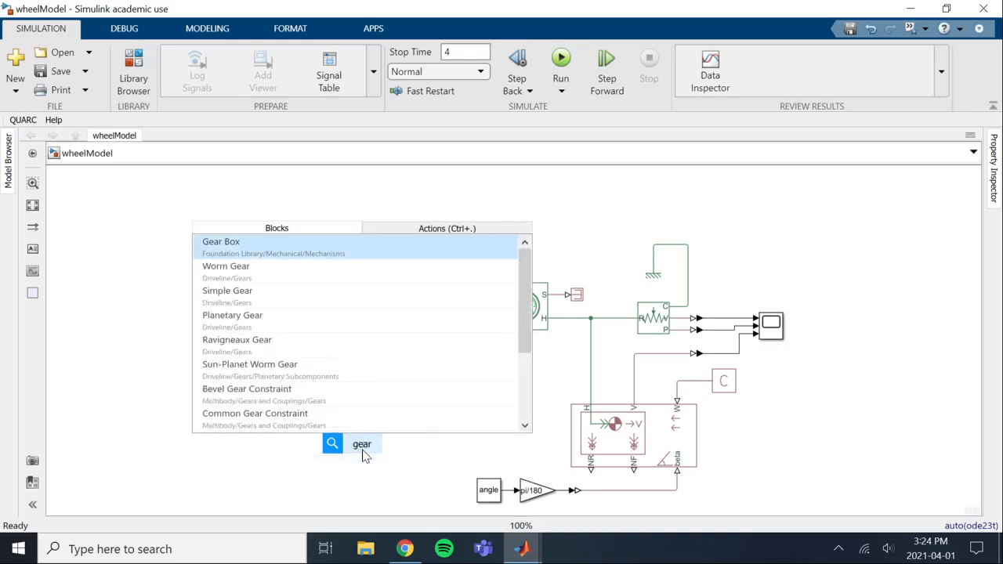
key(Return)
Search for "gear" again and add a Simple Gear block beside the Gear Box
double_click(259, 441)
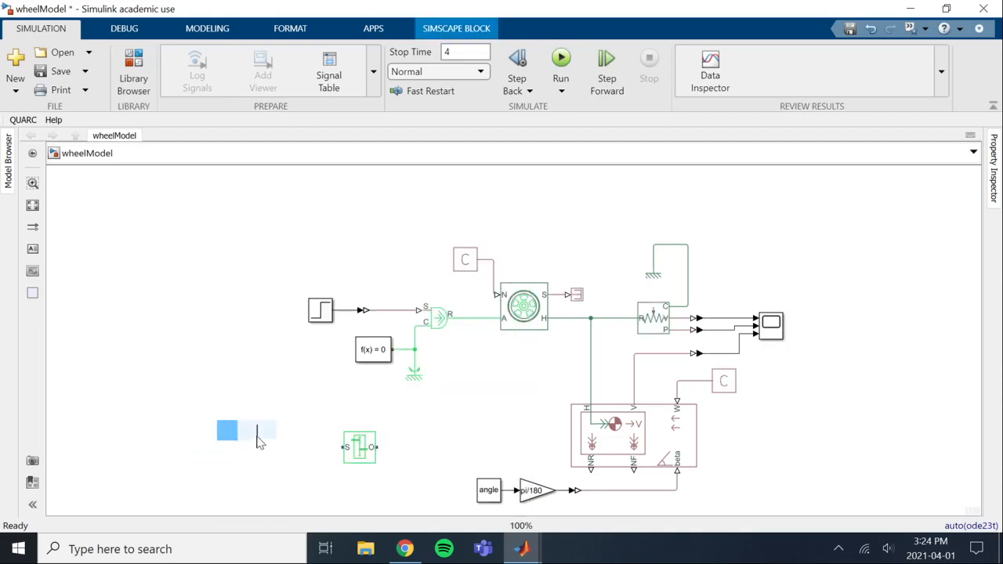
text(gear)
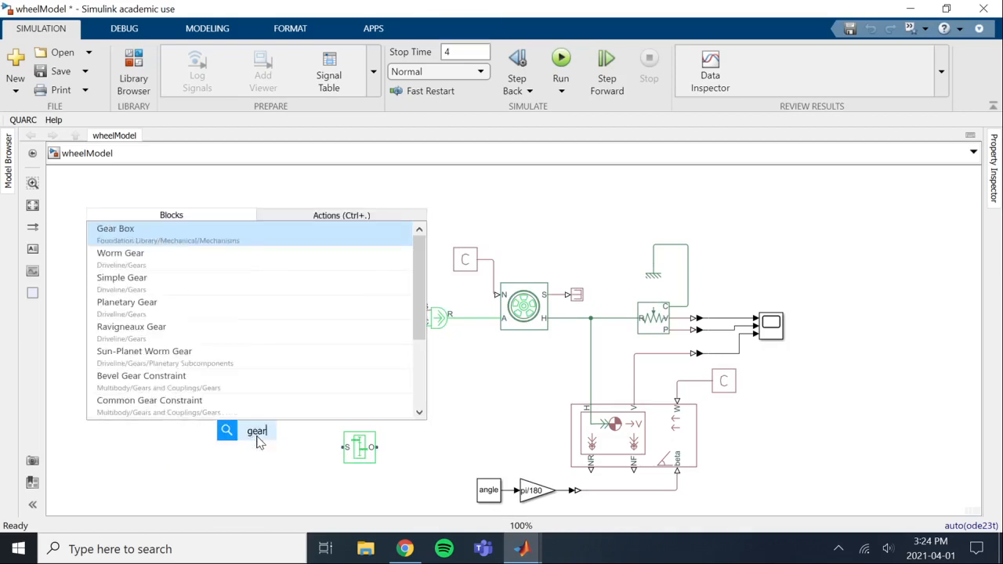
click(141, 290)
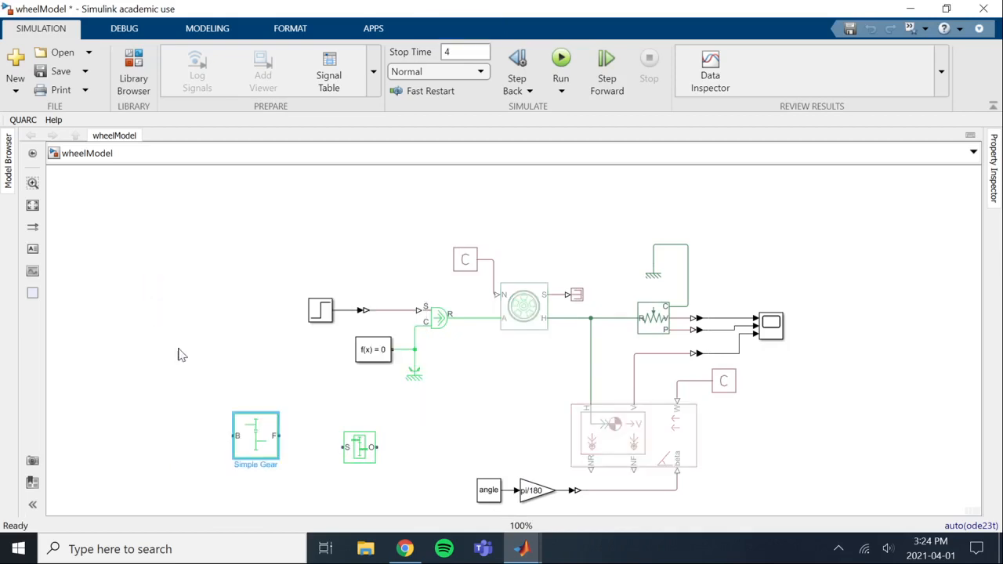
click(270, 458)
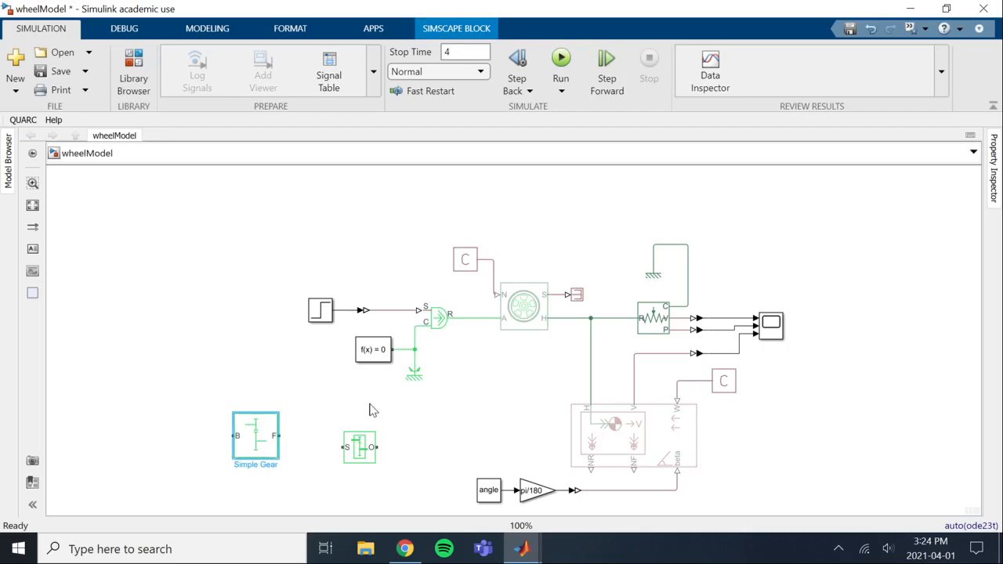
Move the Step, Ideal Torque Source and solver block group away from the Tire and delete the torque source's connection to it
click(443, 326)
drag(453, 288, 307, 398)
drag(380, 360, 221, 351)
click(441, 385)
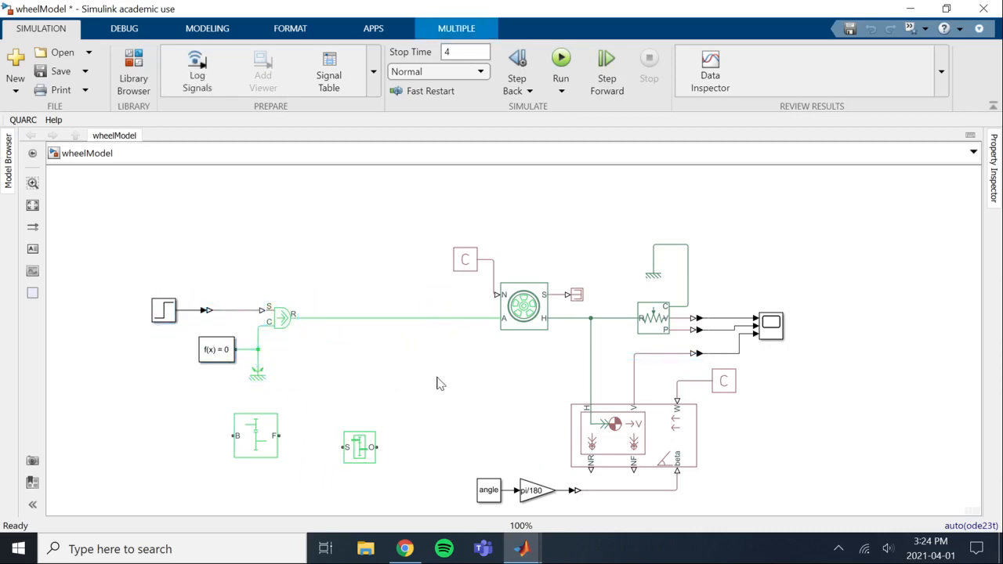
click(422, 320)
click(423, 324)
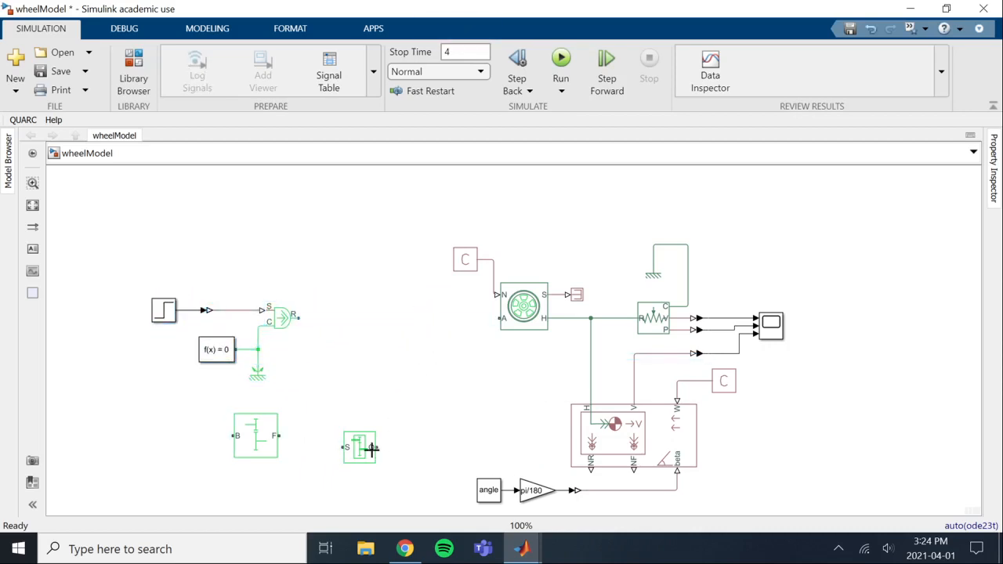
Connect the Gear Box and Simple Gear in series between the Ideal Torque Source and the Tire's A port
drag(363, 447, 300, 318)
click(361, 394)
mouse_move(266, 438)
mouse_down()
mouse_move(394, 383)
mouse_move(425, 306)
mouse_move(423, 320)
mouse_move(363, 318)
mouse_up()
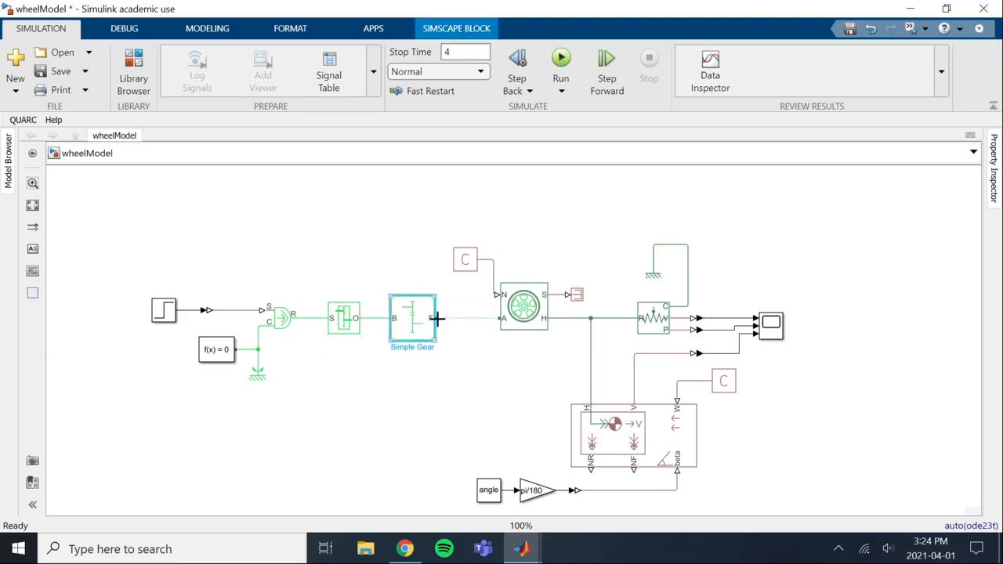
drag(436, 318, 500, 316)
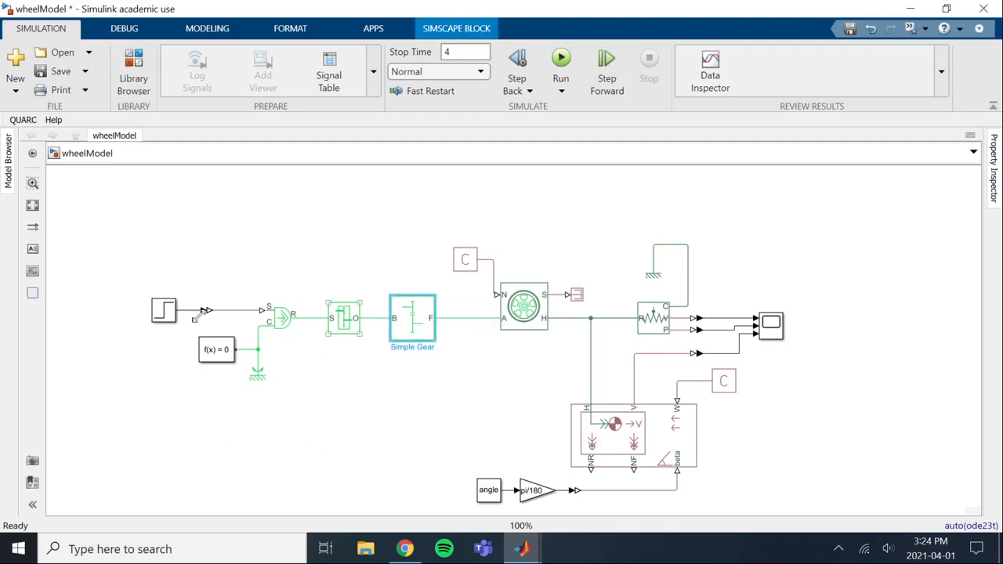
Move the whole drive chain, from the Step block to the Simple Gear, closer to the Tire and select the Gear Box
drag(402, 264, 148, 389)
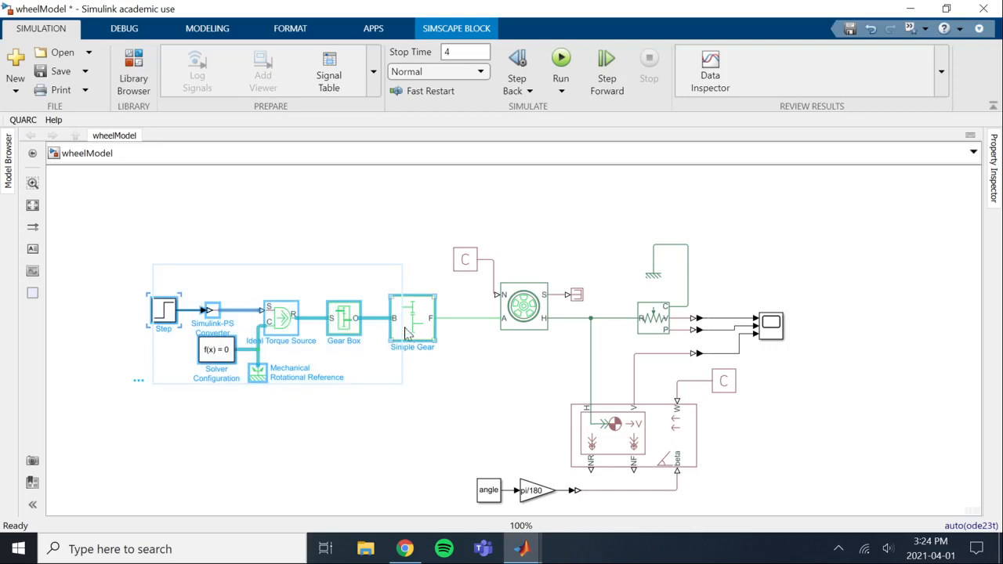
drag(410, 332, 462, 331)
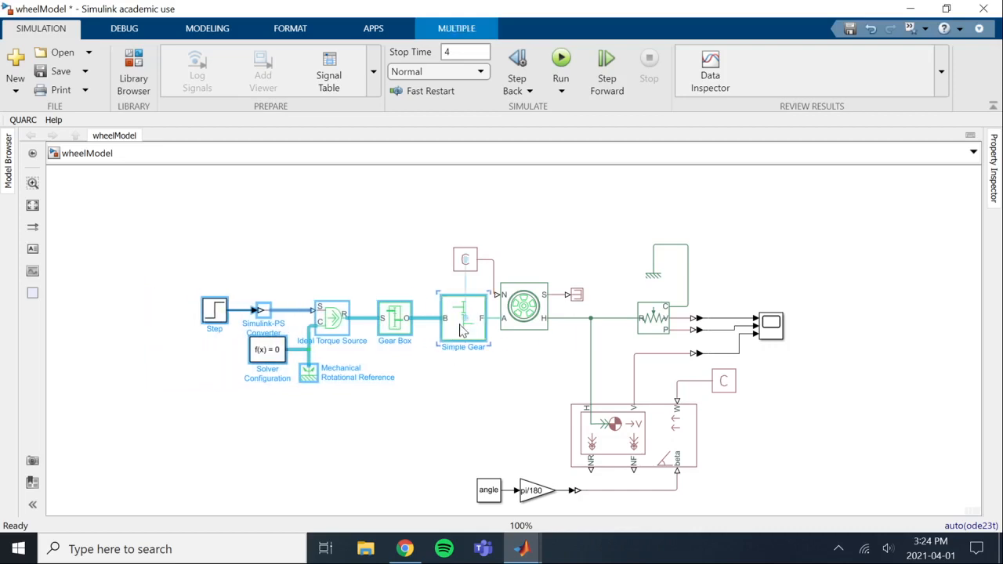
click(468, 416)
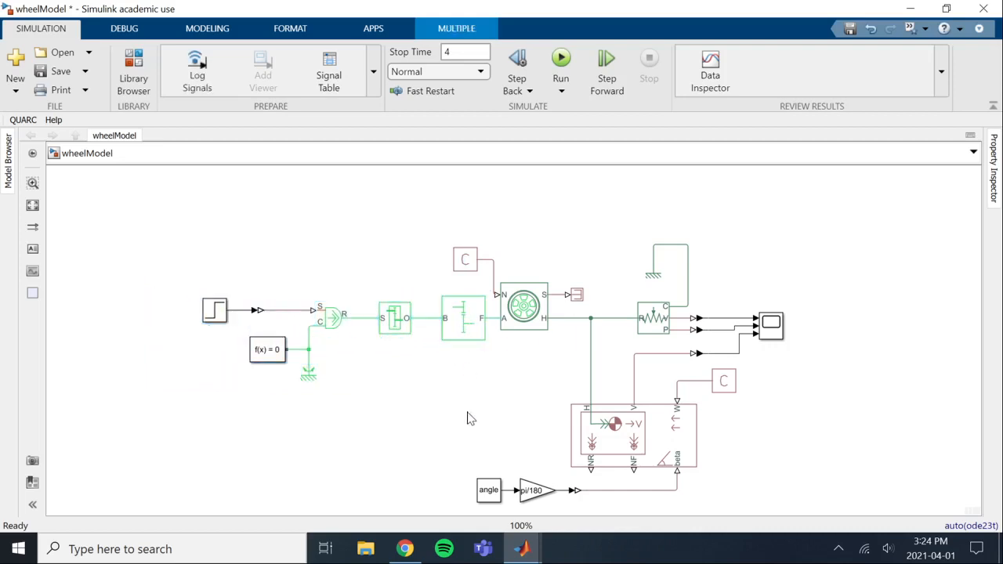
click(338, 318)
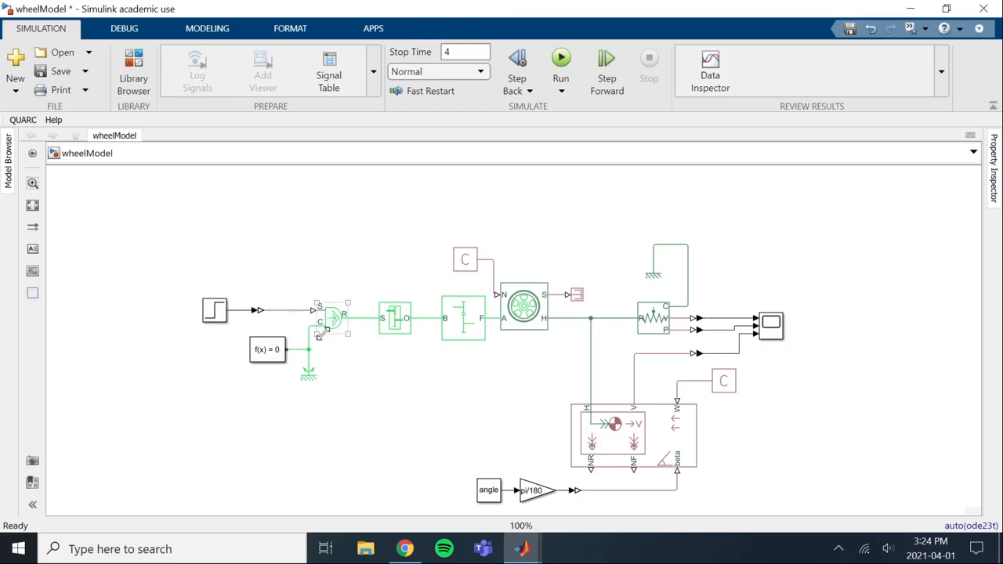
click(401, 330)
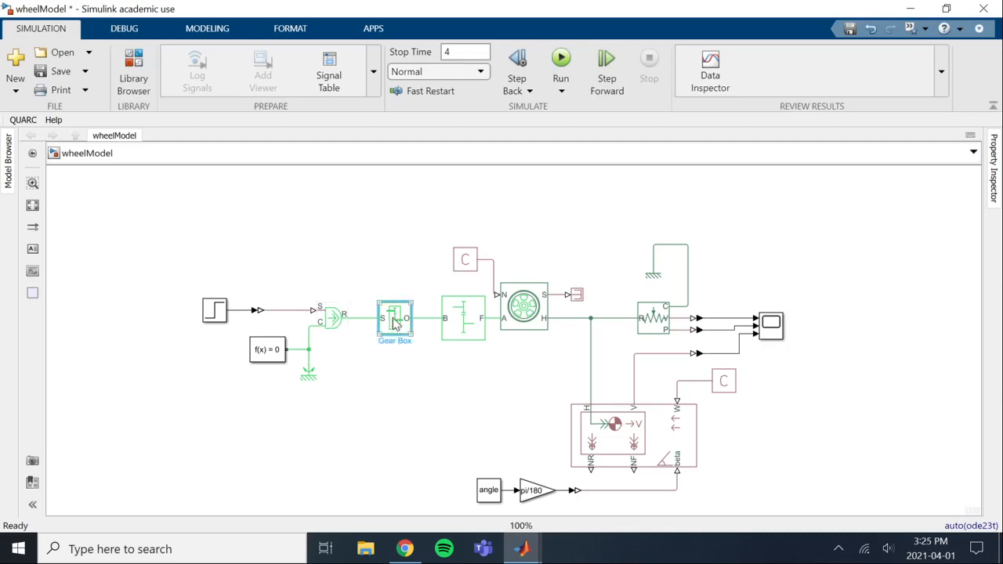
Move the Gear Box closer to the Ideal Torque Source and set its gear ratio to 100
drag(397, 325, 384, 323)
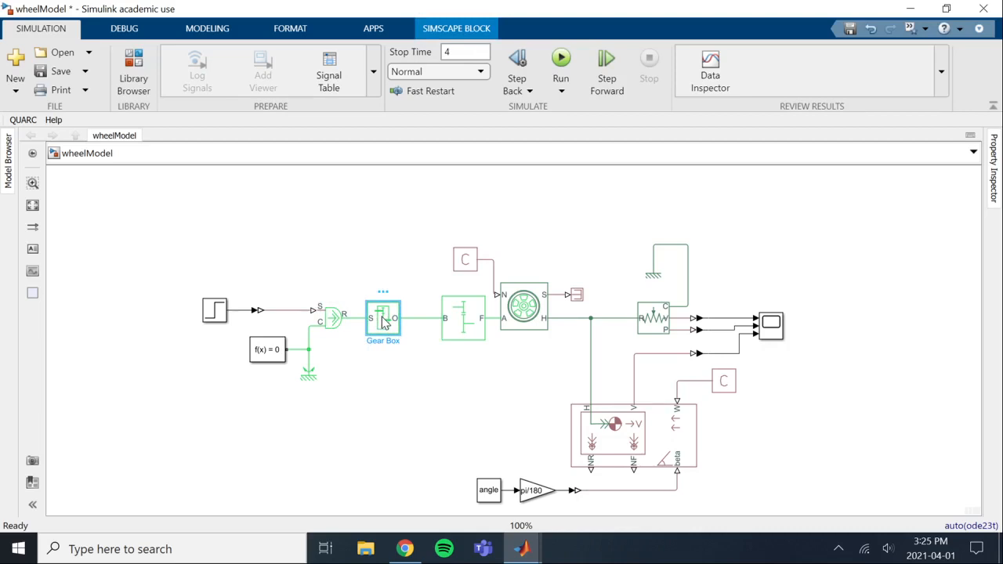
double_click(384, 322)
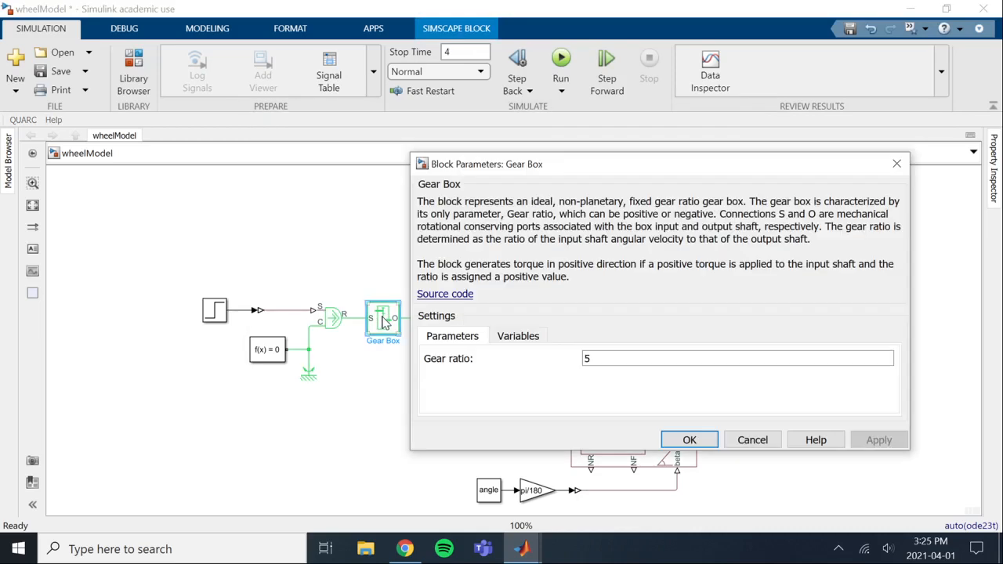
double_click(601, 359)
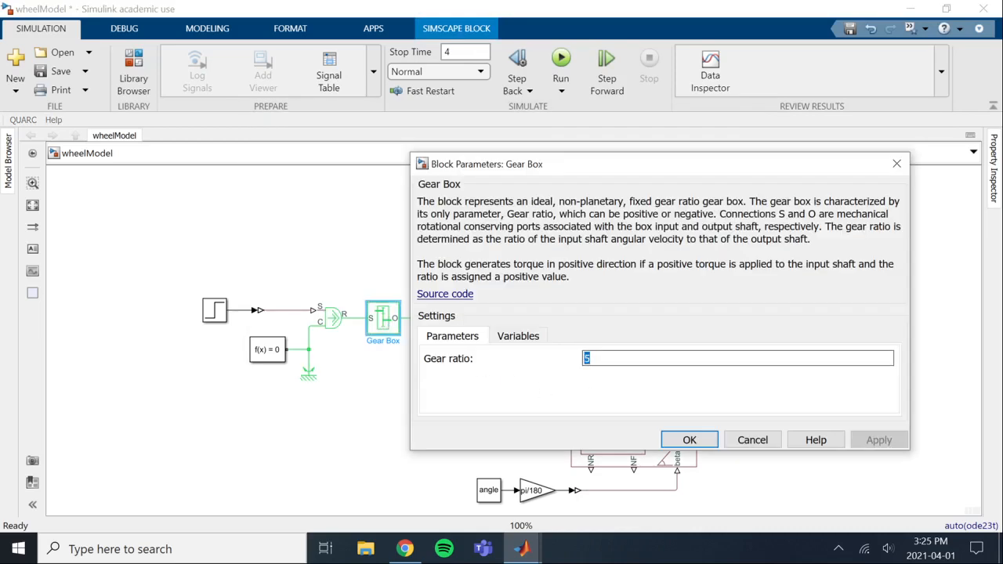
text(100)
key(Return)
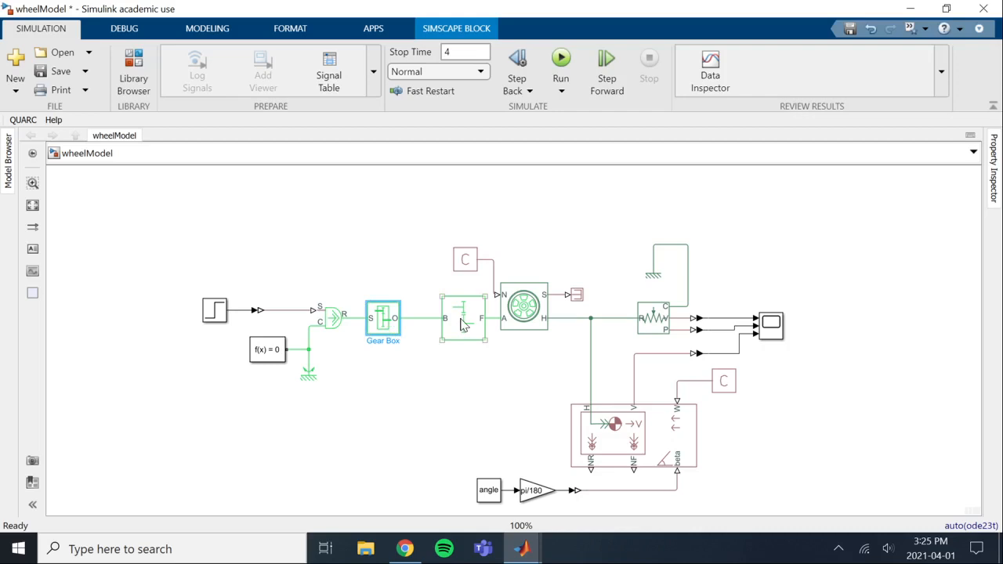
Move the Simple Gear beside the Gear Box, setting its teeth ratio to 1 and output shaft rotation to In same direction as input shaft
drag(462, 325, 443, 325)
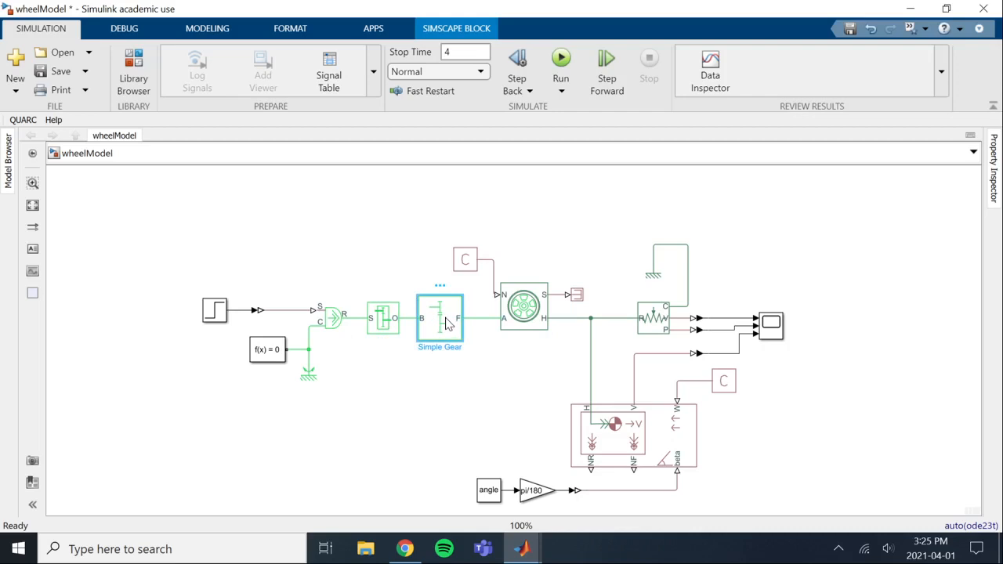
double_click(447, 324)
double_click(656, 357)
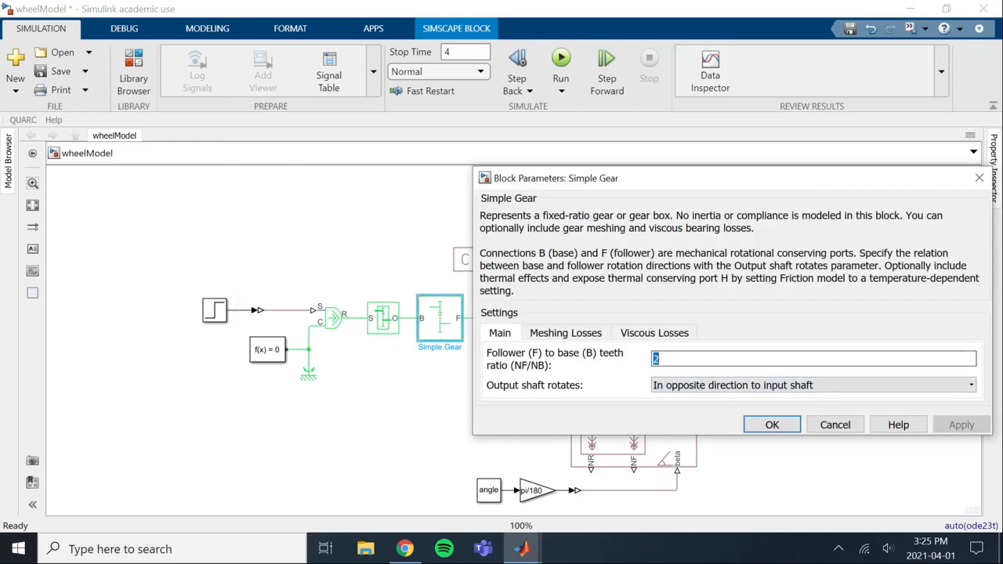
text(1)
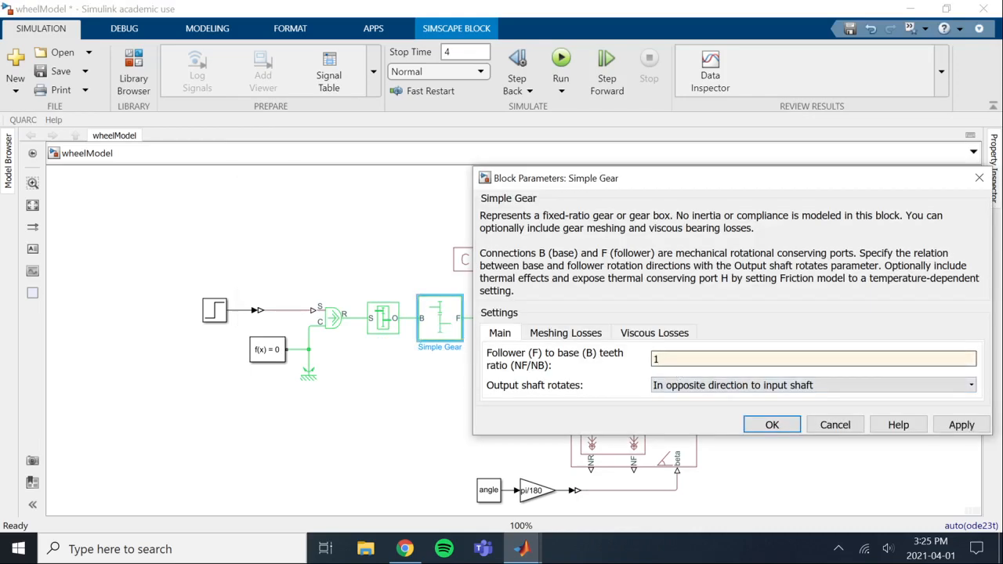
click(690, 385)
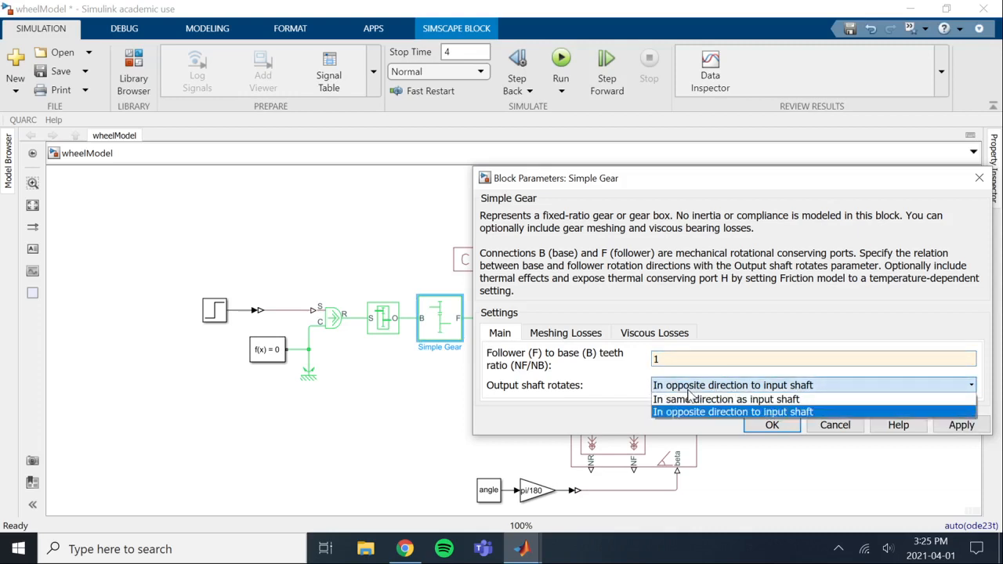
click(689, 399)
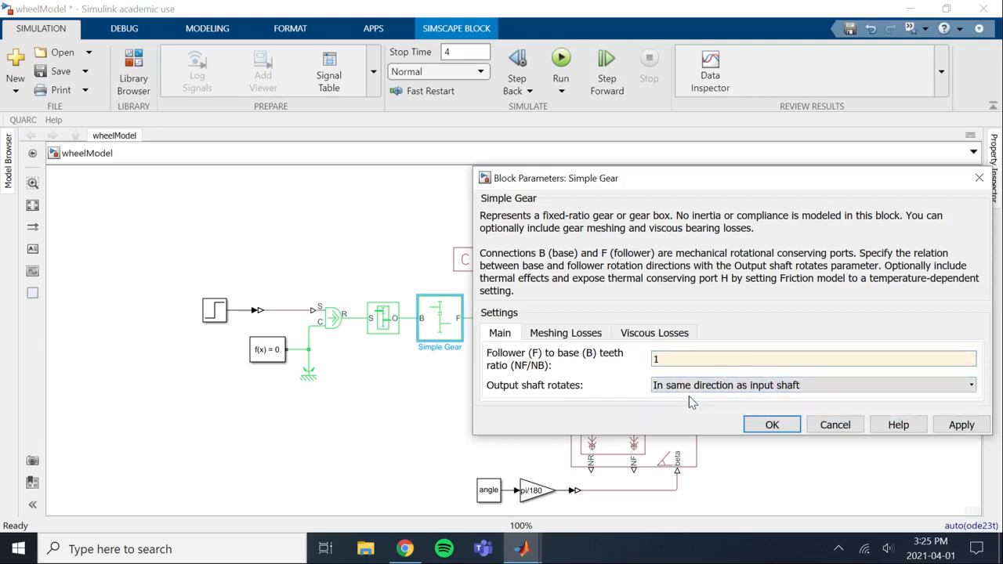
Set the Simple Gear's meshing-loss friction model to Constant efficiency and accept its parameters
click(588, 337)
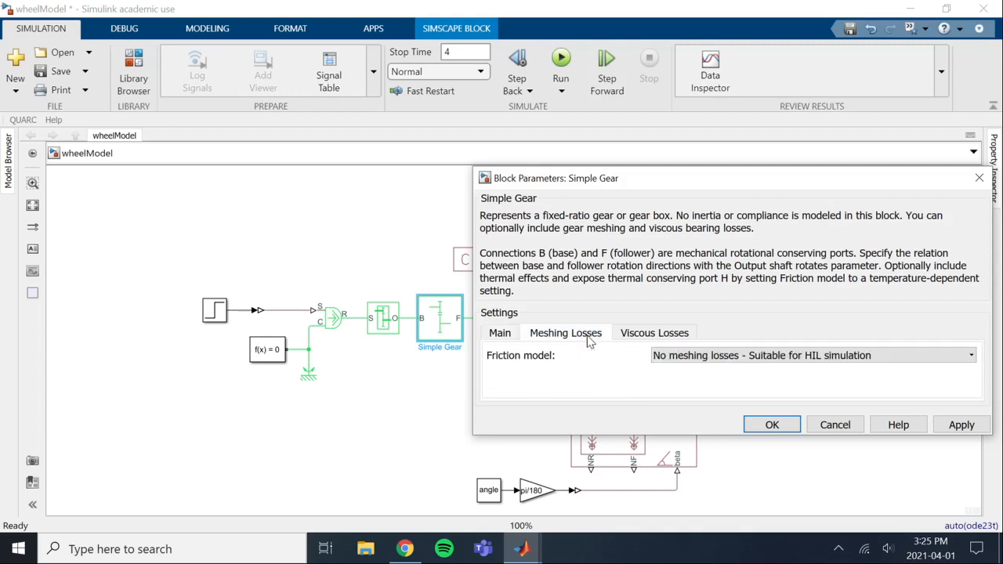
click(705, 357)
click(709, 382)
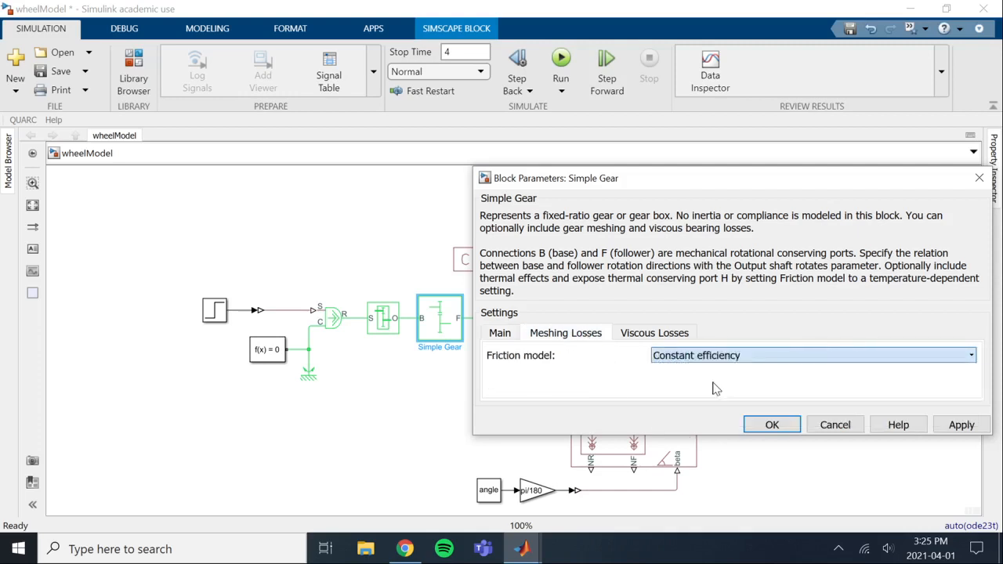
click(651, 395)
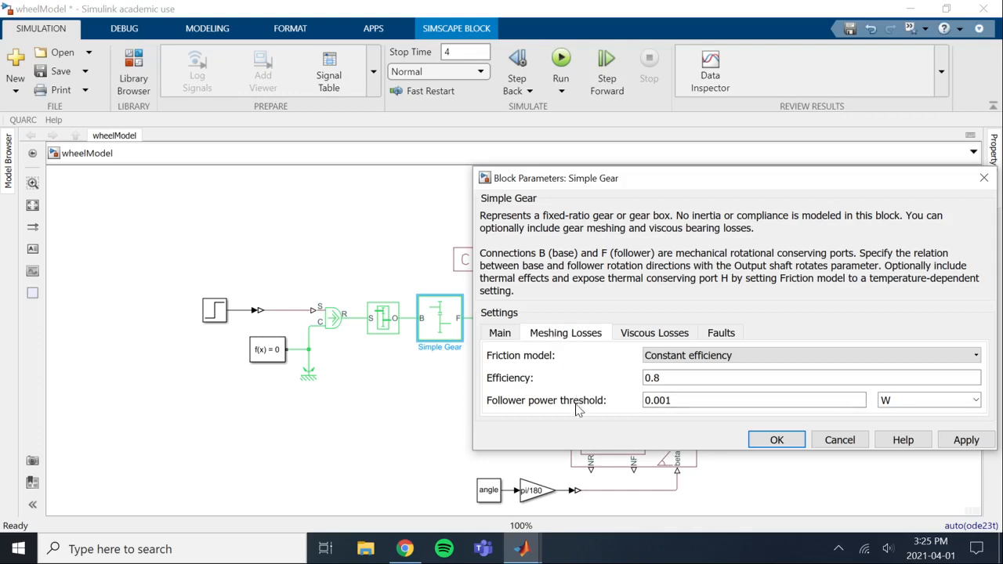
click(775, 440)
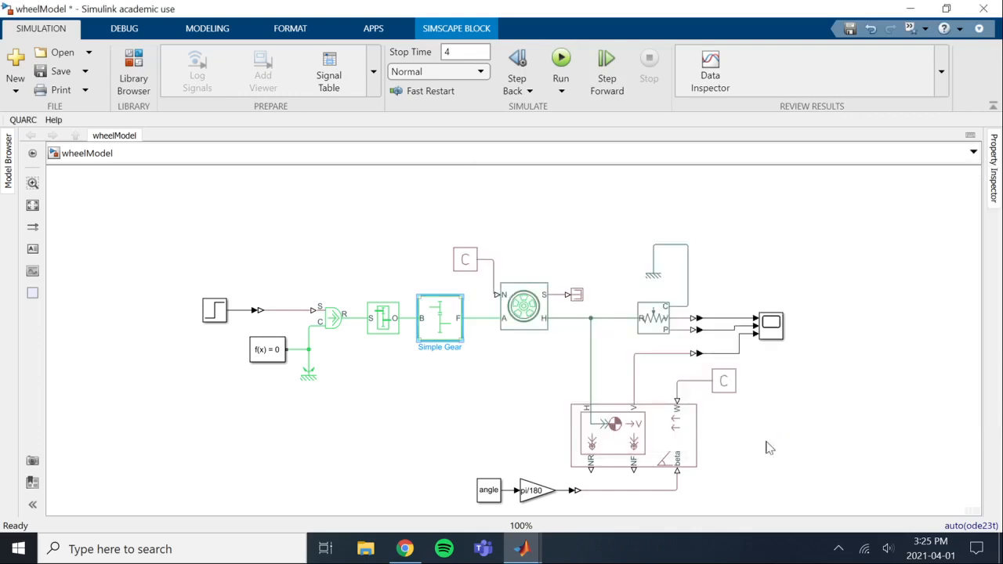
click(421, 433)
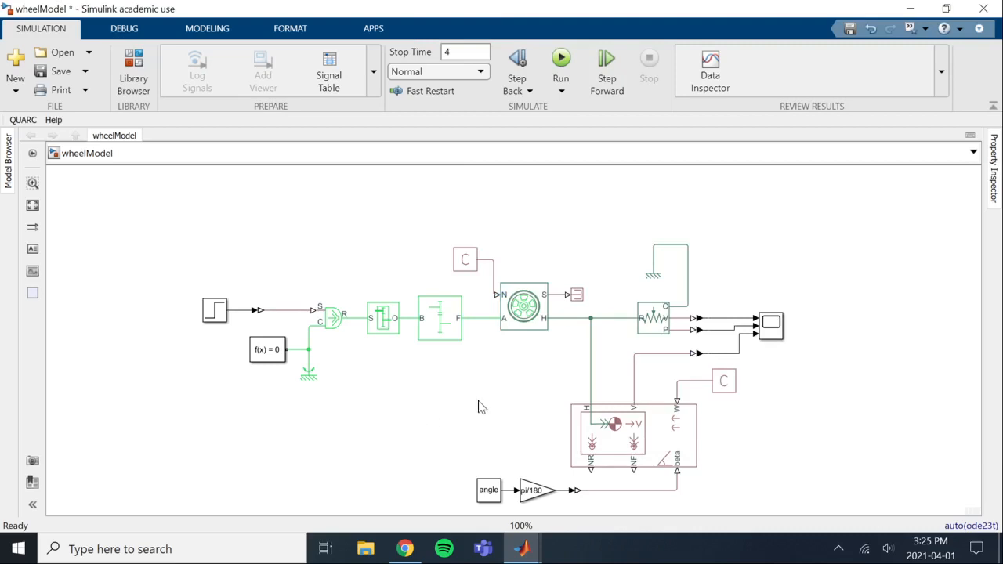
Save the wheelModel model with the updated gear drivetrain
click(449, 334)
click(537, 312)
click(509, 389)
key(ctrl+s)
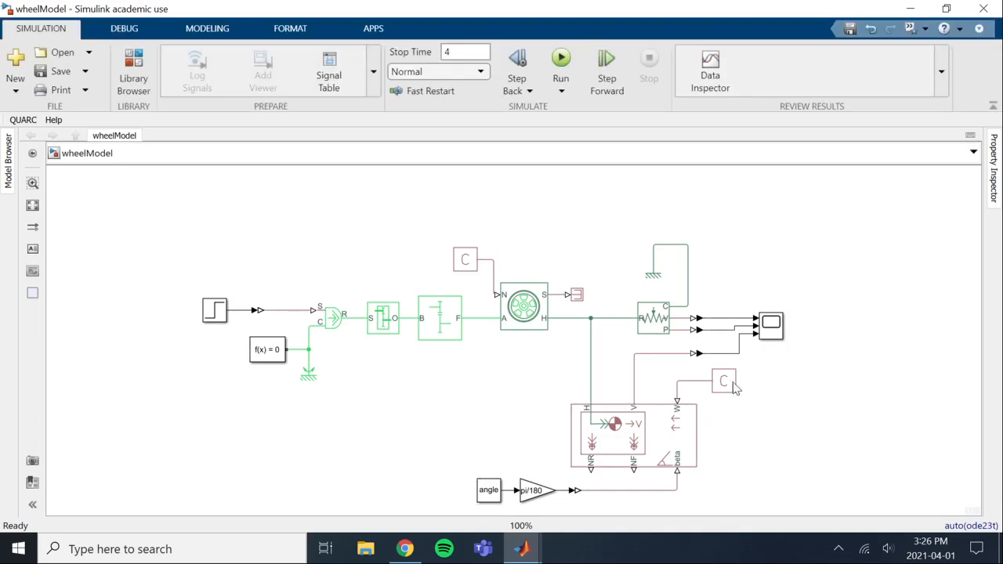
Run the simulation with a widened Scope window and read the velocity trace's slope between the two cursors
click(773, 332)
double_click(773, 332)
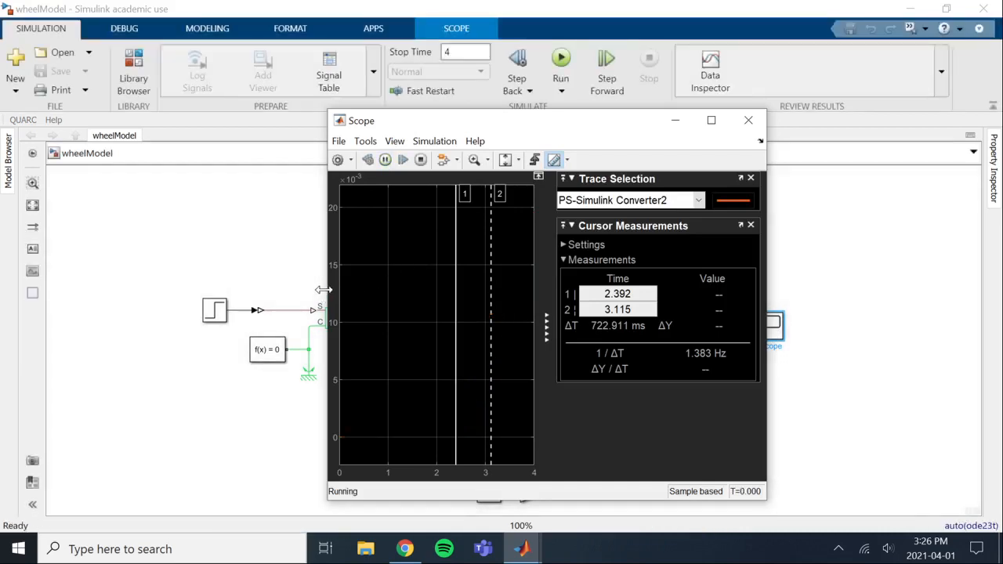
drag(329, 290, 136, 292)
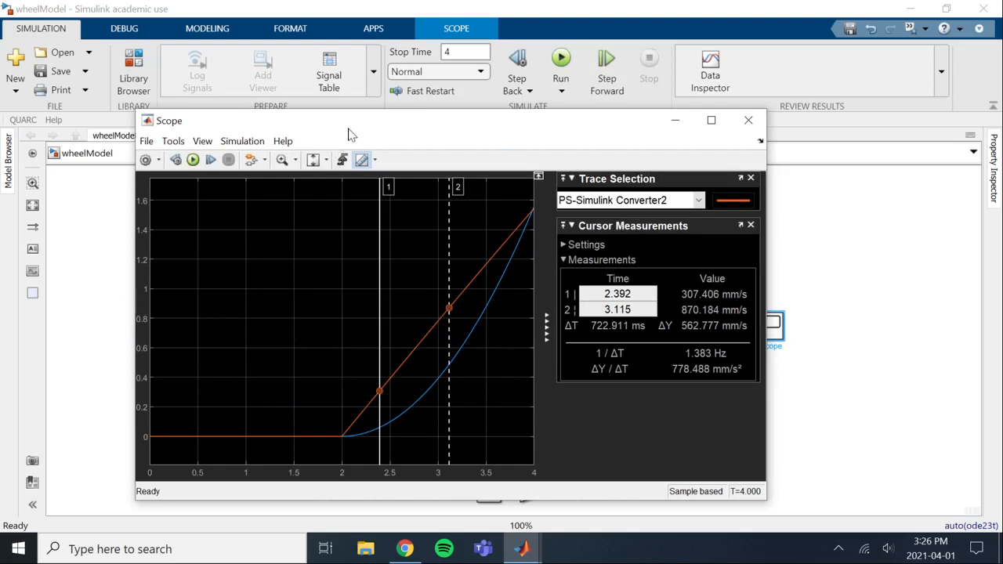
drag(349, 128, 420, 118)
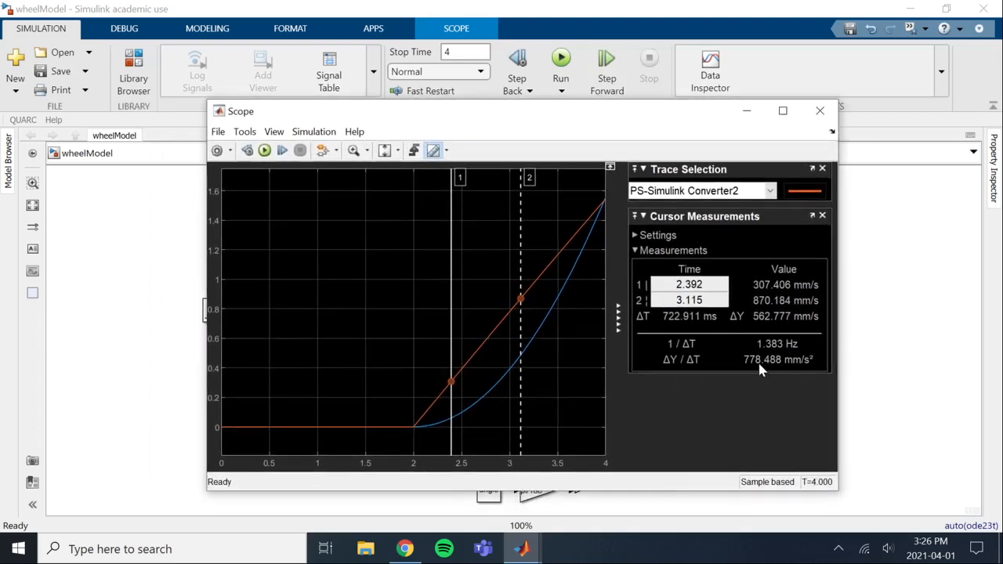
mouse_move(758, 365)
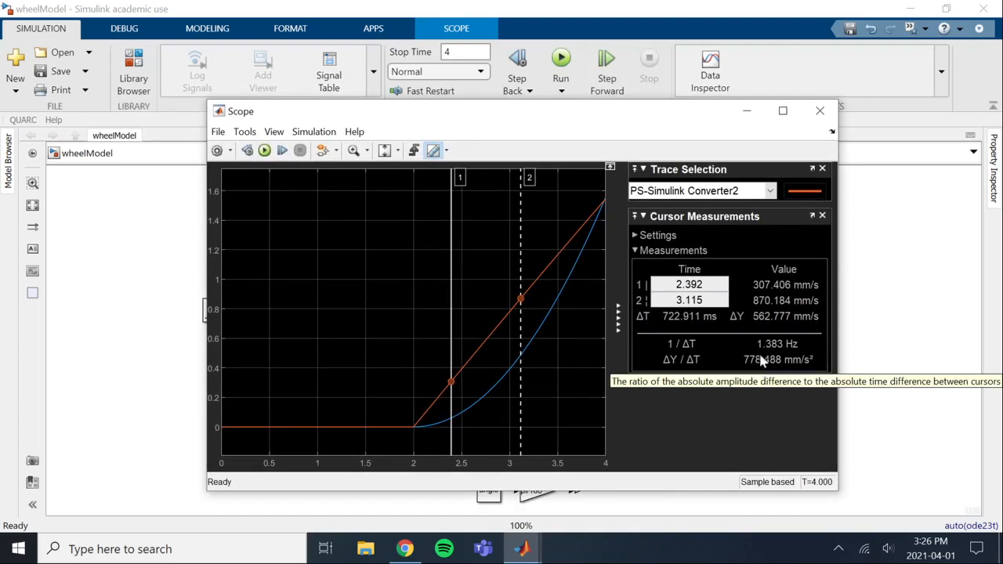
mouse_move(781, 313)
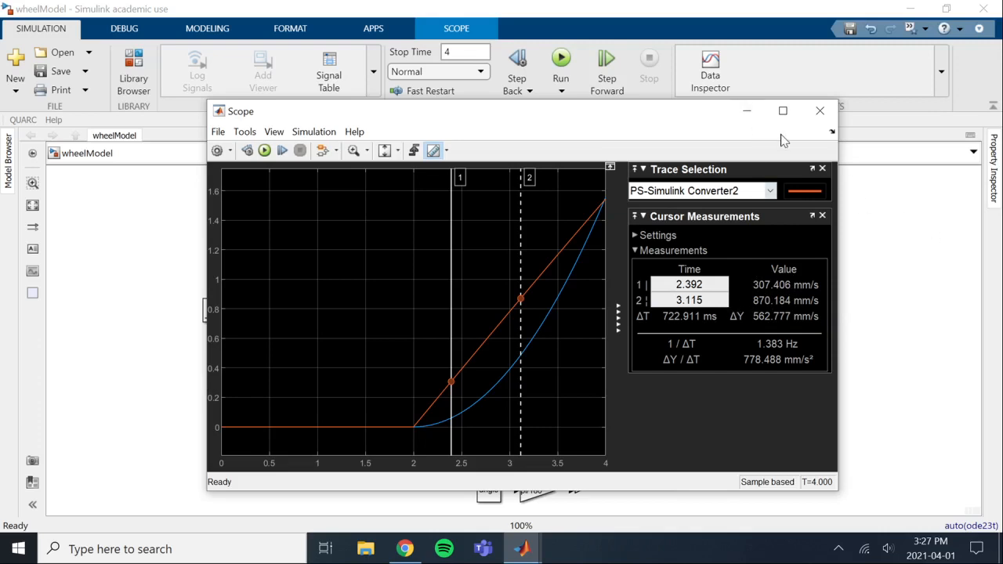
click(746, 110)
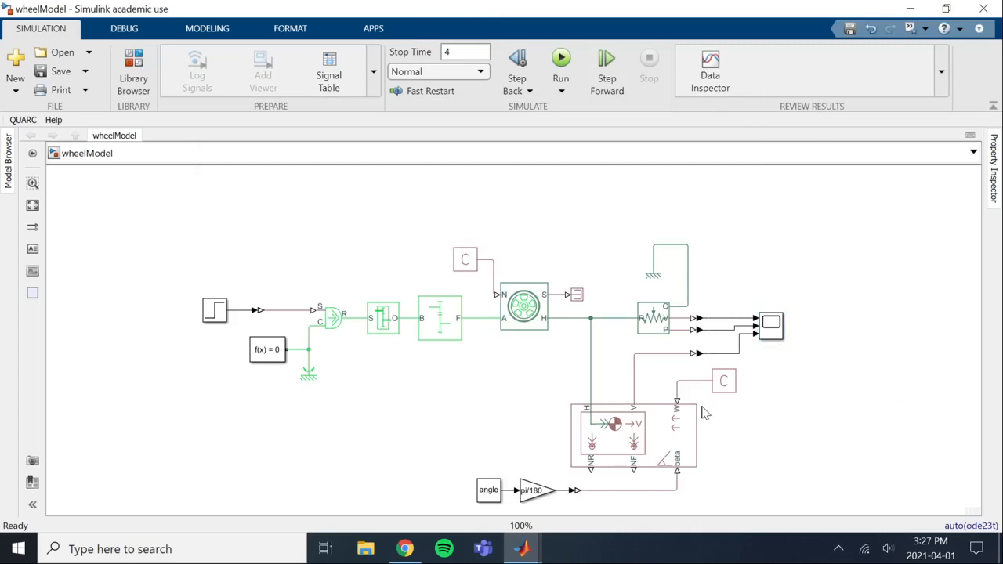
Switch to the MATLAB editor, set windSpeed to 1 in editvars.m, save it and rerun the editvars script
mouse_move(524, 553)
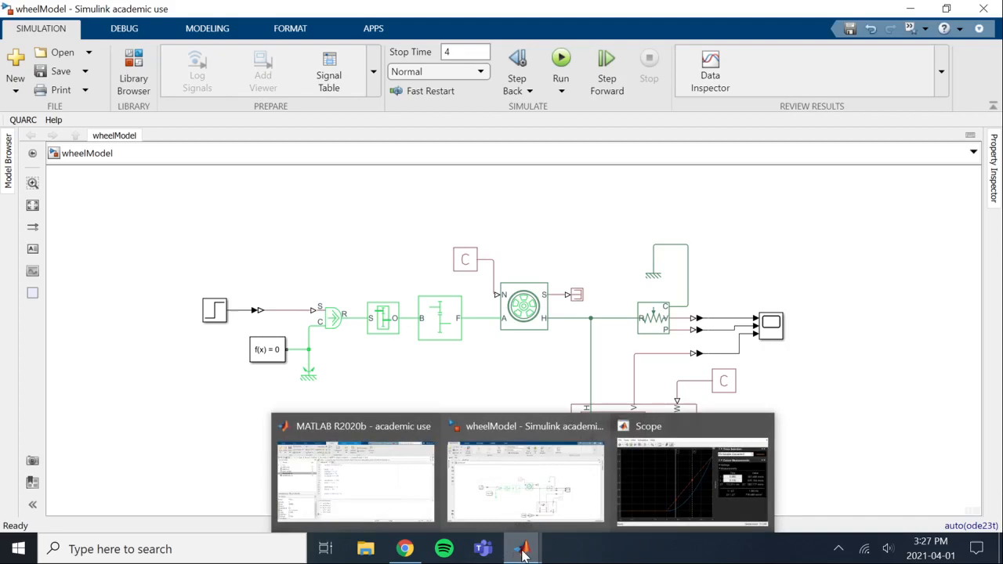
click(340, 506)
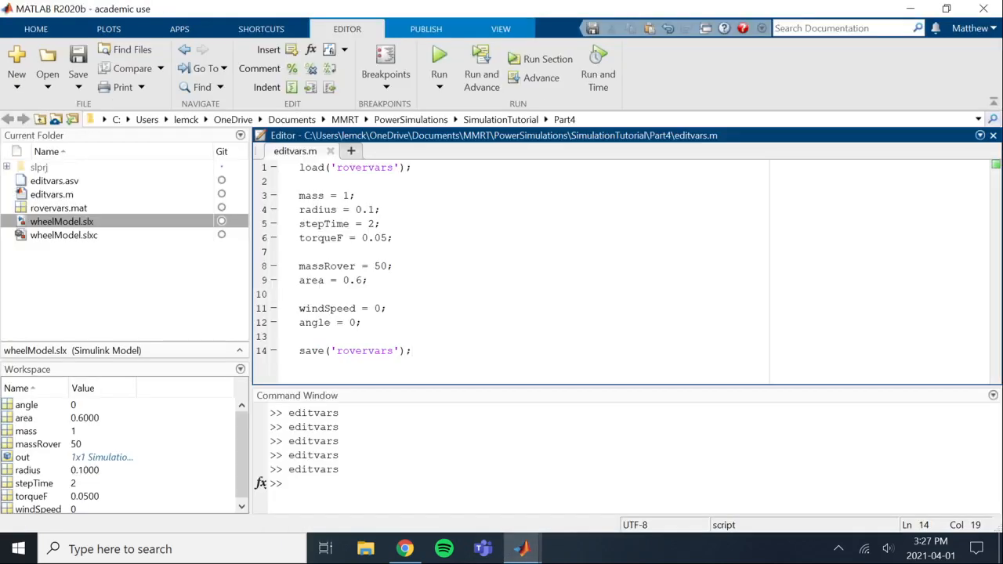
click(380, 308)
key(BackSpace)
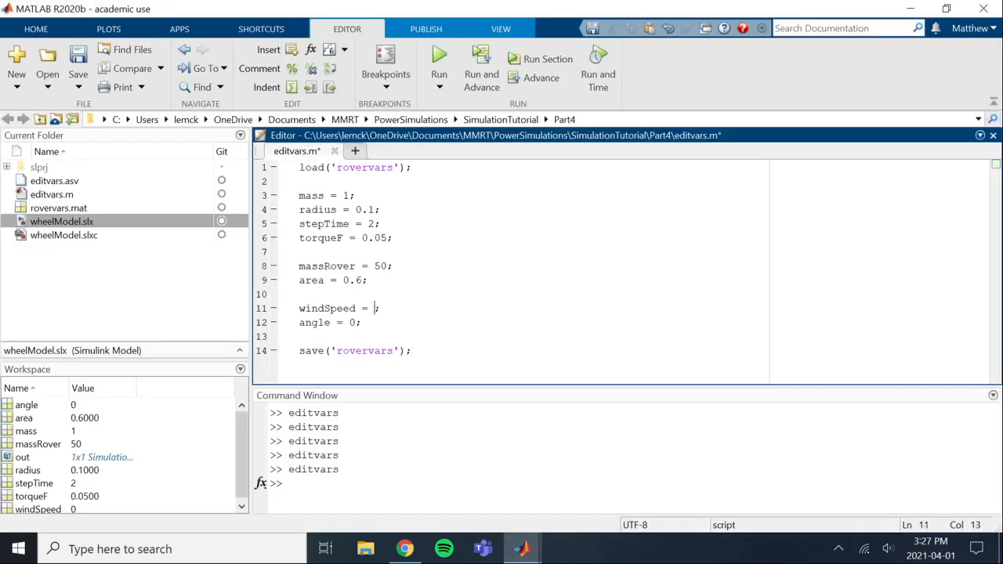
text(1)
key(ctrl+s)
click(289, 483)
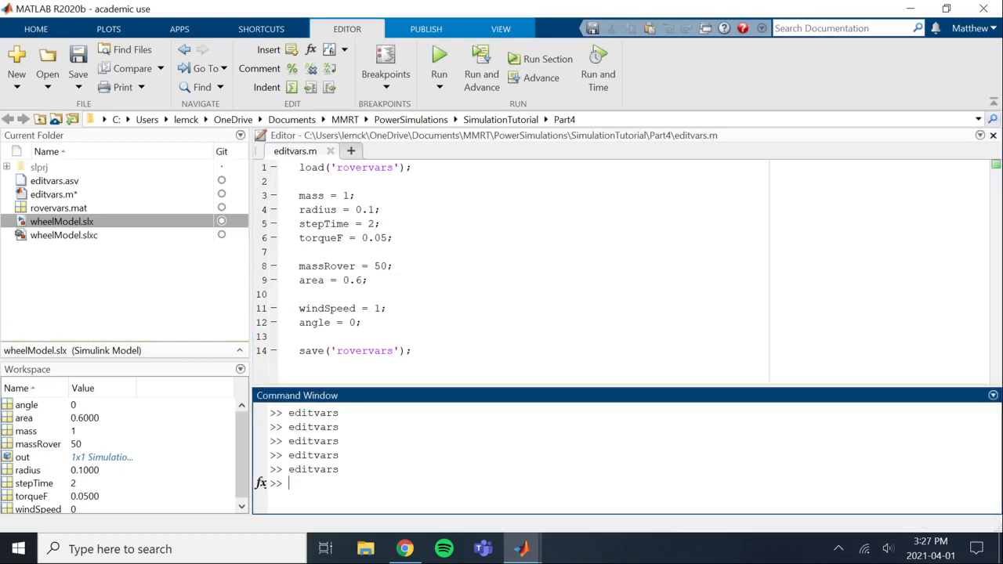
key(Up)
key(Return)
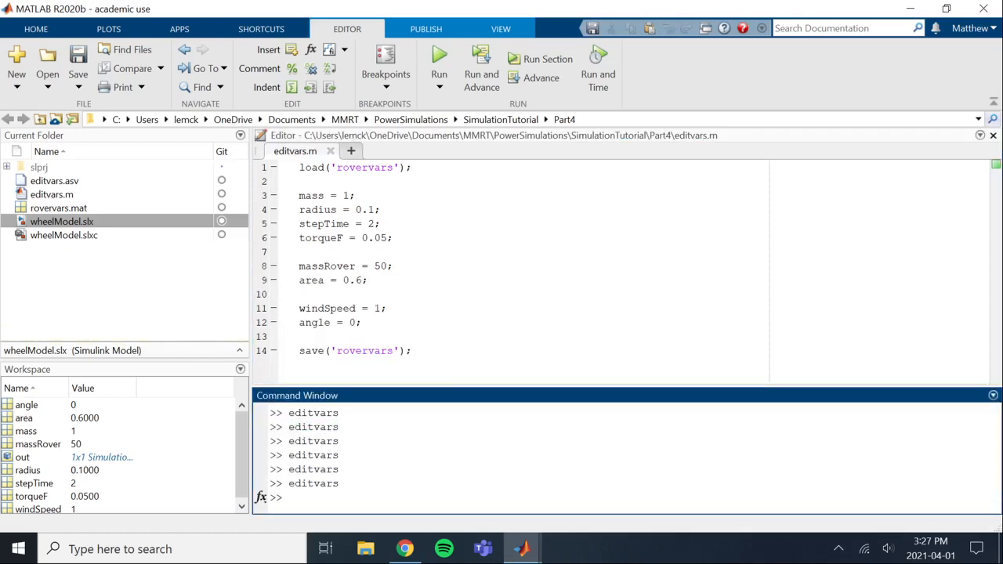
Return to the wheelModel diagram, reopen the Scope and rerun the simulation with the updated wind speed
click(404, 549)
mouse_move(520, 553)
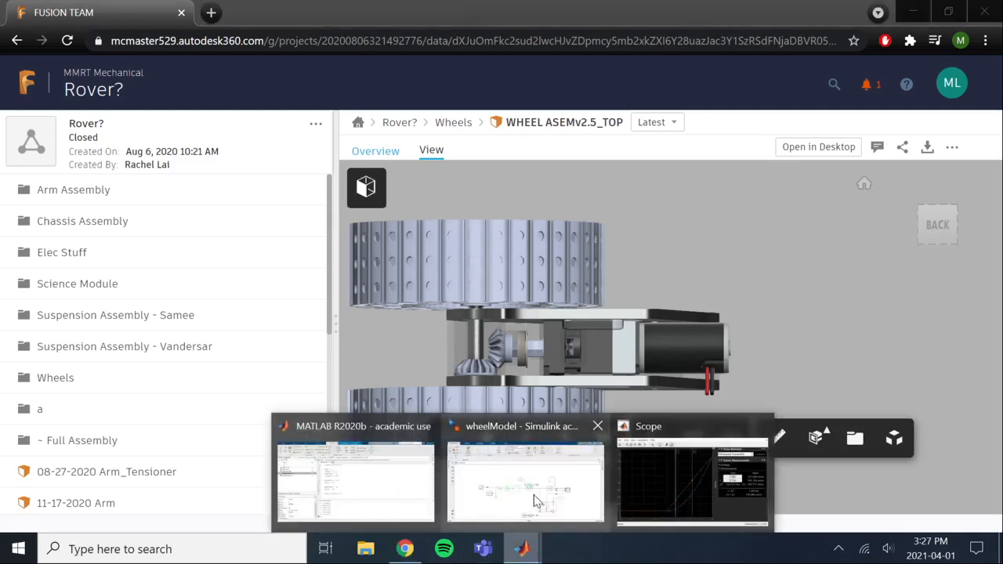
click(533, 494)
double_click(772, 329)
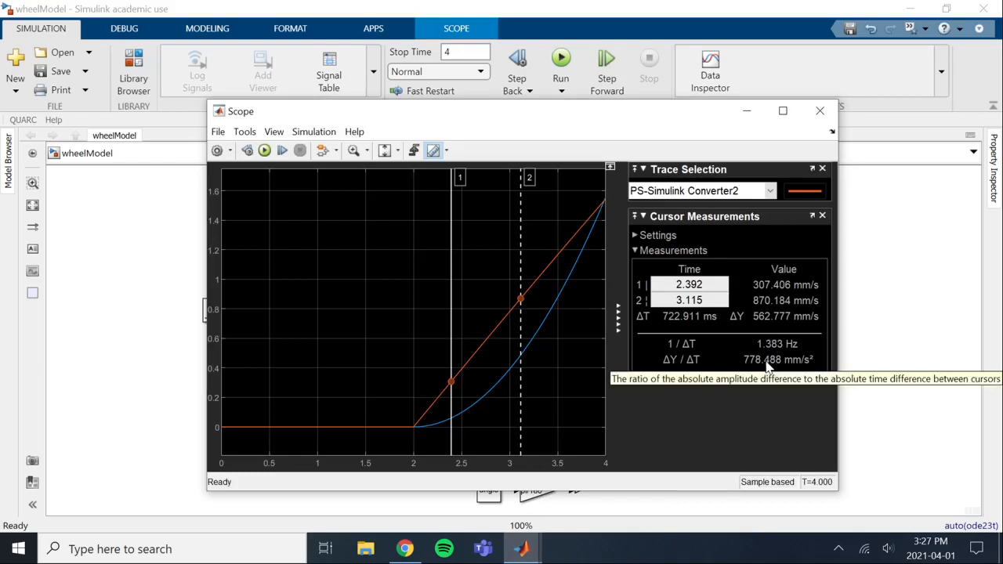
click(264, 150)
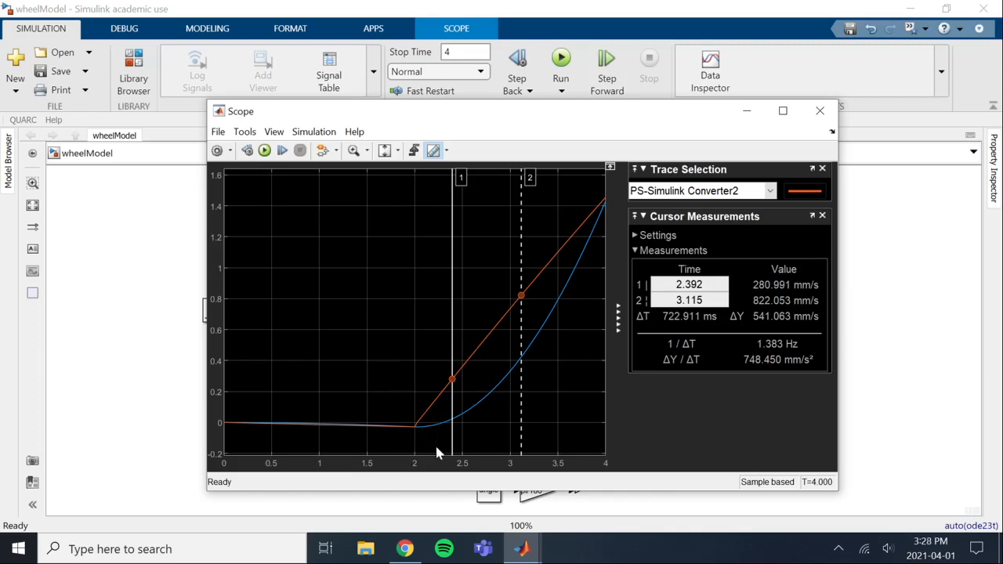
Zoom in on the Scope traces before the torque step, fit both axes to the full data and minimize the Scope
click(354, 149)
click(237, 437)
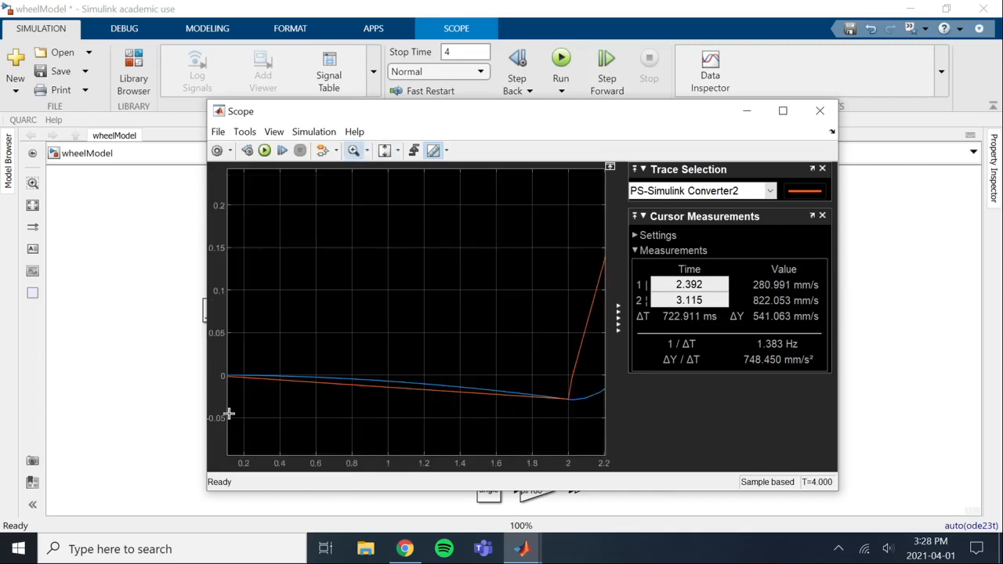
click(355, 152)
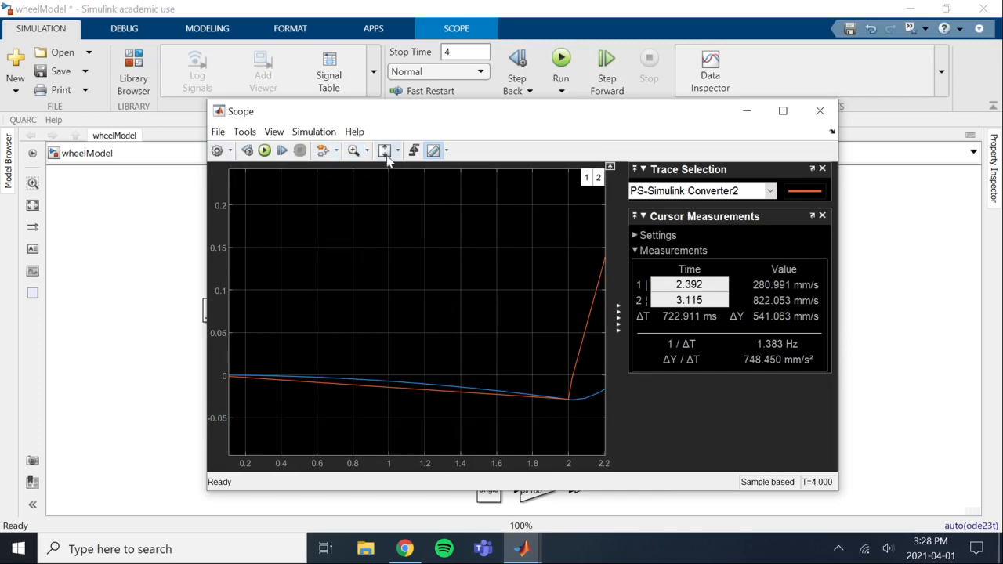
click(384, 151)
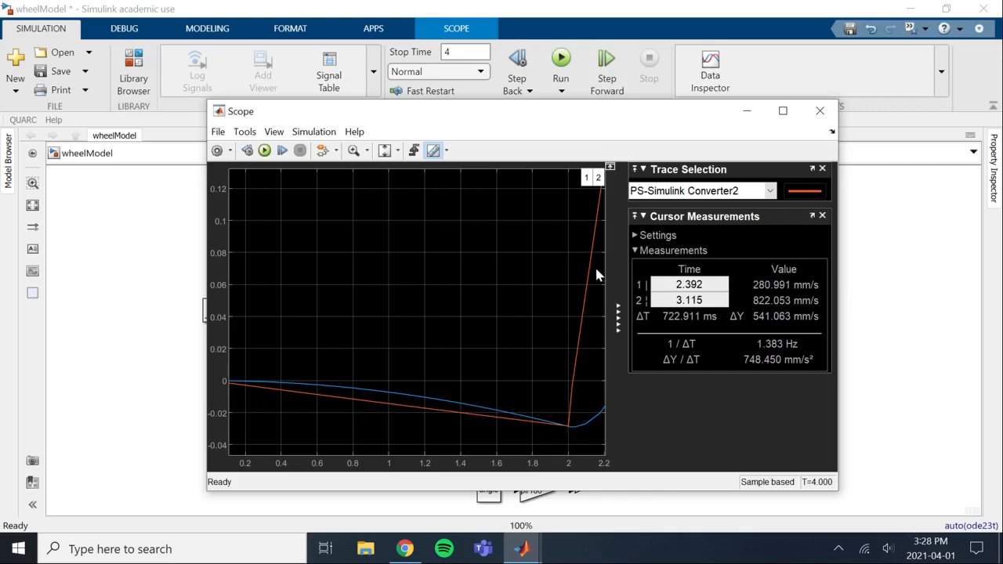
click(397, 152)
click(390, 186)
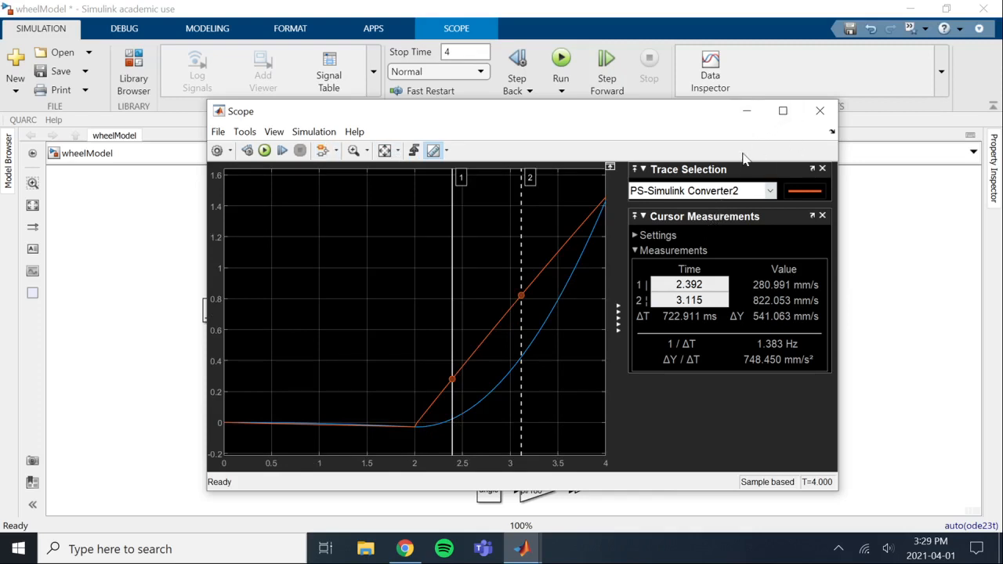
click(746, 112)
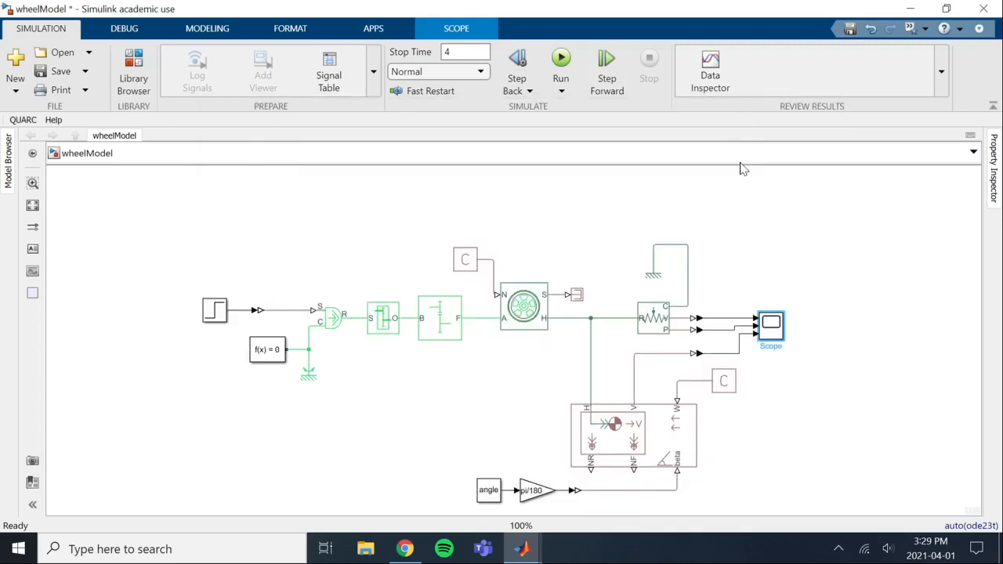
click(854, 312)
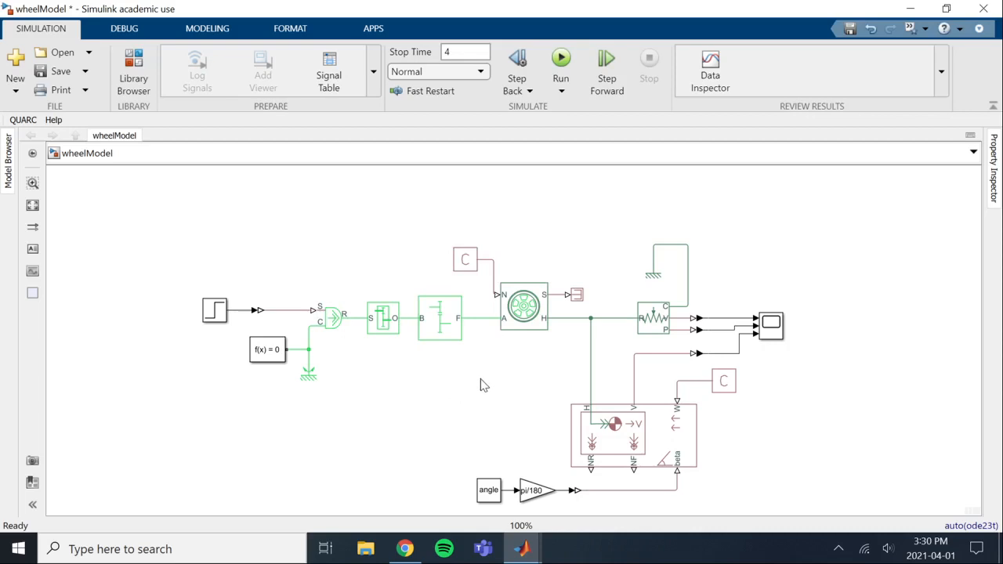
click(441, 329)
double_click(441, 329)
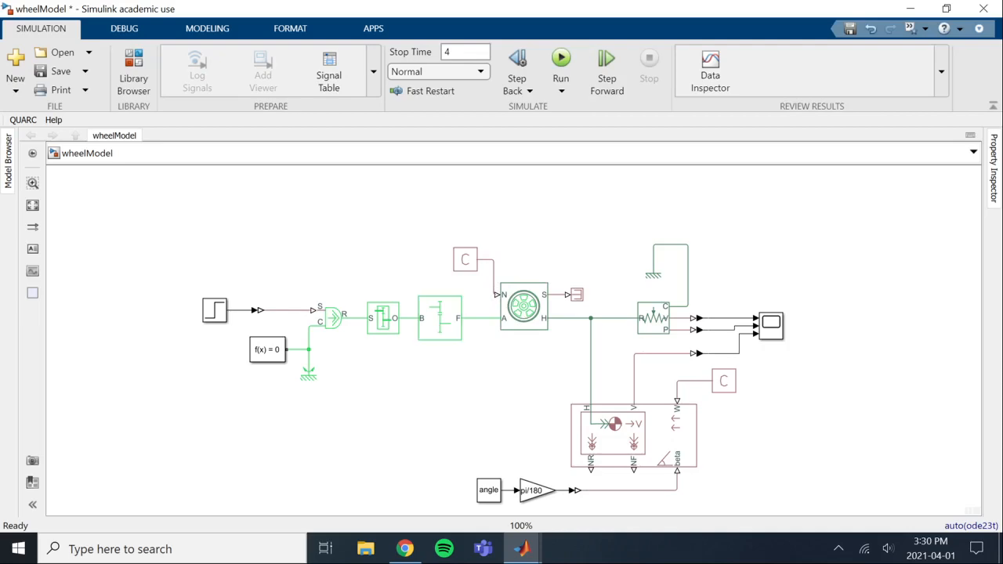